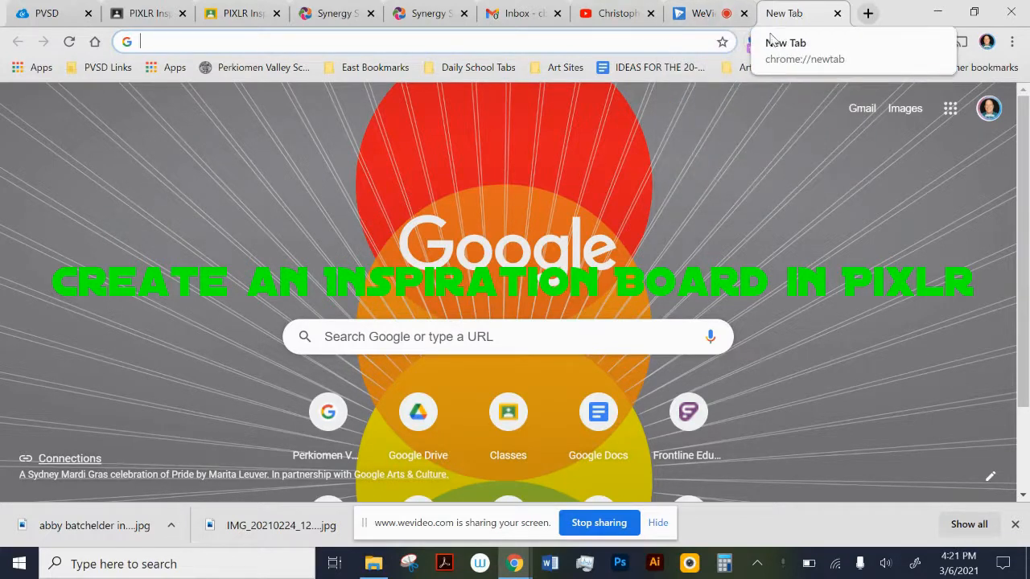
# - Search Google Images for "hockey" and browse the picture results for ideas
pyautogui.click(466, 336)
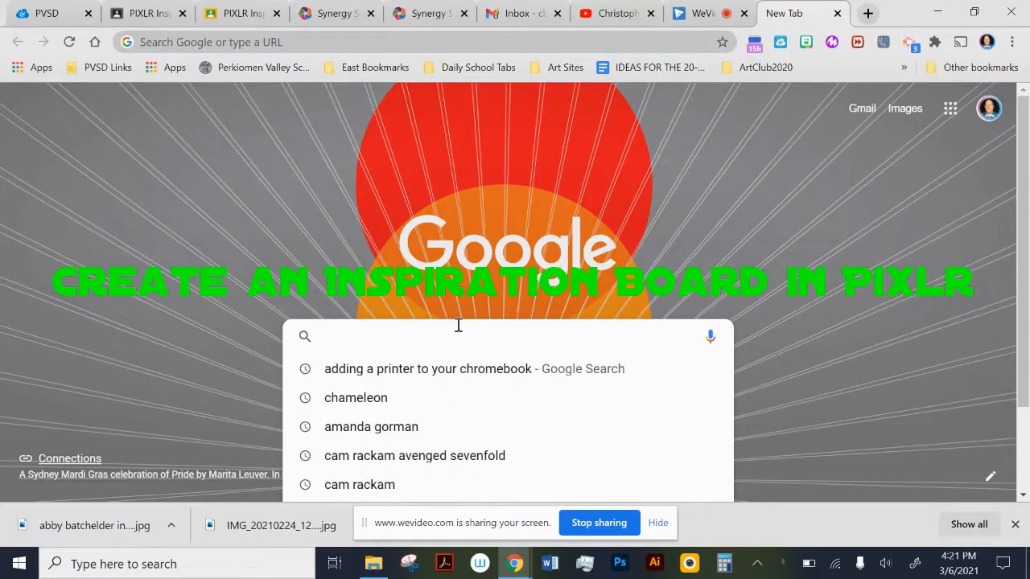
pyautogui.write('hockey')
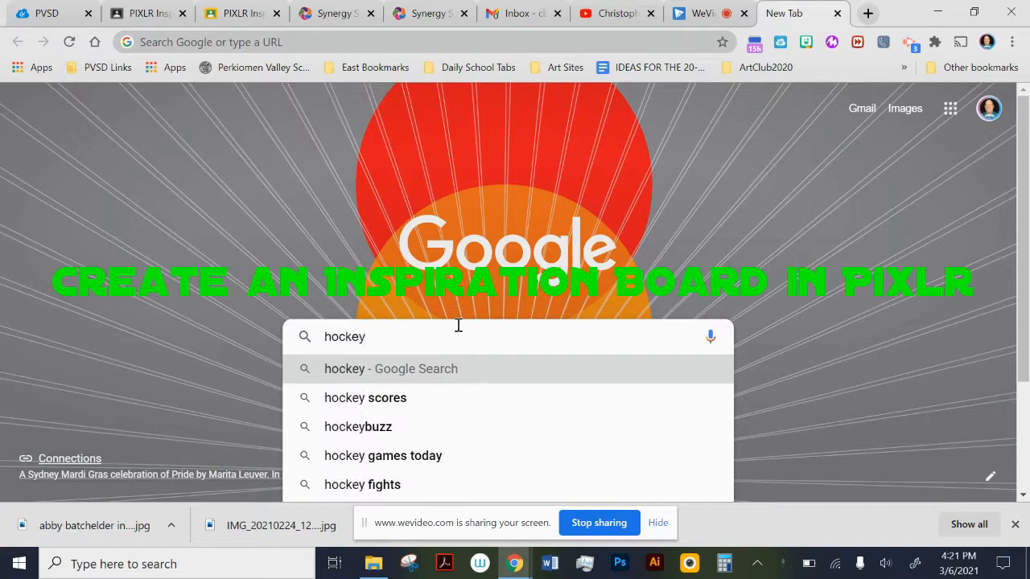
pyautogui.press('Return')
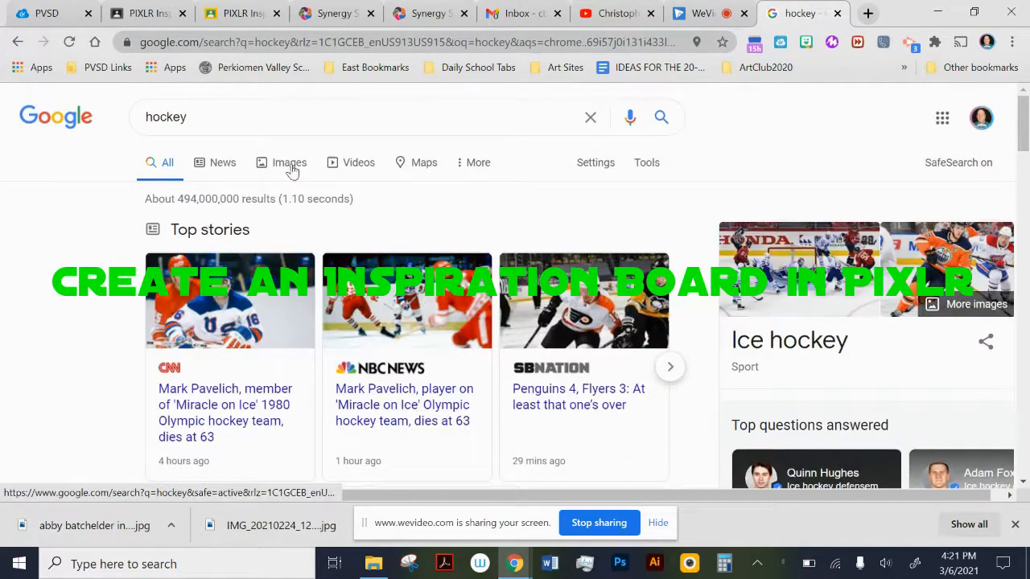
pyautogui.click(291, 165)
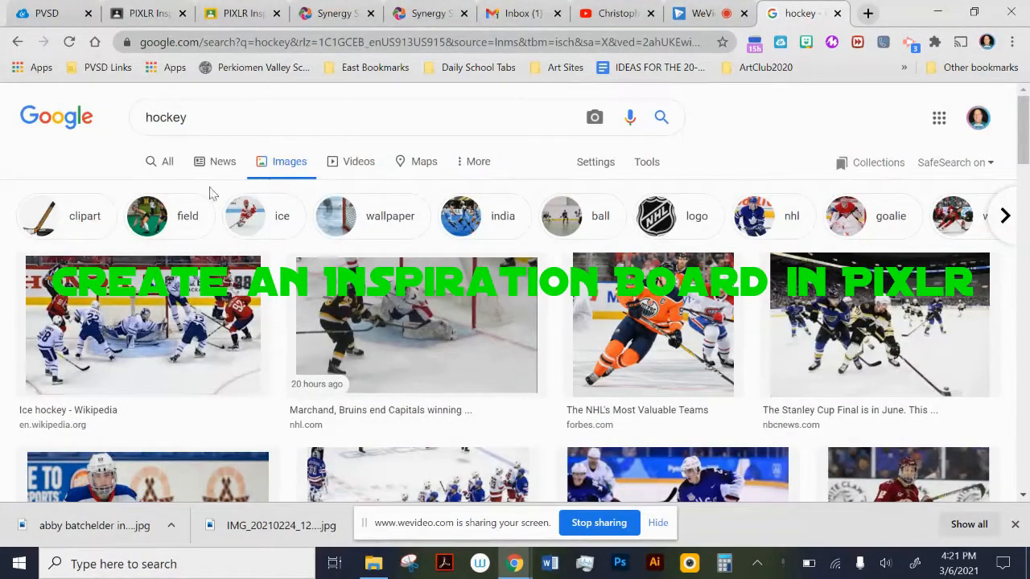
pyautogui.scroll(-10, 209, 193)
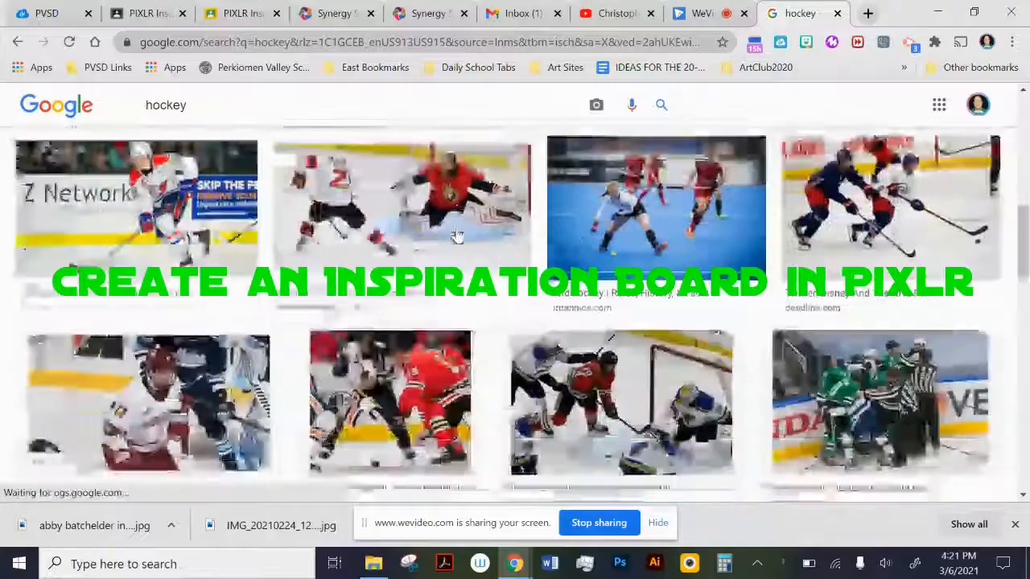
pyautogui.scroll(-10, 456, 235)
pyautogui.scroll(-10, 468, 230)
pyautogui.scroll(20, 354, 189)
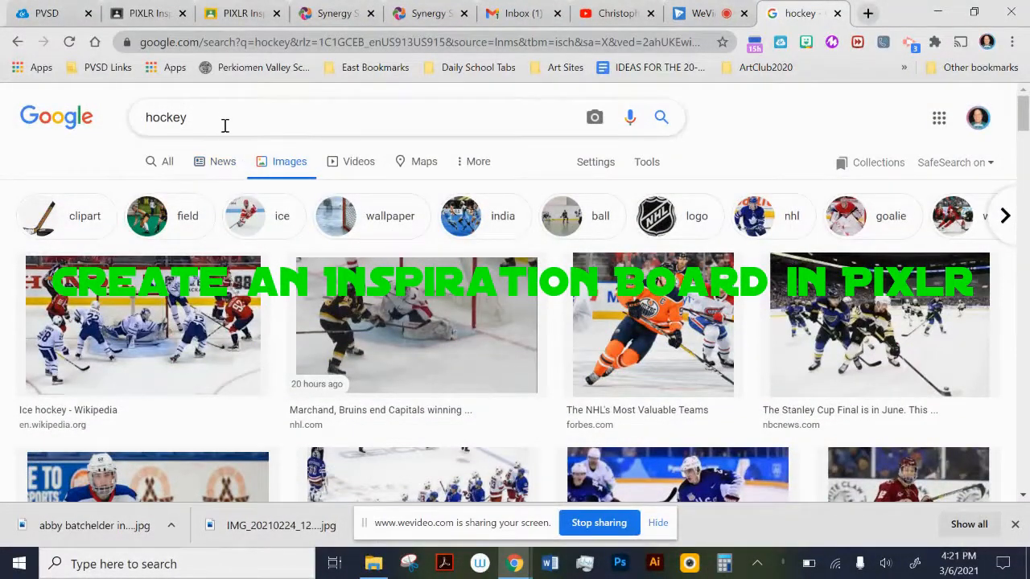
# - Replace the image search term with "hockey stick" and run the search
pyautogui.moveTo(238, 117); pyautogui.dragTo(144, 117)
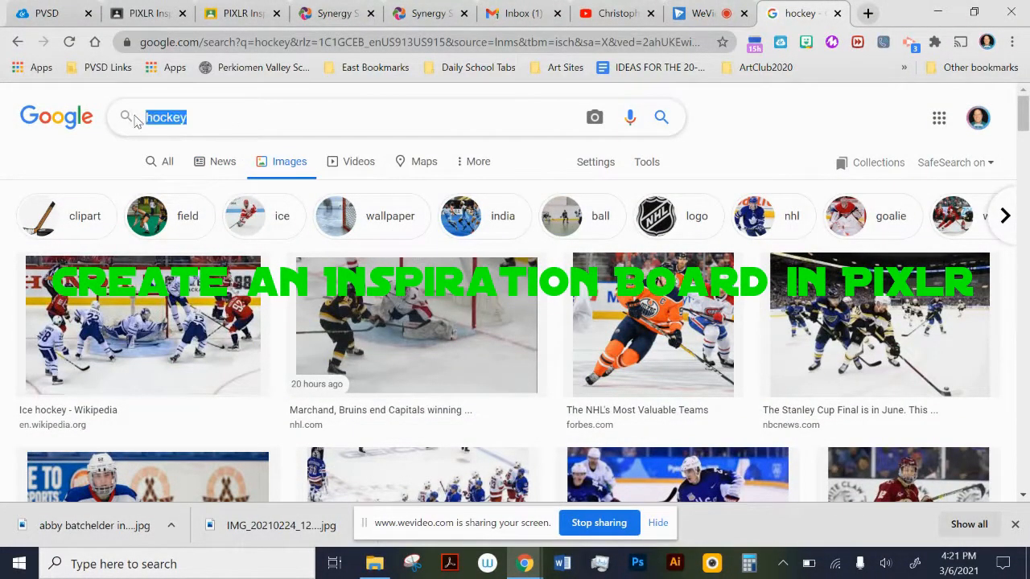
pyautogui.press('BackSpace')
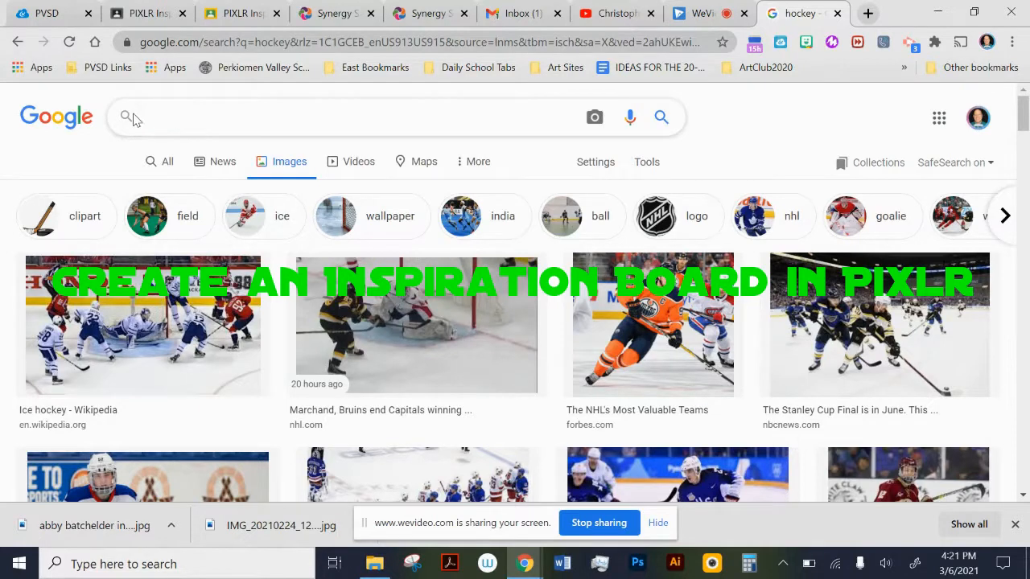
pyautogui.write('hocket')
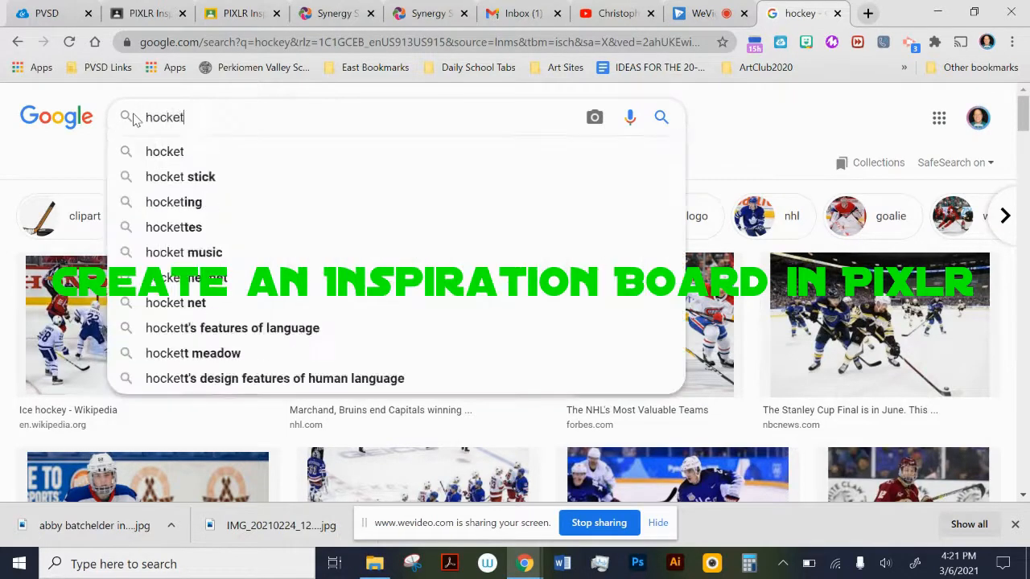
pyautogui.write(' st')
pyautogui.press('BackSpace')
pyautogui.press('BackSpace')
pyautogui.press('BackSpace')
pyautogui.press('BackSpace')
pyautogui.write('y')
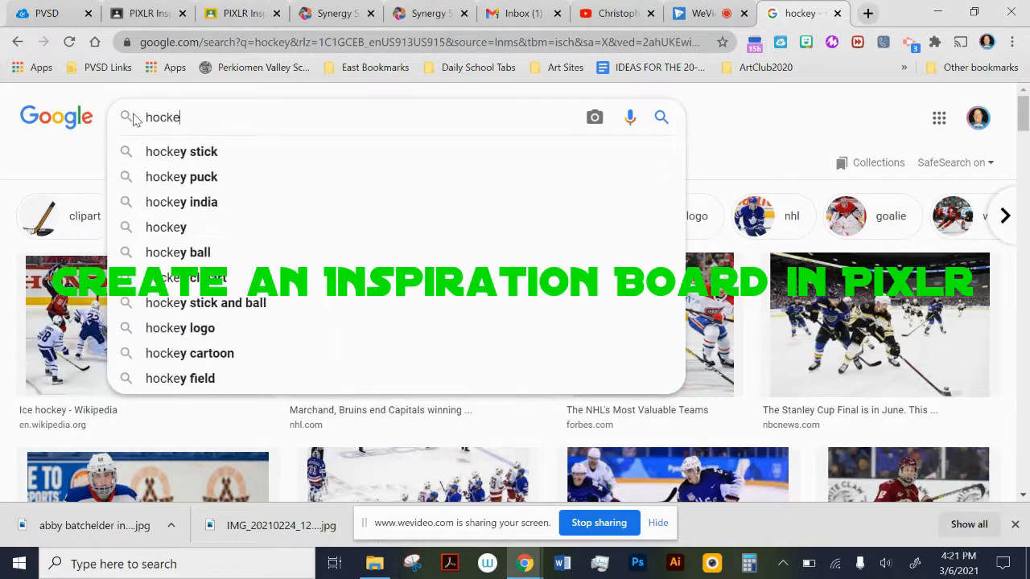
pyautogui.write(' stick')
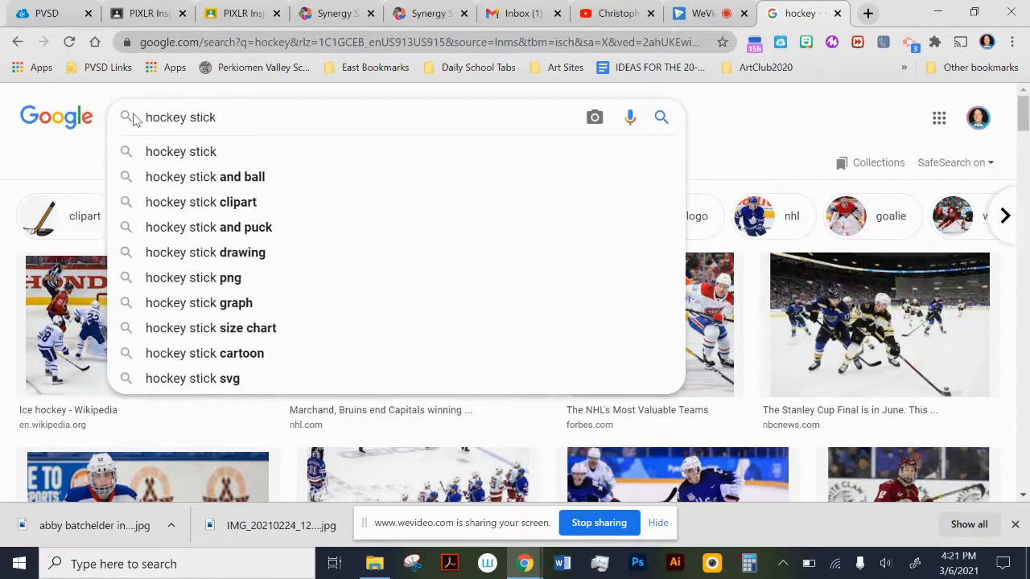
pyautogui.press('Return')
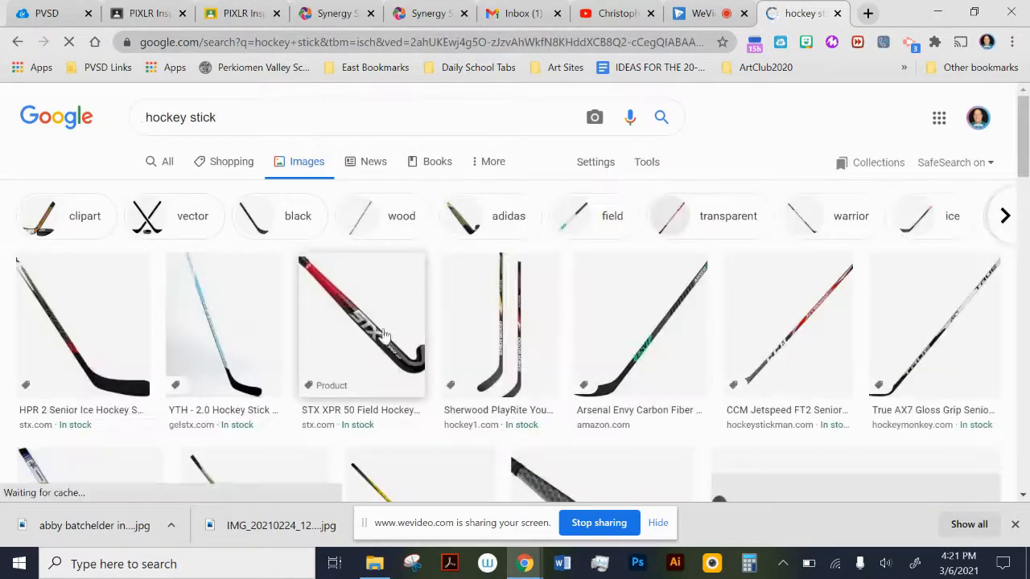
# - Preview the yellow and black Bauer Supreme 3S Pro Grip stick and start saving its image to a file
pyautogui.click(78, 355)
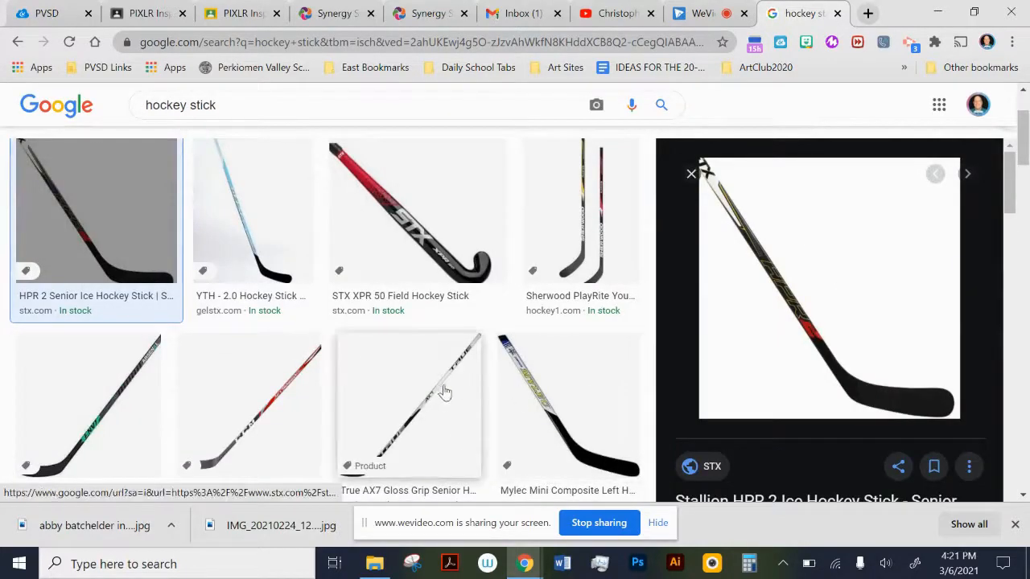
pyautogui.scroll(-3, 286, 389)
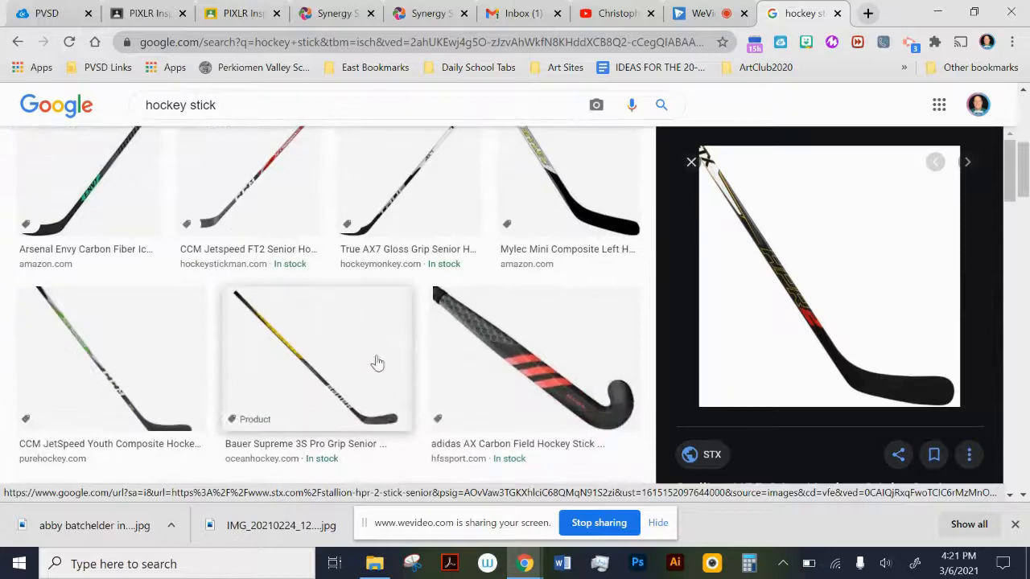
pyautogui.click(312, 366)
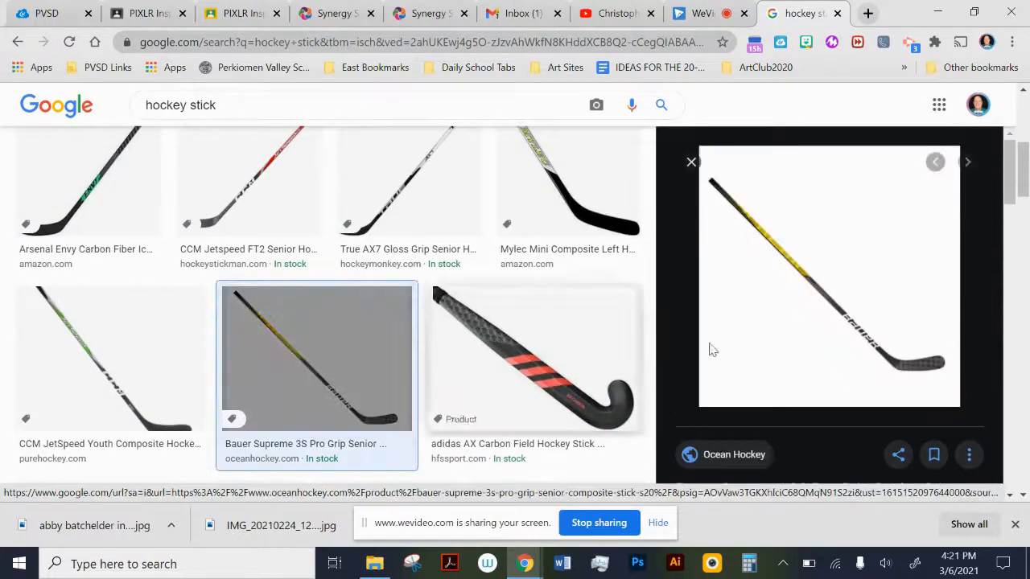
pyautogui.rightClick(810, 290)
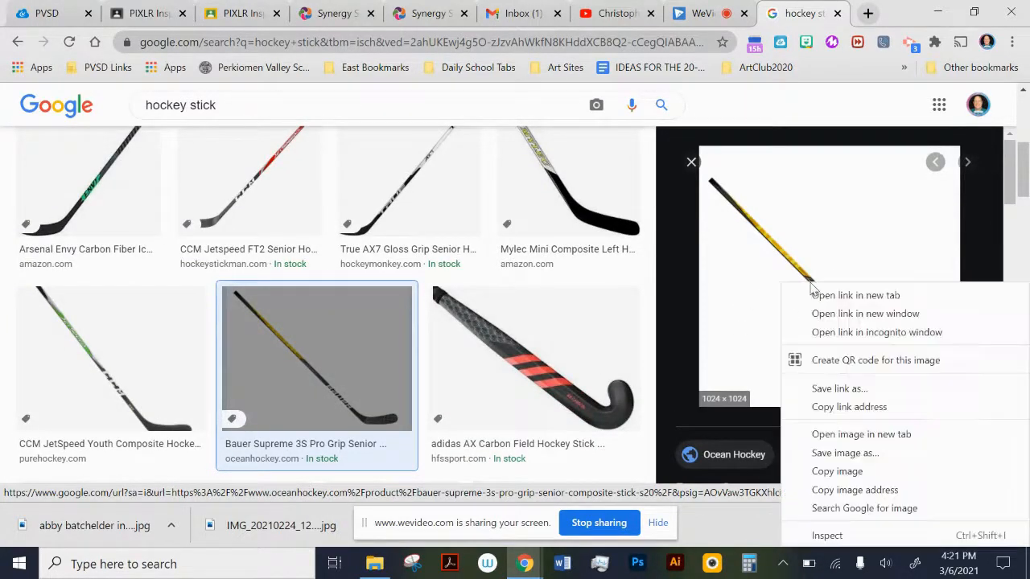
pyautogui.click(841, 453)
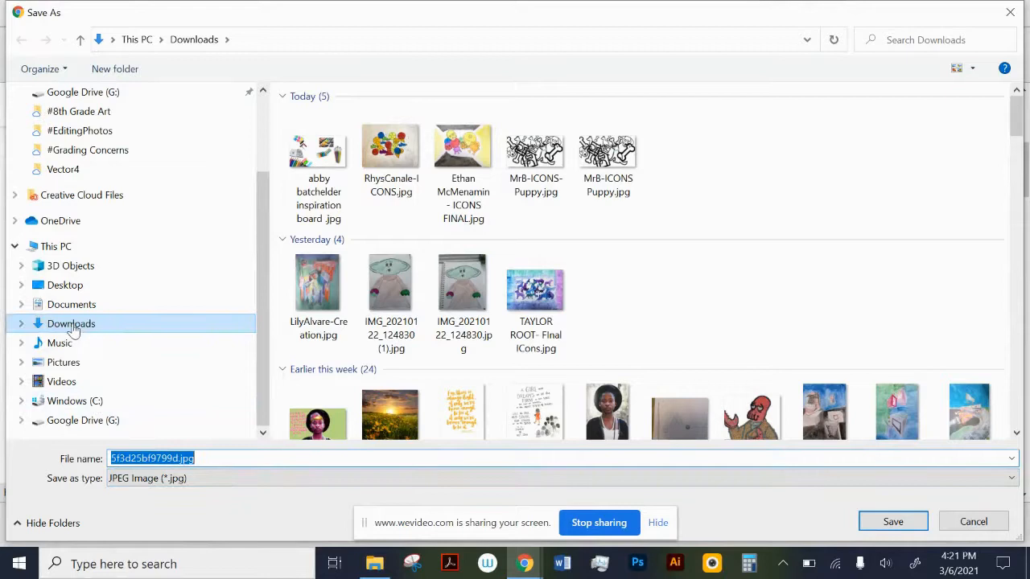
# - Create a folder named Creation inside #8th Grade Art in My Drive on Google Drive (G:), and open it
pyautogui.click(20, 419)
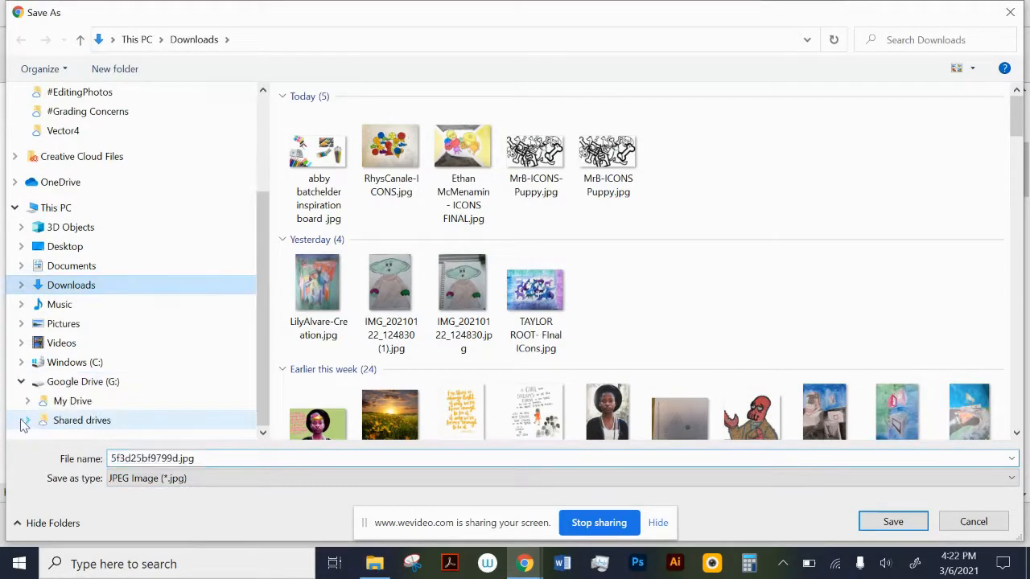
pyautogui.click(26, 407)
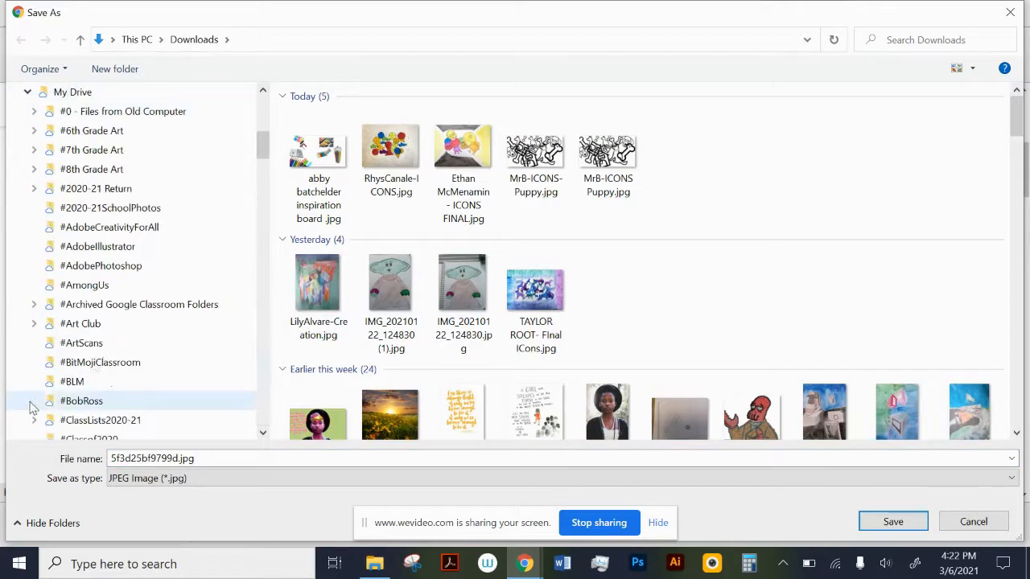
pyautogui.click(84, 173)
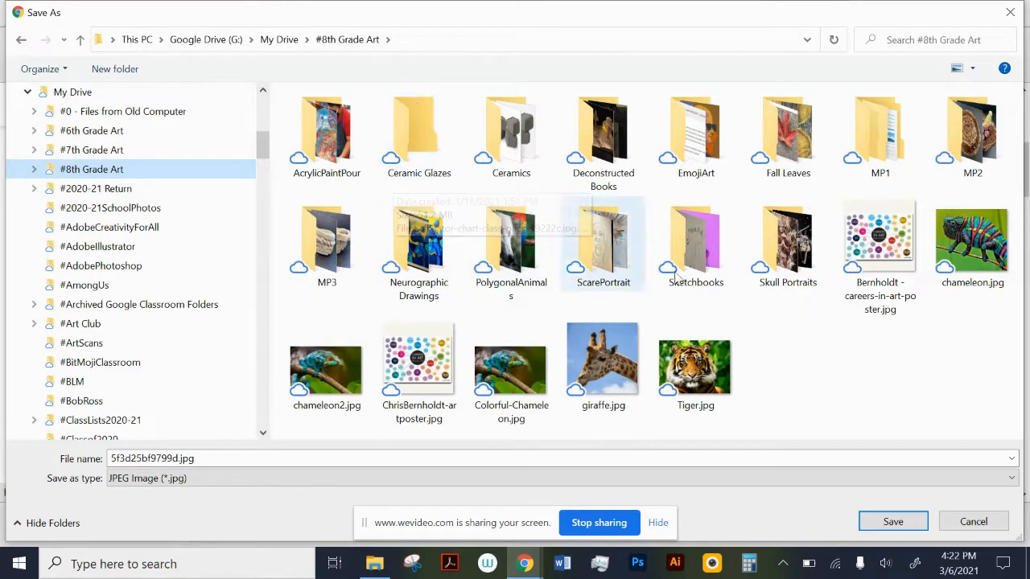
pyautogui.rightClick(798, 354)
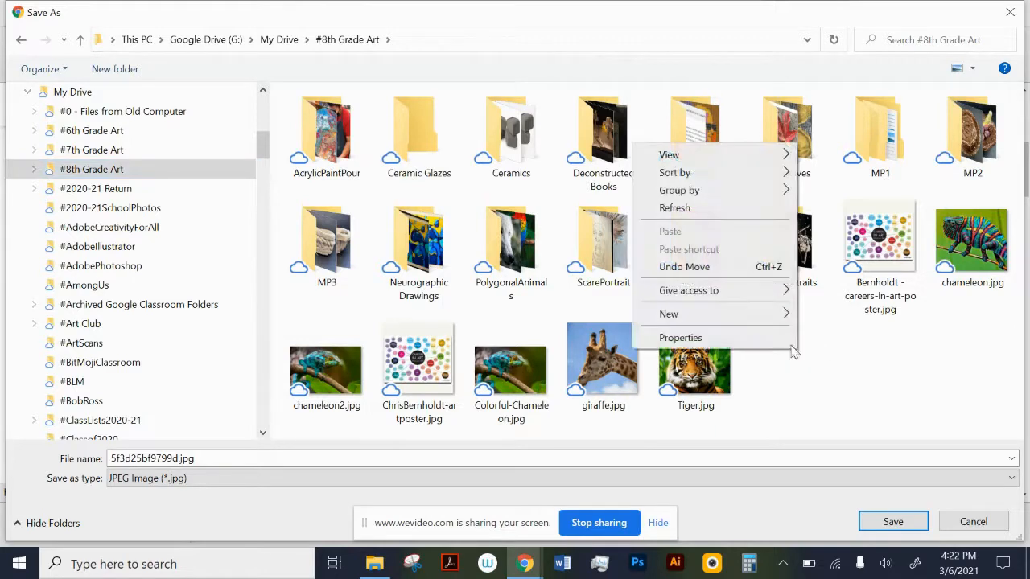
pyautogui.moveTo(719, 313)
pyautogui.click(806, 316)
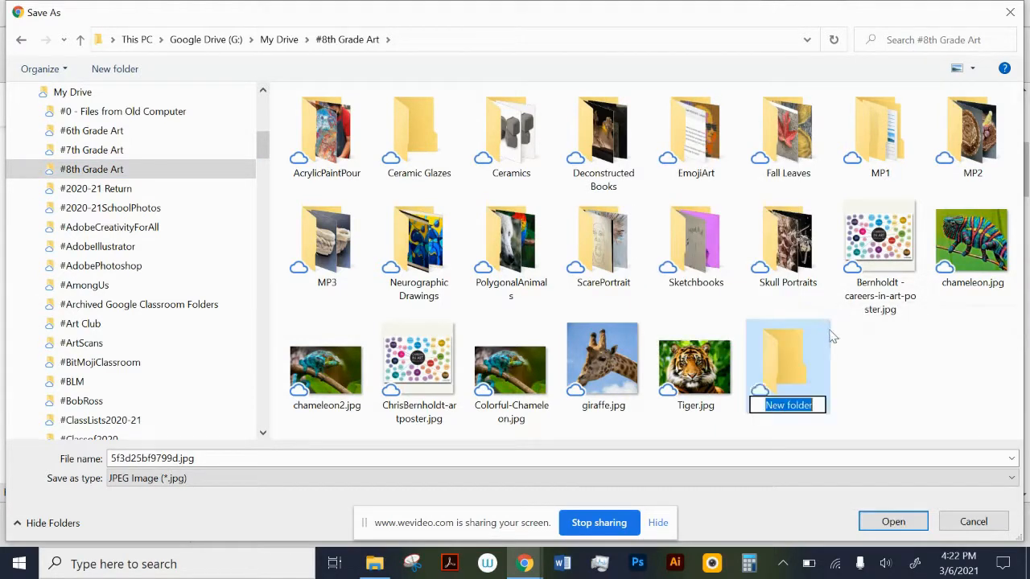
pyautogui.write('Creation')
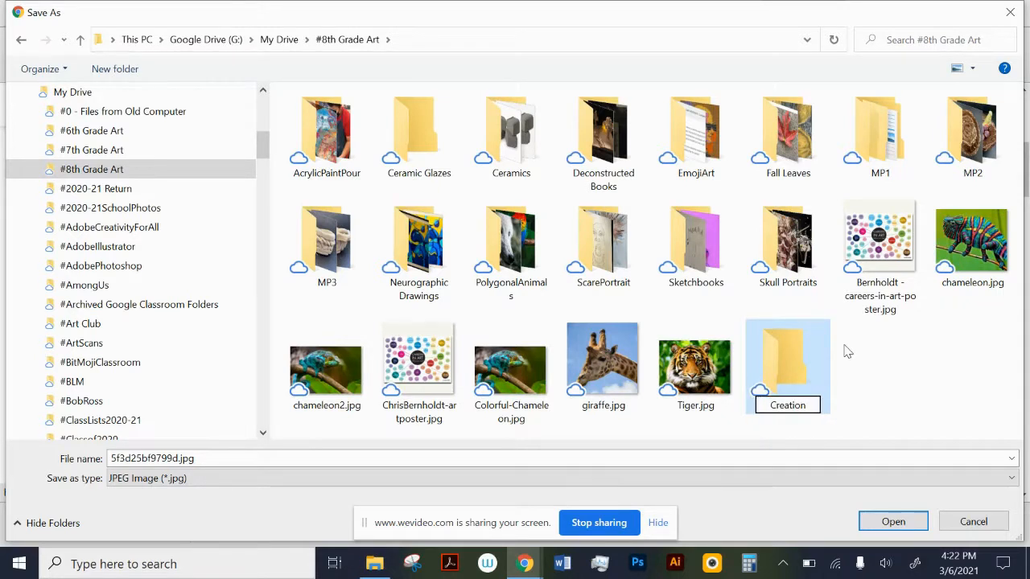
pyautogui.press('Return')
pyautogui.doubleClick(787, 362)
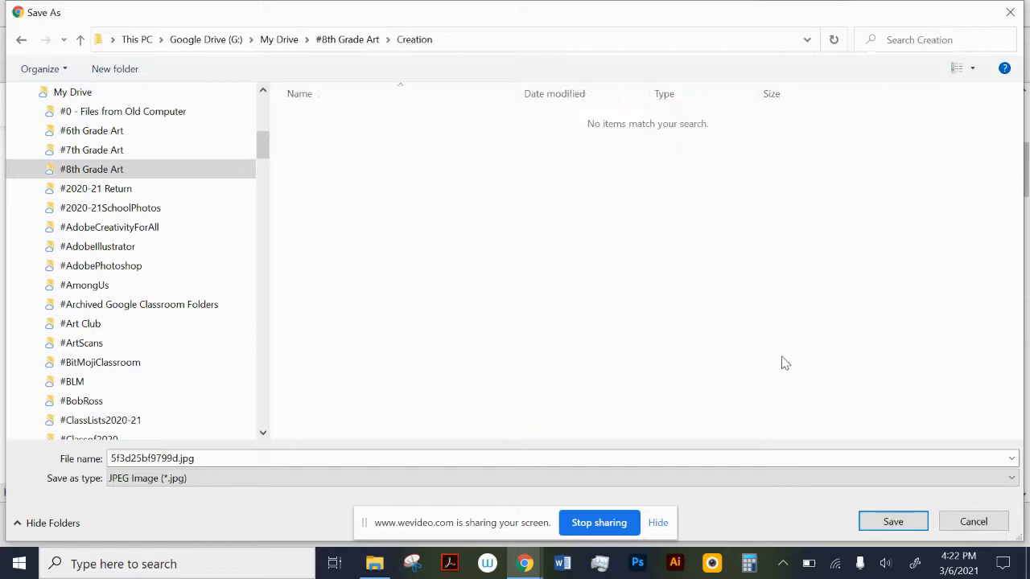
# - Name the image file hockeystick and save it as a JPEG in the Creation folder
pyautogui.doubleClick(222, 457)
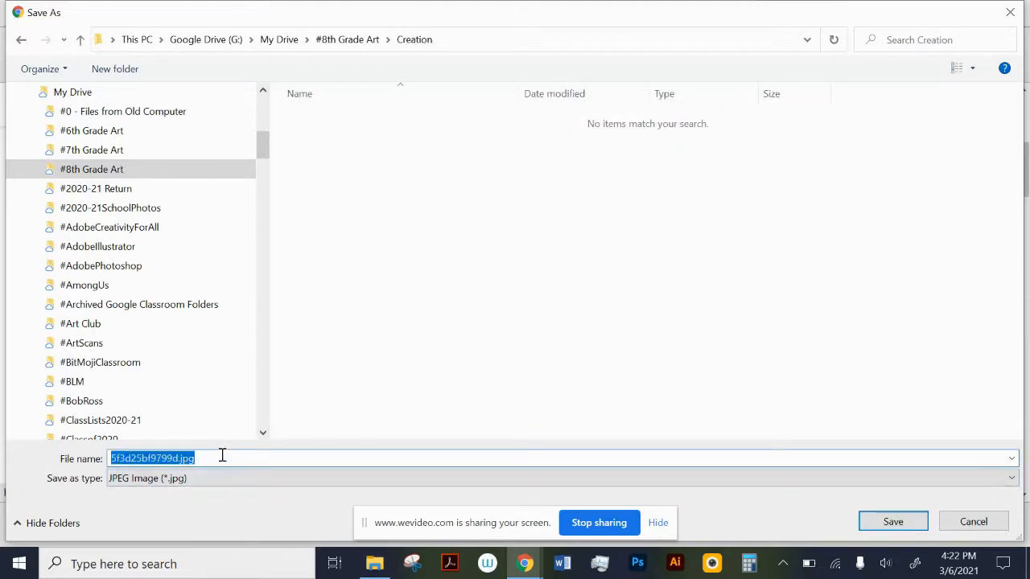
pyautogui.write('hockeys')
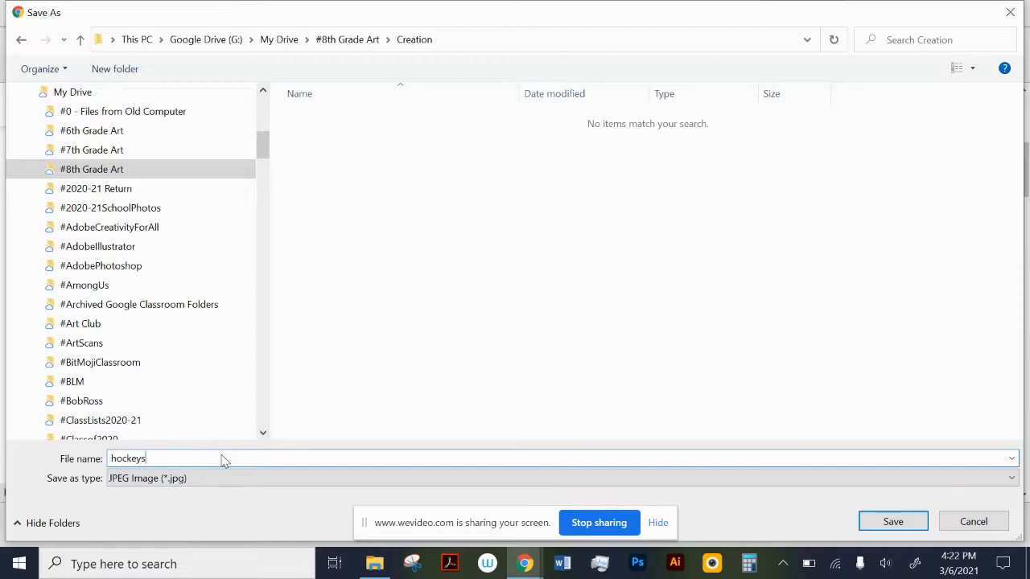
pyautogui.press('Return')
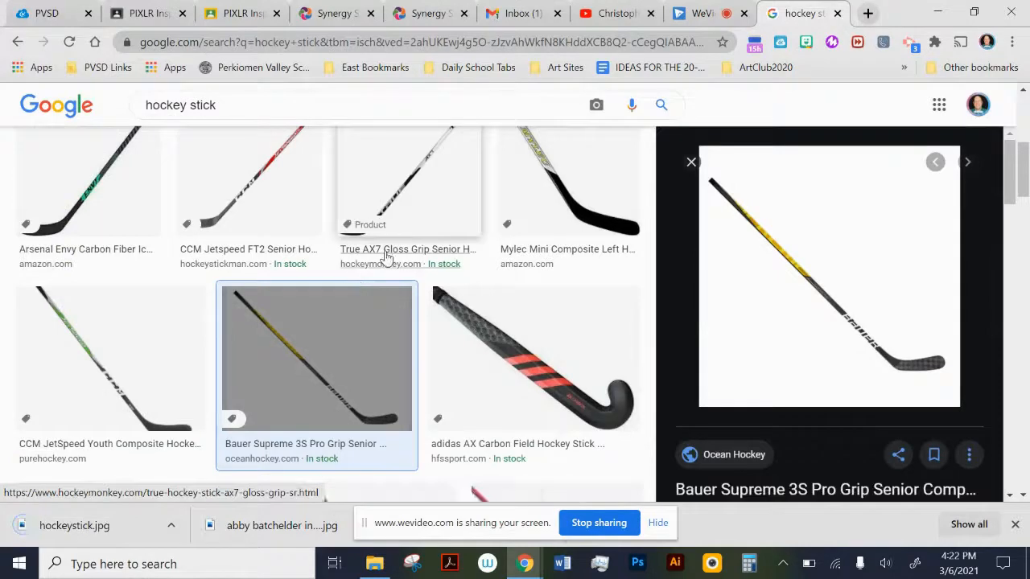
# - Replace the image search term with "eddie belfour" and run the search
pyautogui.scroll(5, 322, 254)
pyautogui.click(255, 119)
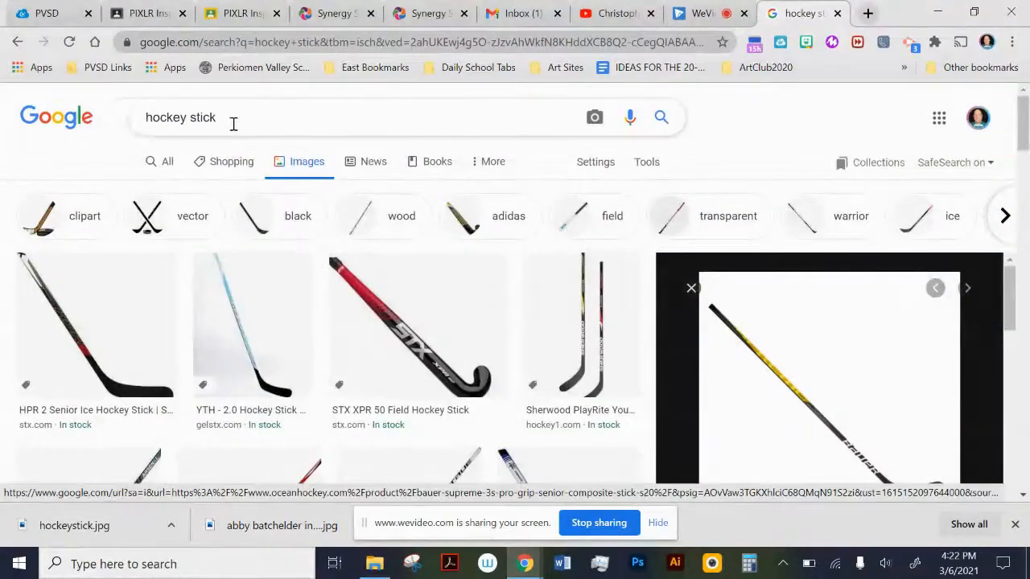
pyautogui.moveTo(255, 119); pyautogui.dragTo(153, 119)
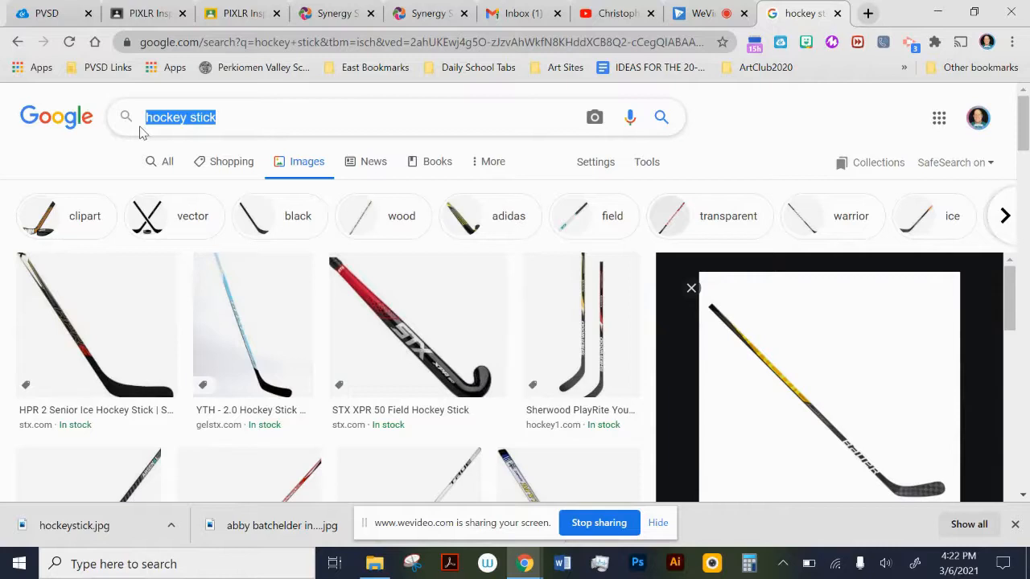
pyautogui.write('ed')
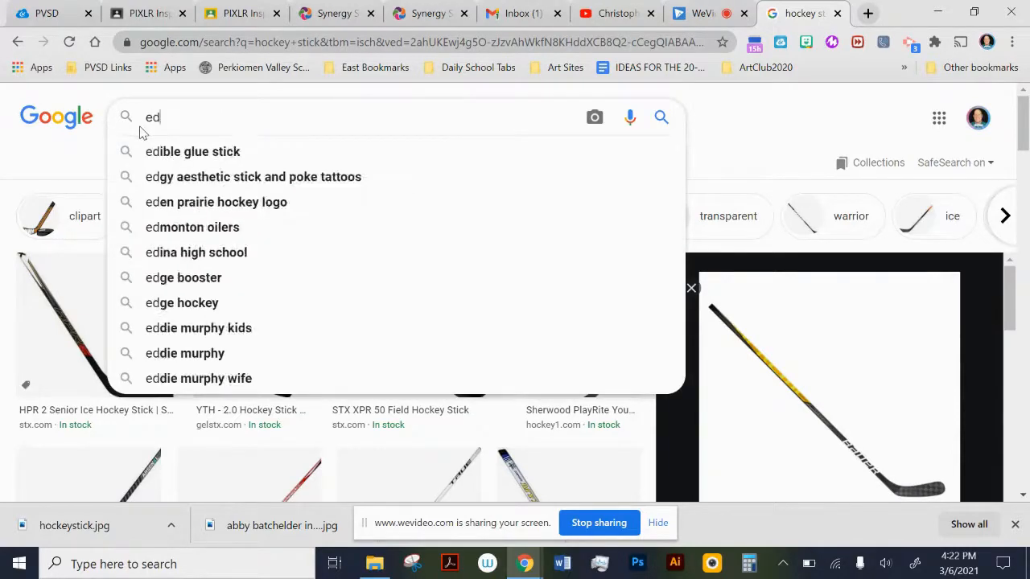
pyautogui.write('die be')
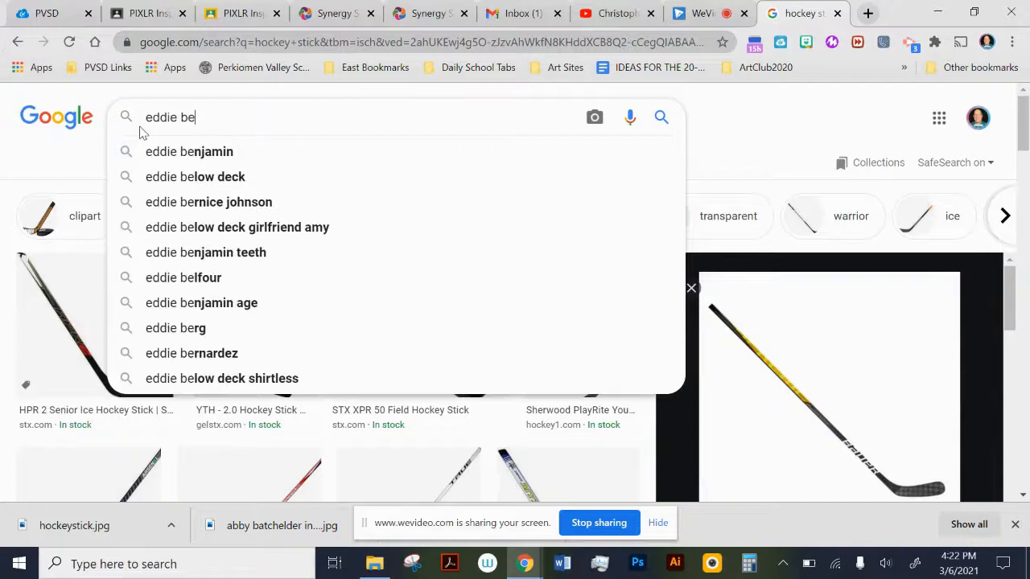
pyautogui.write('lfour')
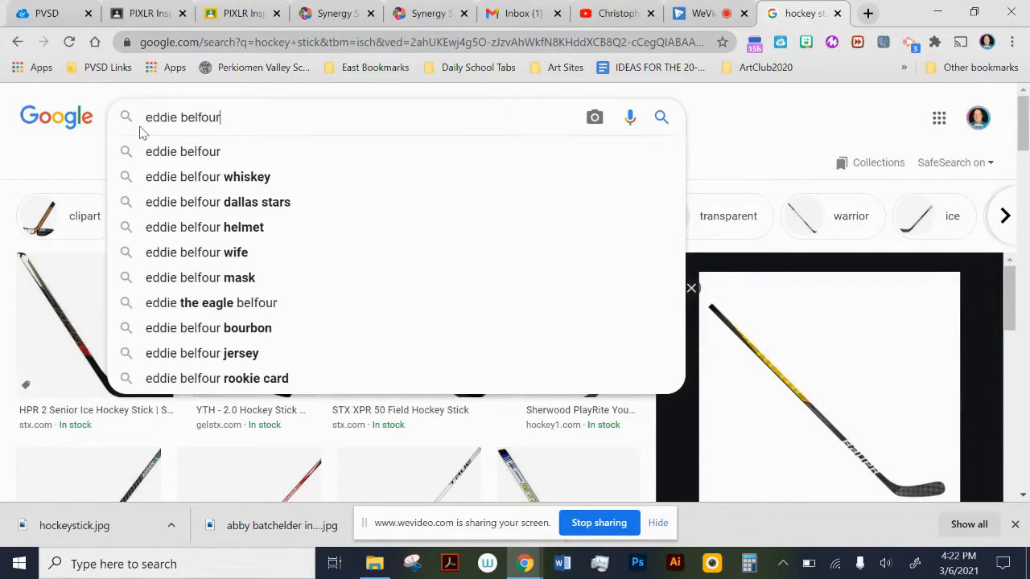
pyautogui.press('Return')
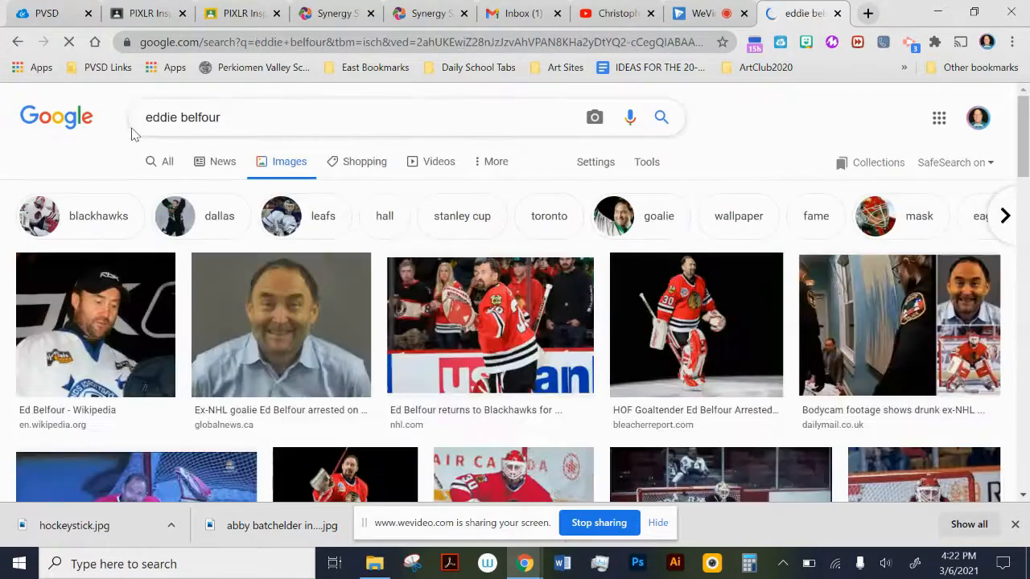
# - Save the hhof.com image of Ed Belfour crouching in a red jersey as belfour01.jpg in the Creation folder
pyautogui.scroll(-2, 565, 330)
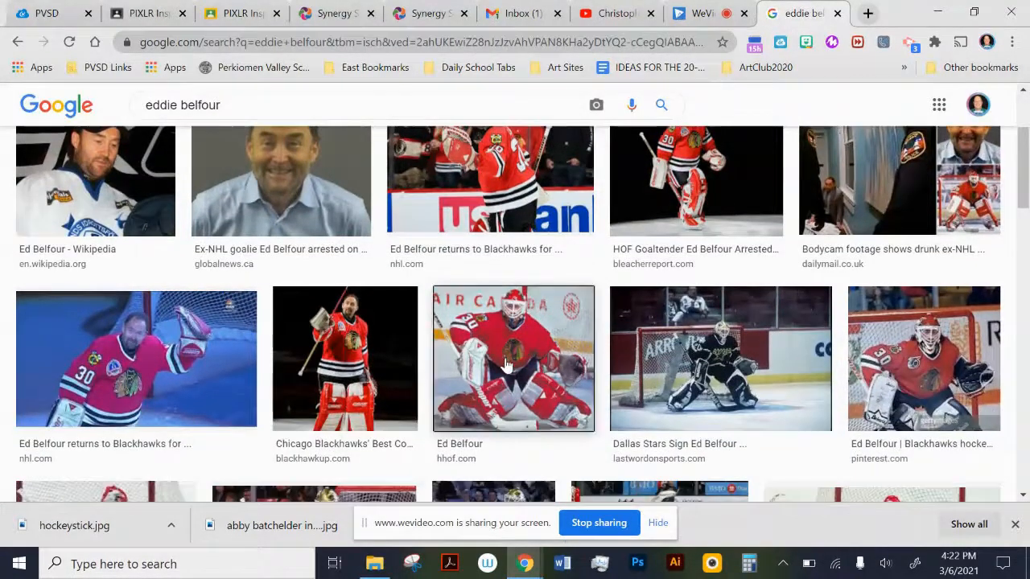
pyautogui.click(506, 366)
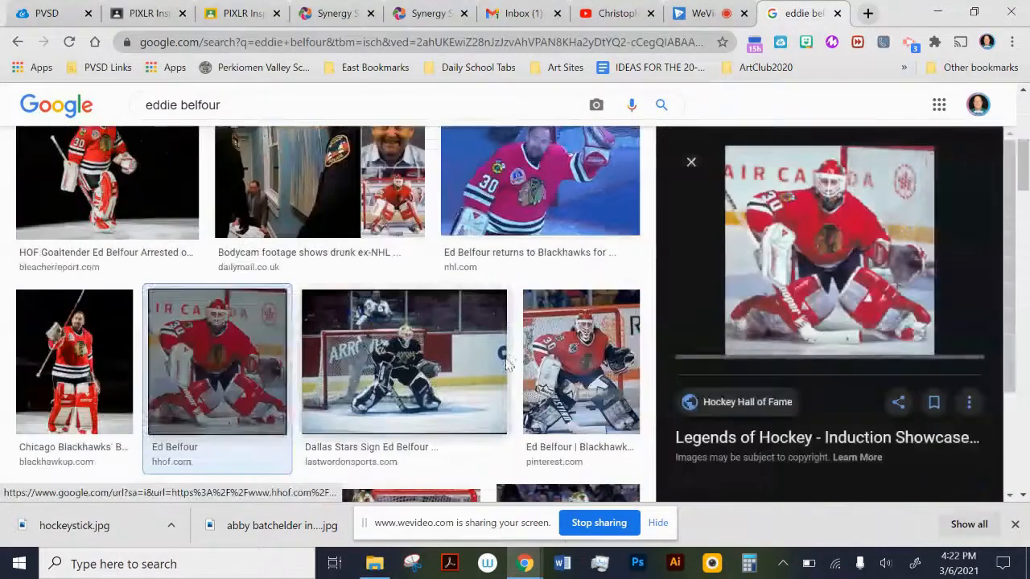
pyautogui.rightClick(806, 253)
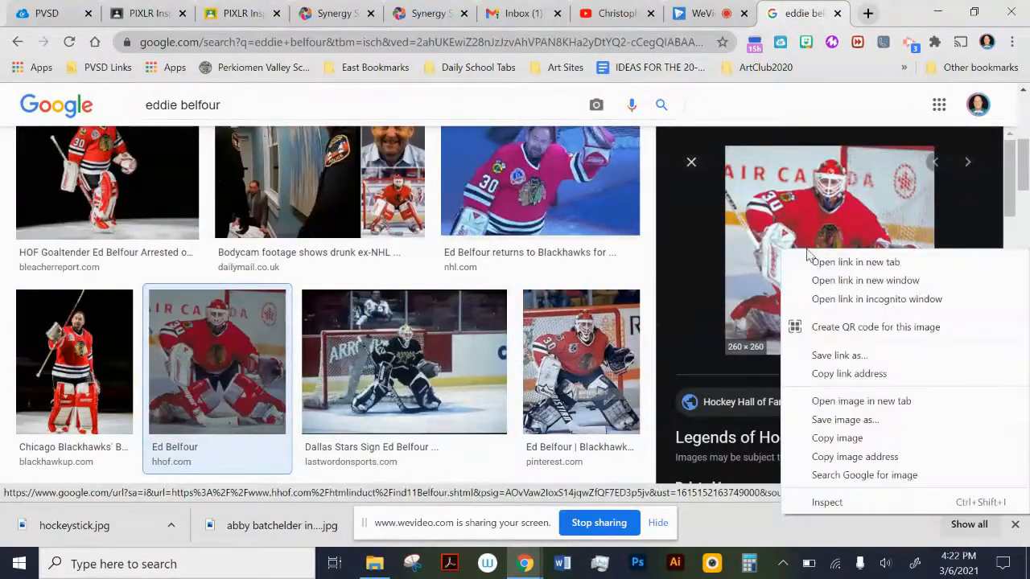
pyautogui.click(836, 428)
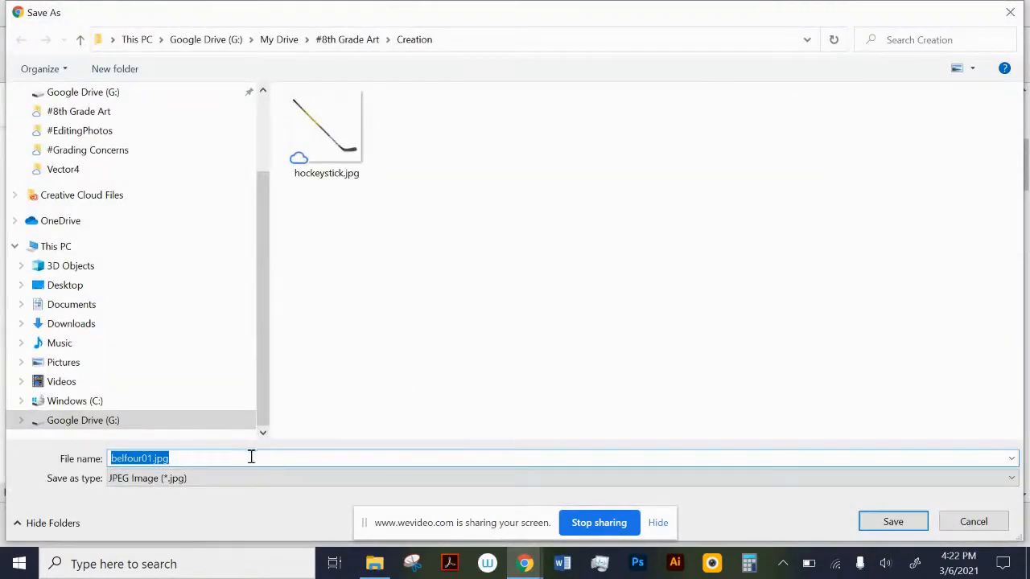
pyautogui.click(903, 523)
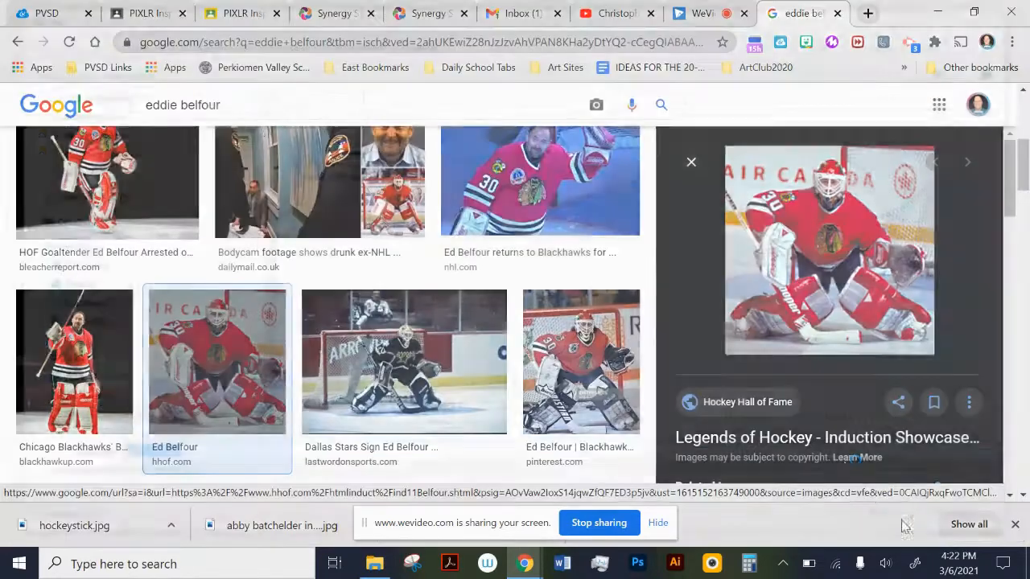
# - Replace the image search term with "hockey puck" and run the search
pyautogui.scroll(5, 441, 346)
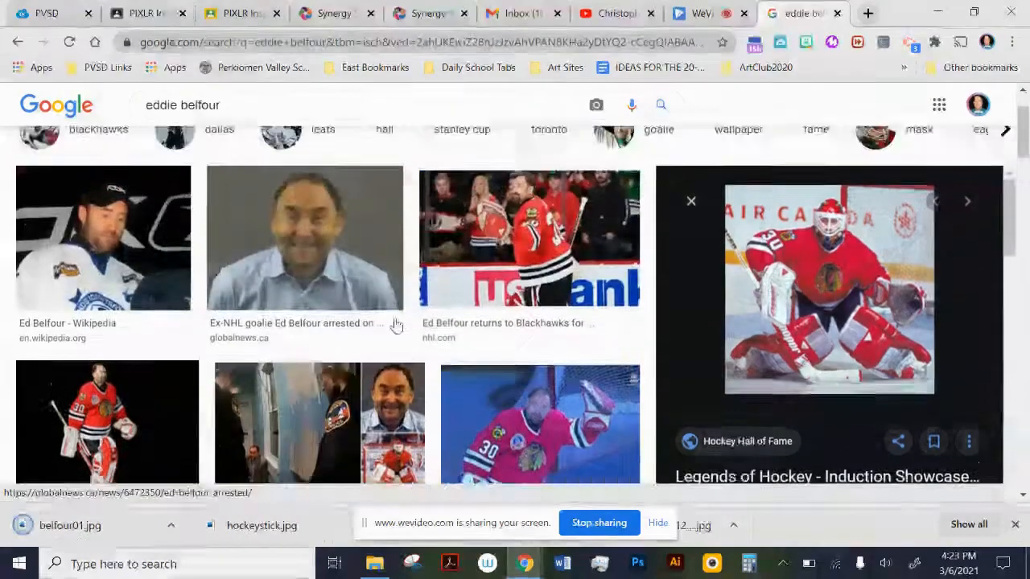
pyautogui.moveTo(263, 117); pyautogui.dragTo(147, 128)
pyautogui.press('BackSpace')
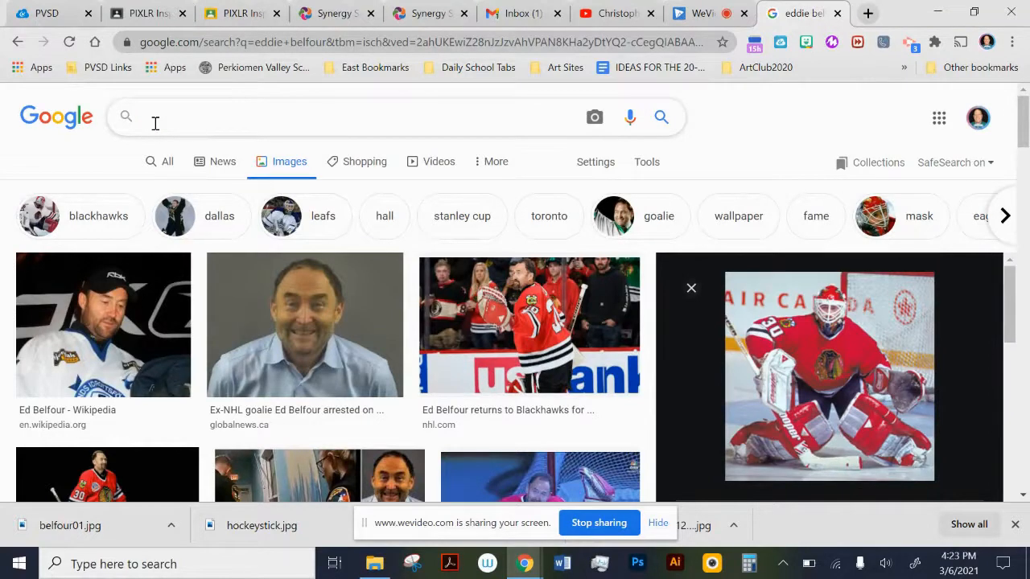
pyautogui.write('hockey')
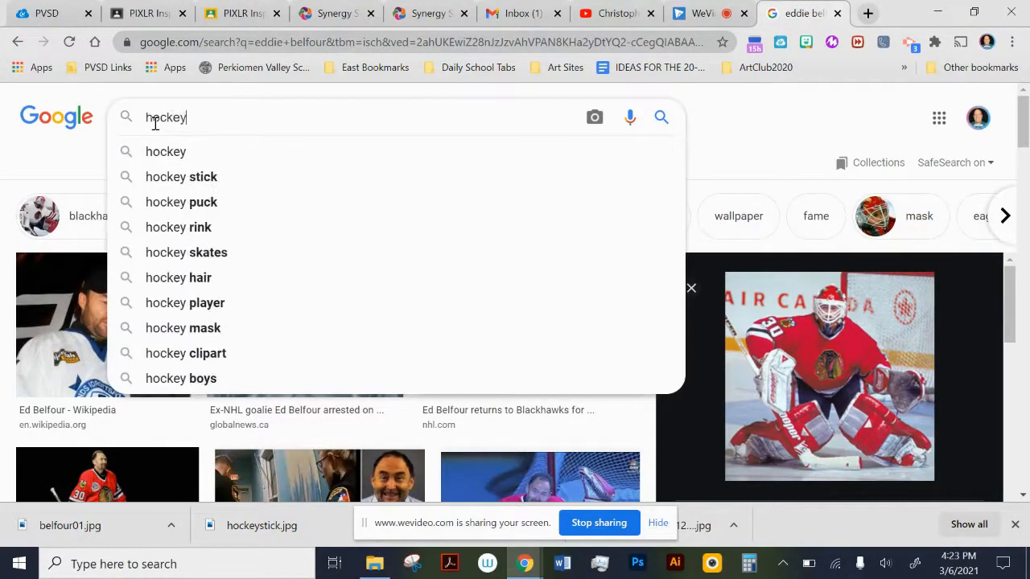
pyautogui.press('BackSpace')
pyautogui.write('puck')
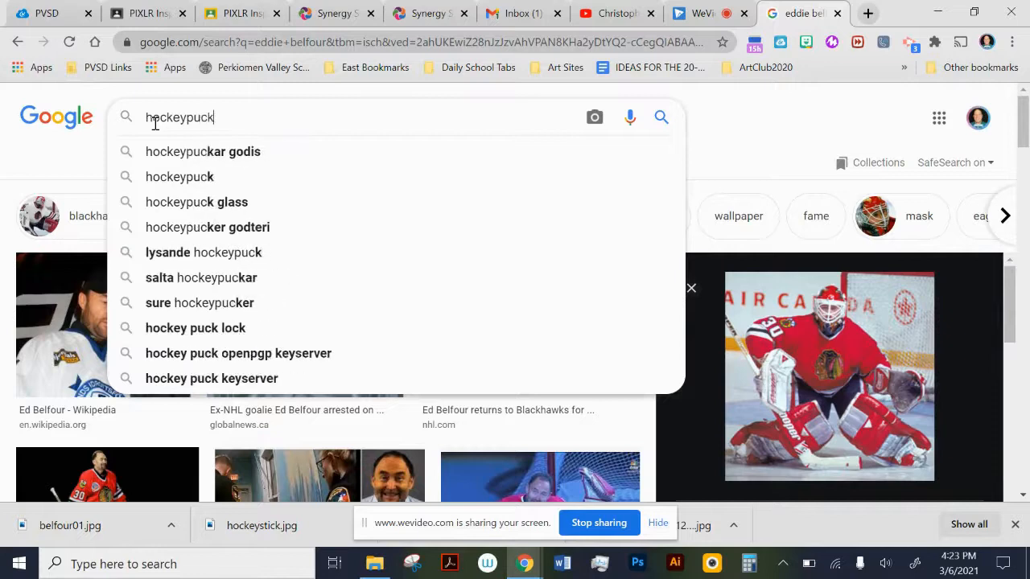
pyautogui.press('BackSpace')
pyautogui.press('BackSpace')
pyautogui.press('BackSpace')
pyautogui.press('BackSpace')
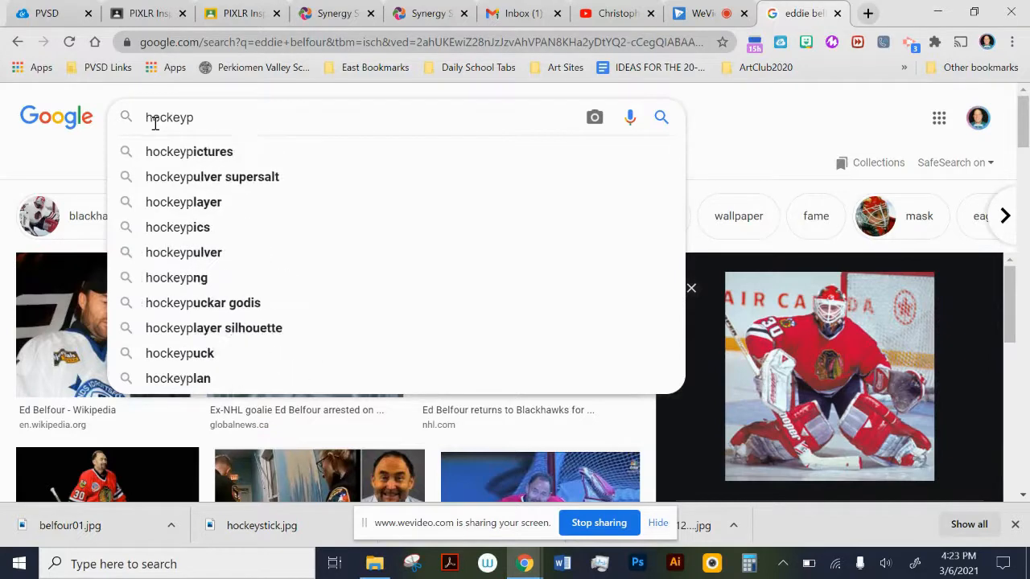
pyautogui.write('puck')
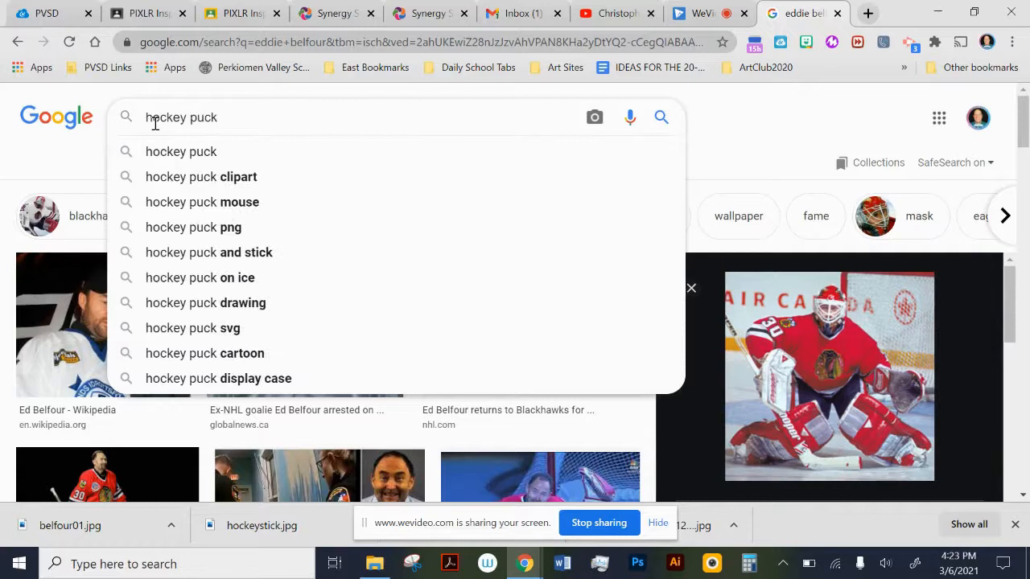
pyautogui.press('Return')
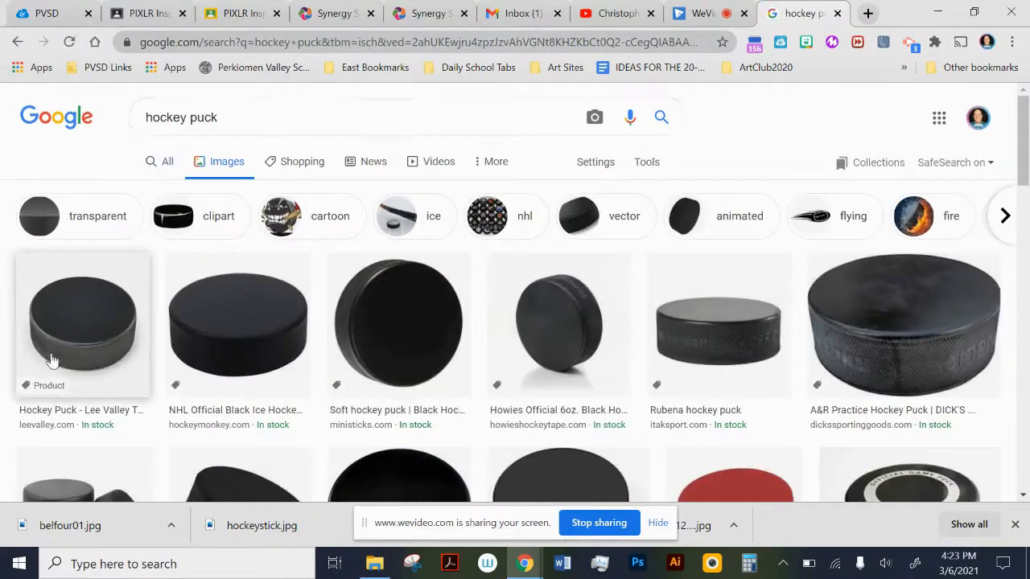
# - Save the Lee Valley hockey puck image to the Creation folder under its suggested file name, 88K5902-hockey-puck-each-f-10.jpg
pyautogui.click(93, 344)
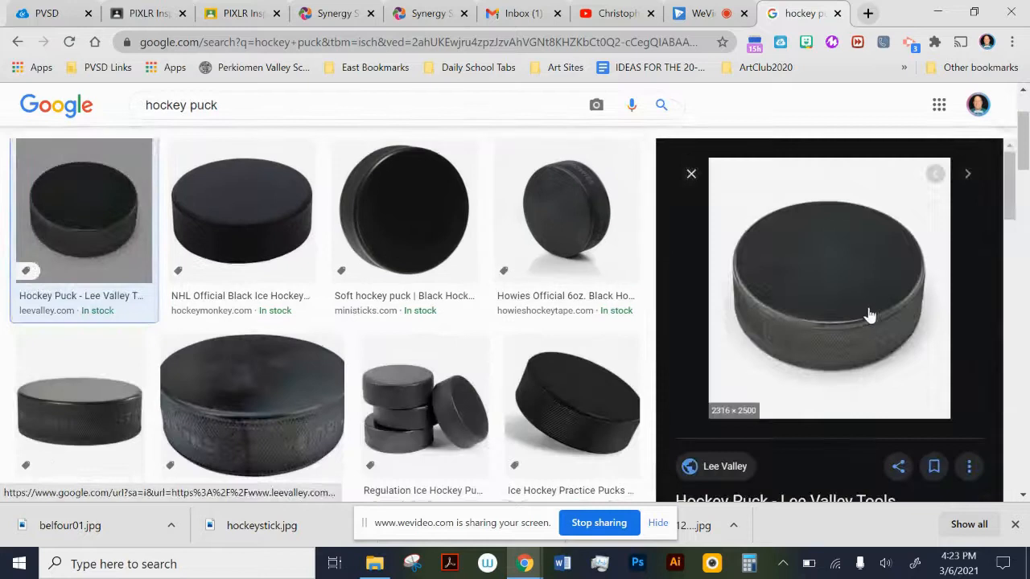
pyautogui.rightClick(831, 313)
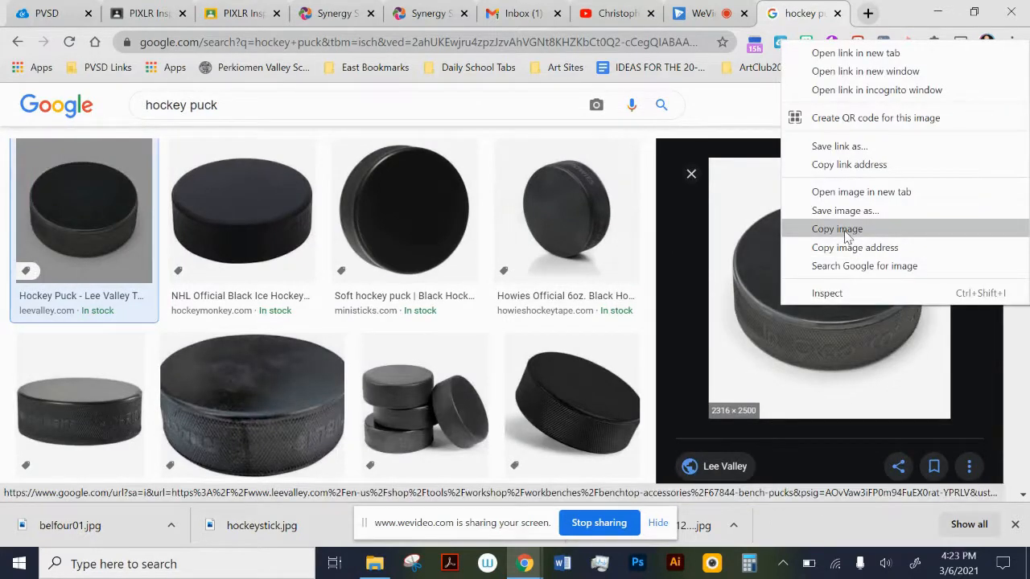
pyautogui.click(844, 212)
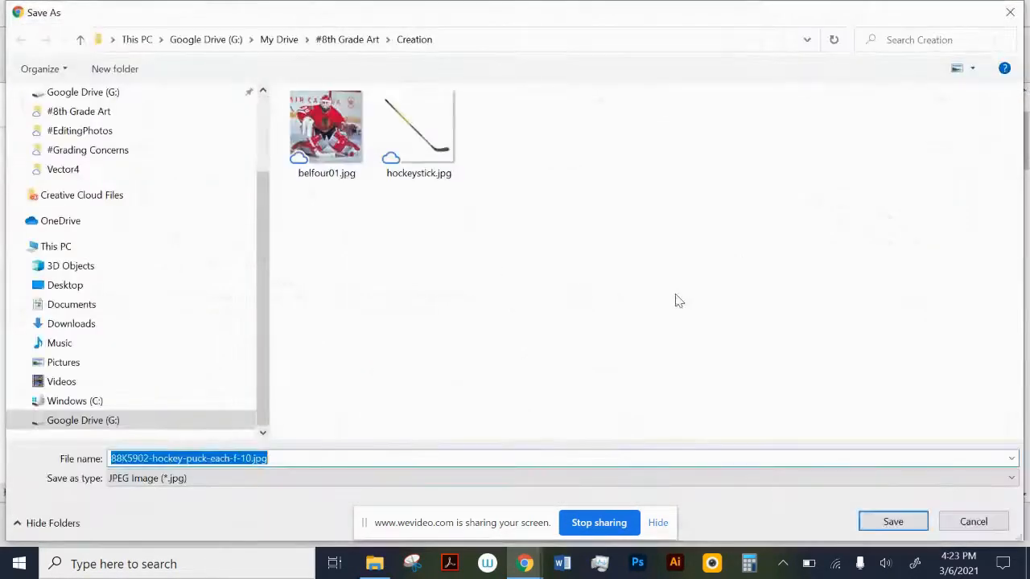
pyautogui.click(892, 522)
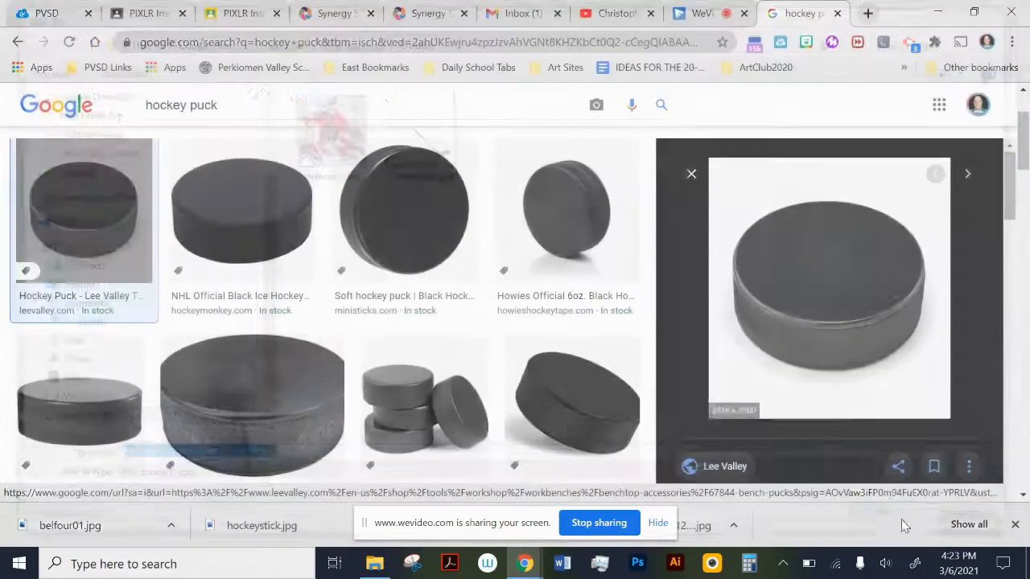
# - Replace the image search term with "hockey net" and run the search
pyautogui.moveTo(260, 106); pyautogui.dragTo(164, 96)
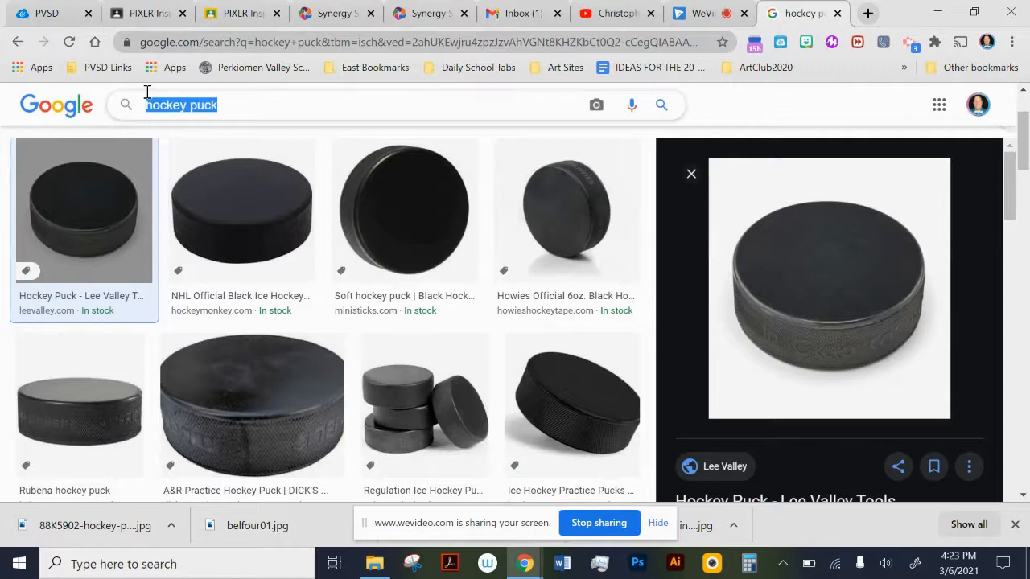
pyautogui.write('hockey net')
pyautogui.press('Return')
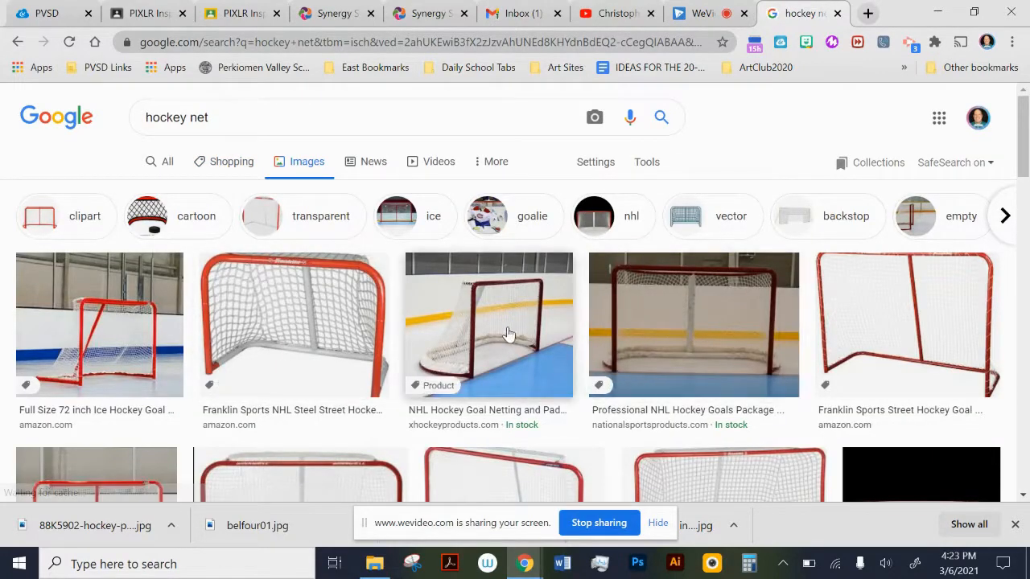
# - Save Amazon's full size 72 inch ice hockey goal image as a JPEG named hockey net in the Creation folder
pyautogui.click(130, 359)
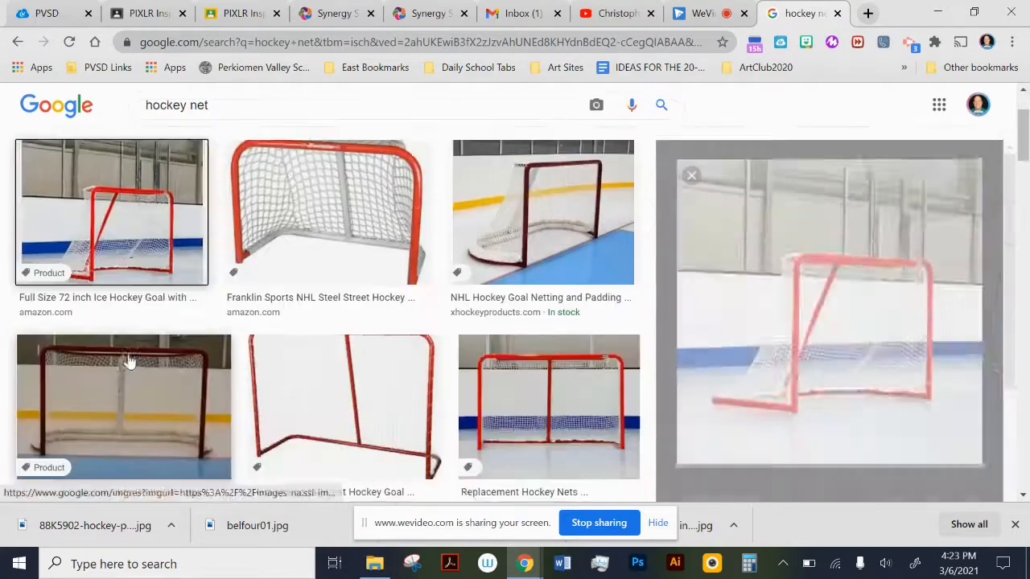
pyautogui.rightClick(820, 334)
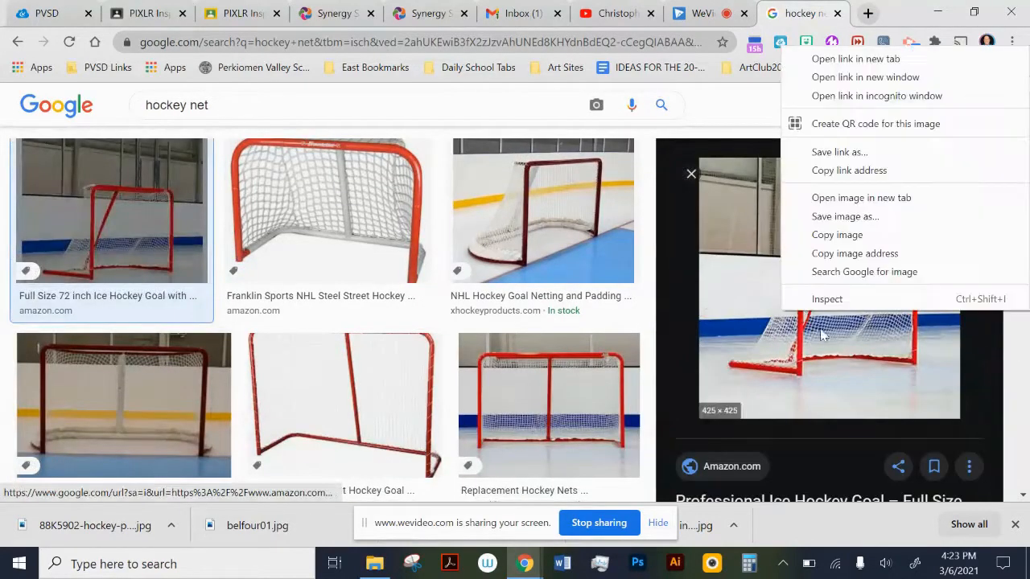
pyautogui.click(832, 222)
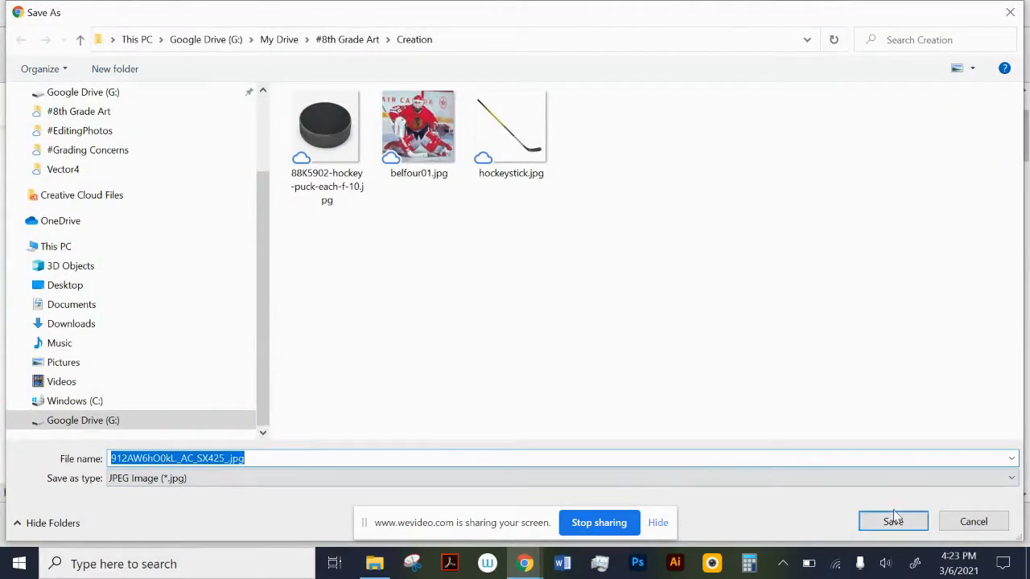
pyautogui.write('hockey net')
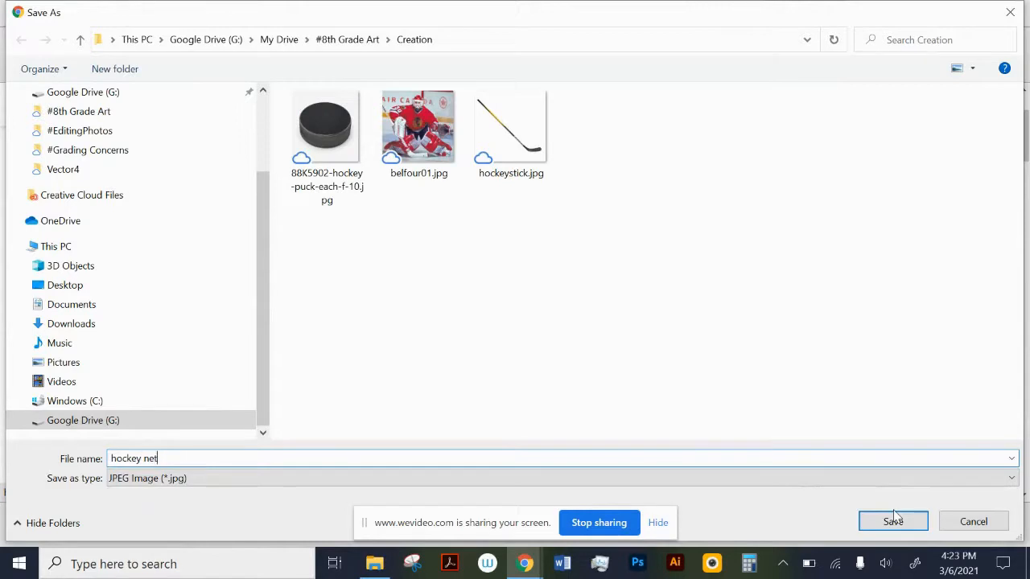
pyautogui.click(893, 519)
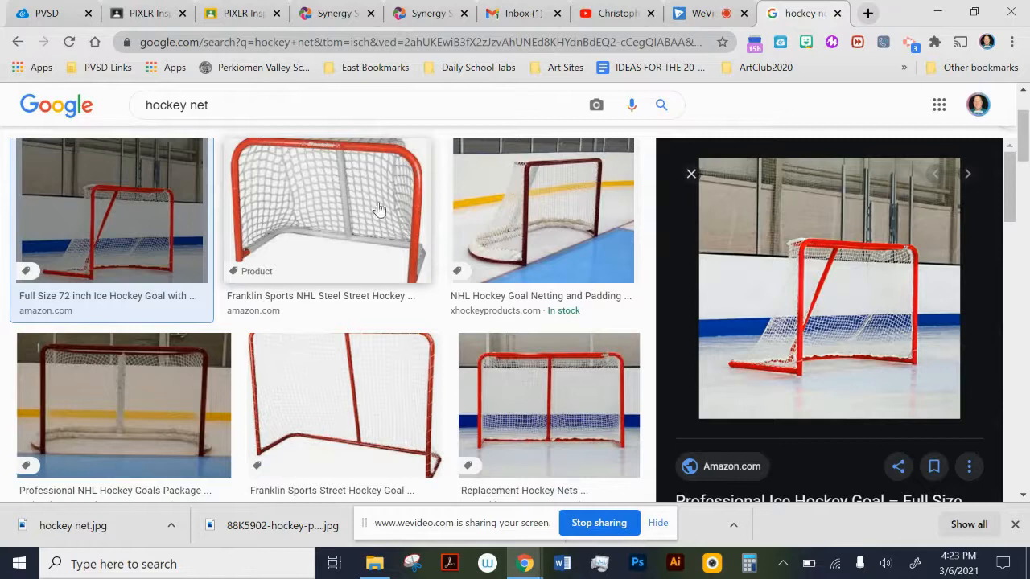
# - Replace the image search term with "stanley cup" and run the search
pyautogui.scroll(1, 349, 214)
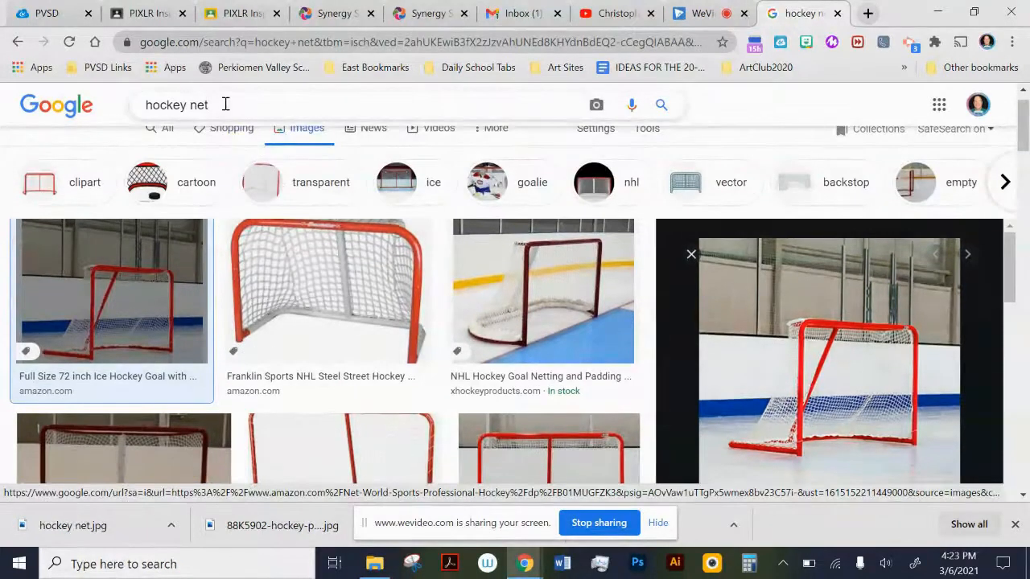
pyautogui.click(229, 105)
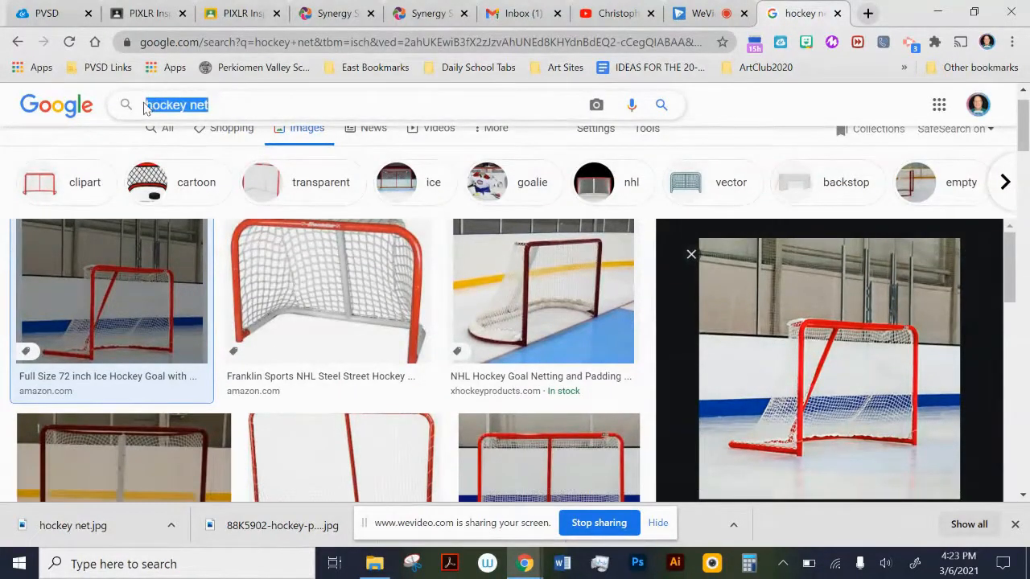
pyautogui.press('BackSpace')
pyautogui.write('stanlet')
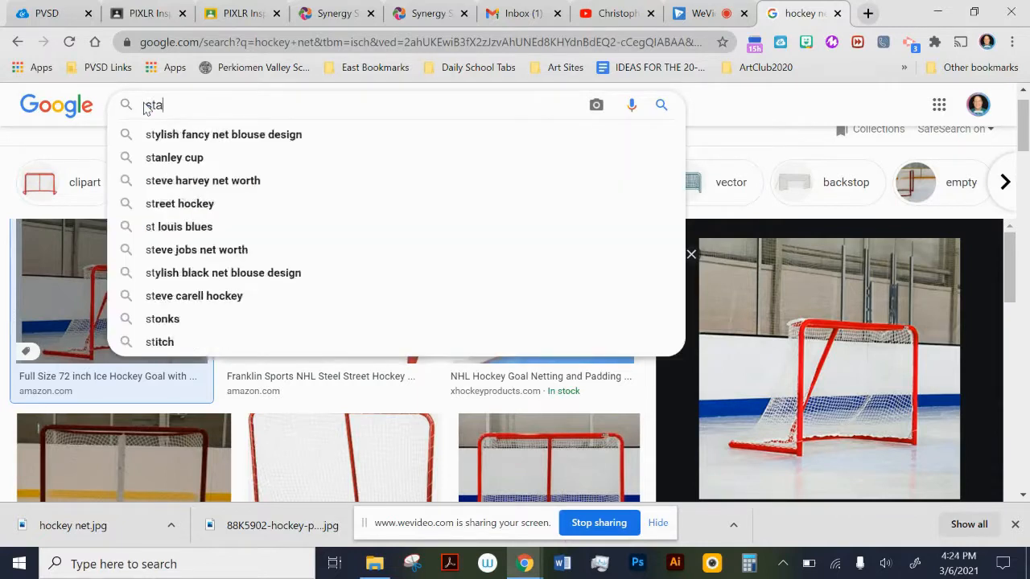
pyautogui.press('BackSpace')
pyautogui.write('y cup')
pyautogui.press('Return')
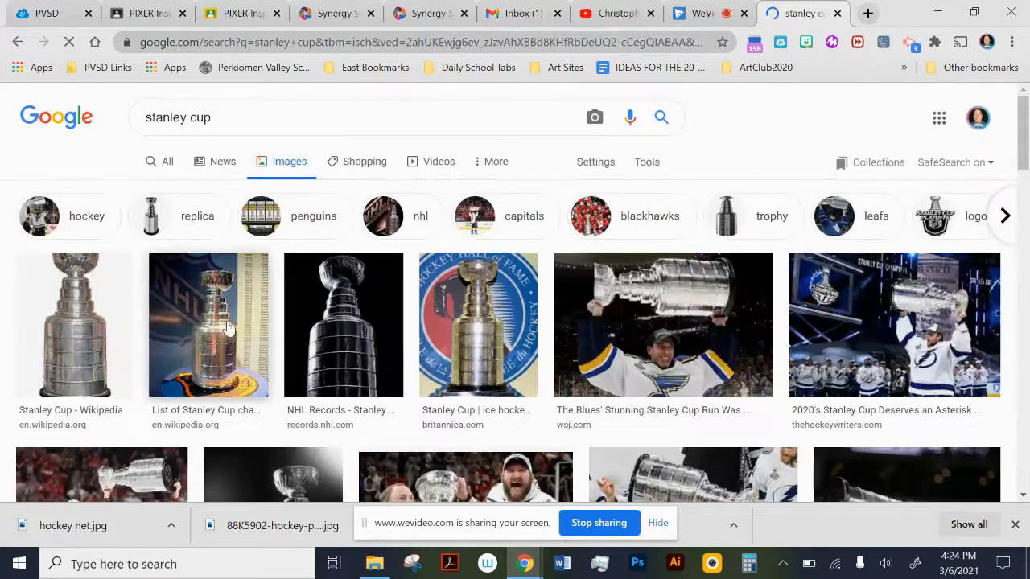
# - Save the Wikipedia Stanley Cup image to the Creation folder under its suggested file name, Stanley_Cup,_2015.jpg
pyautogui.click(79, 328)
pyautogui.rightClick(782, 274)
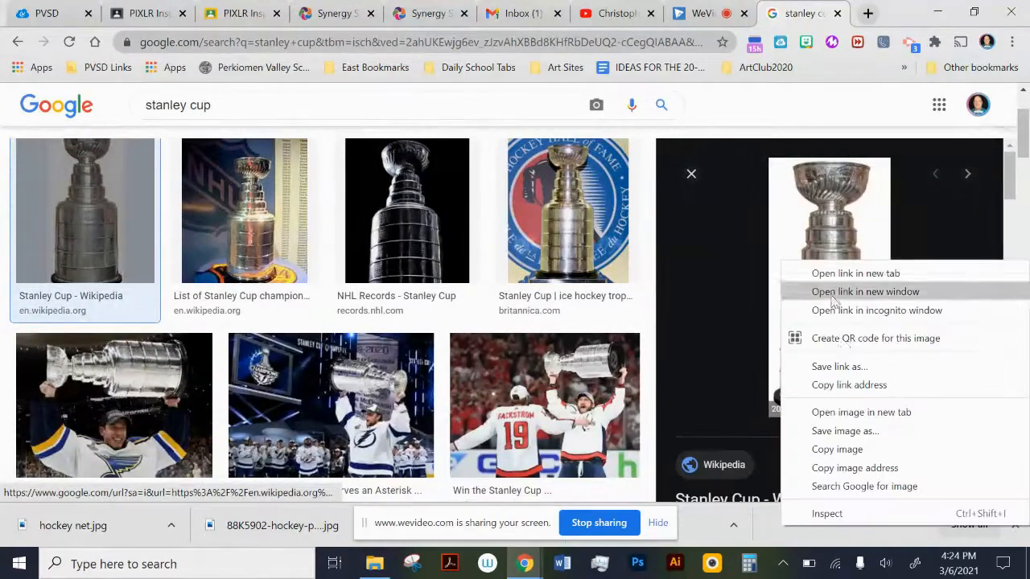
pyautogui.click(843, 426)
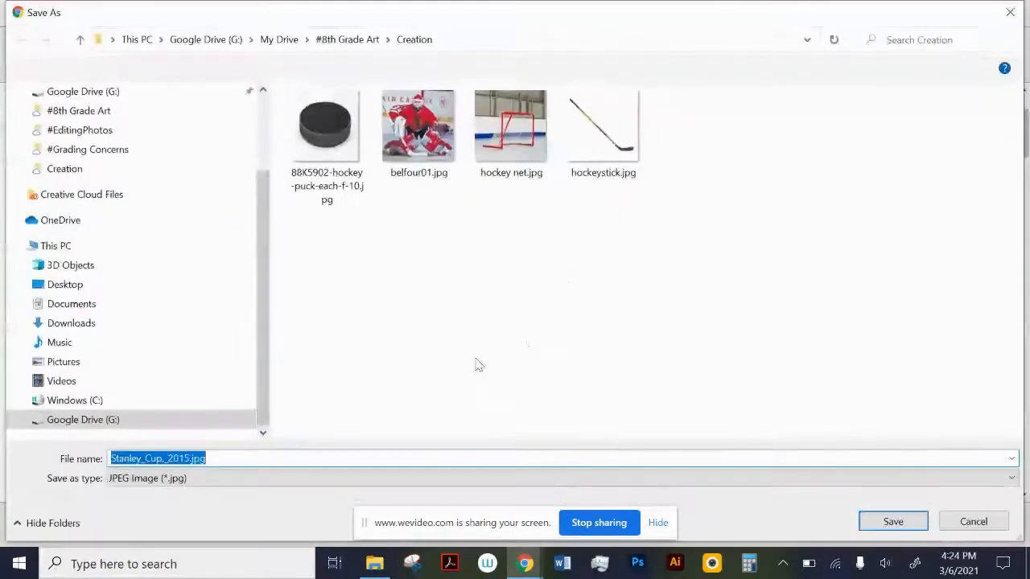
pyautogui.click(885, 522)
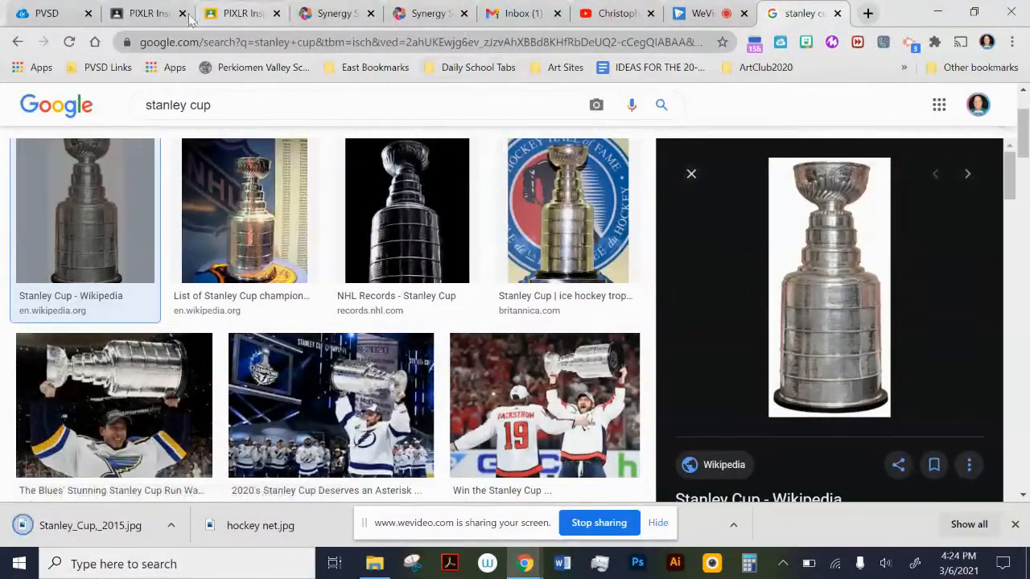
# - Switch to the PVSD ClassLink apps page, open Pixlr Editor, and bring up the PIXLR X and PIXLR E descriptions
pyautogui.click(145, 14)
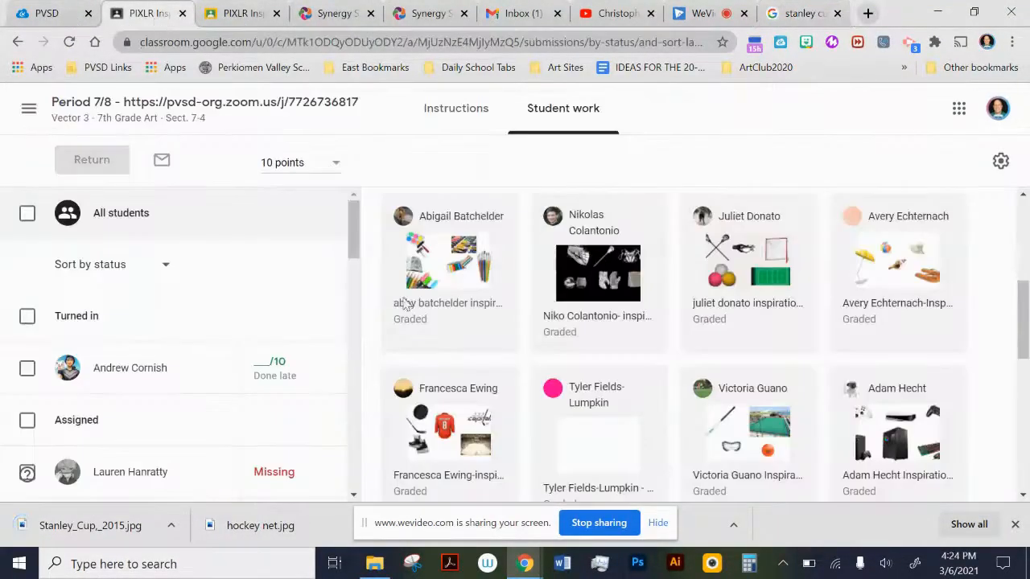
pyautogui.click(209, 12)
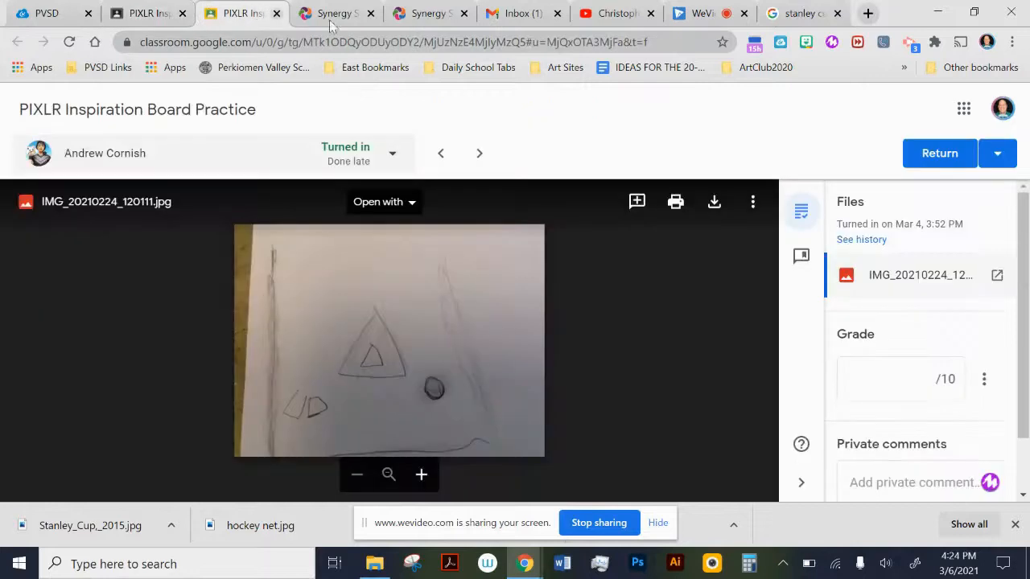
pyautogui.click(62, 14)
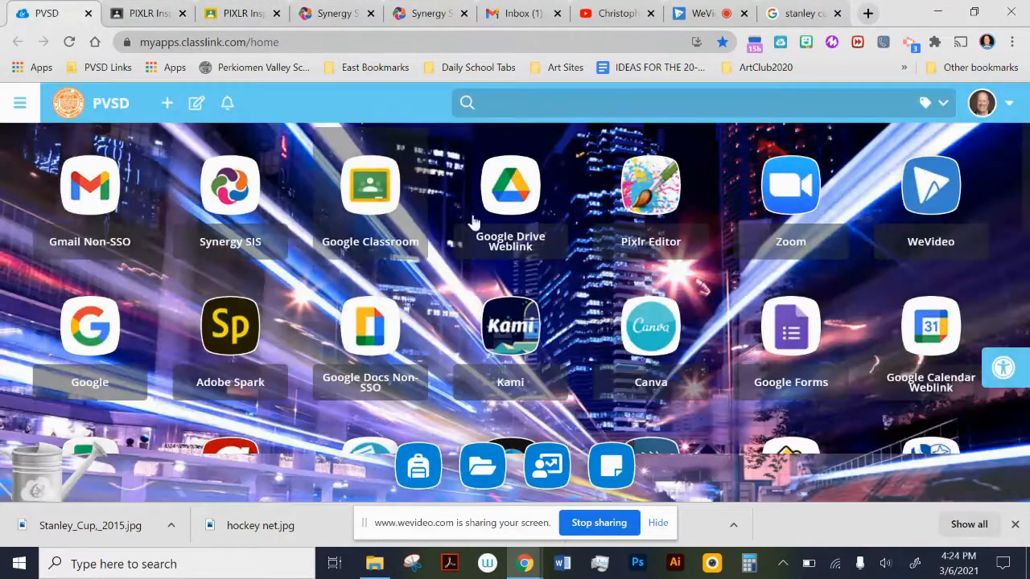
pyautogui.click(648, 193)
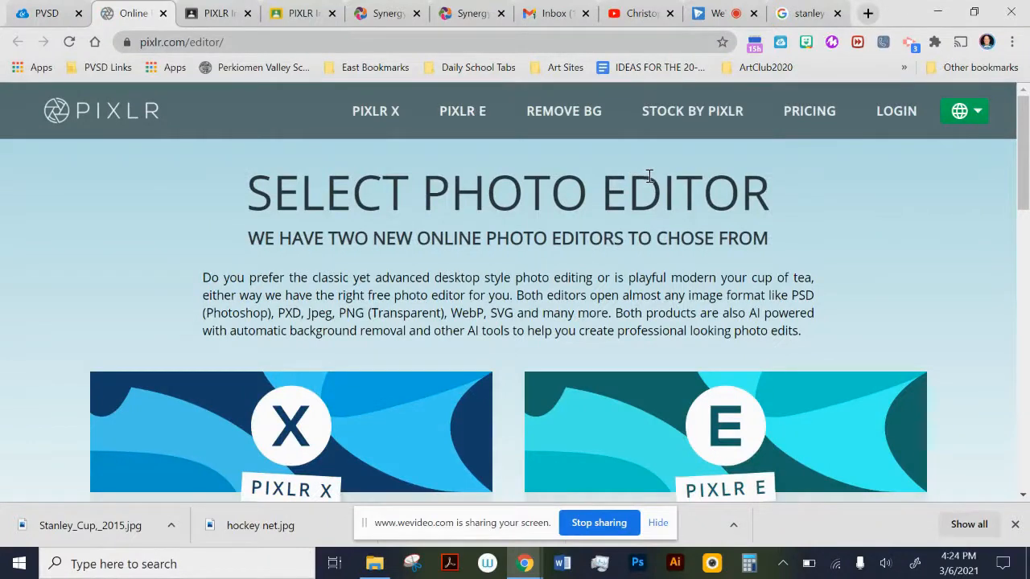
pyautogui.scroll(-6, 435, 222)
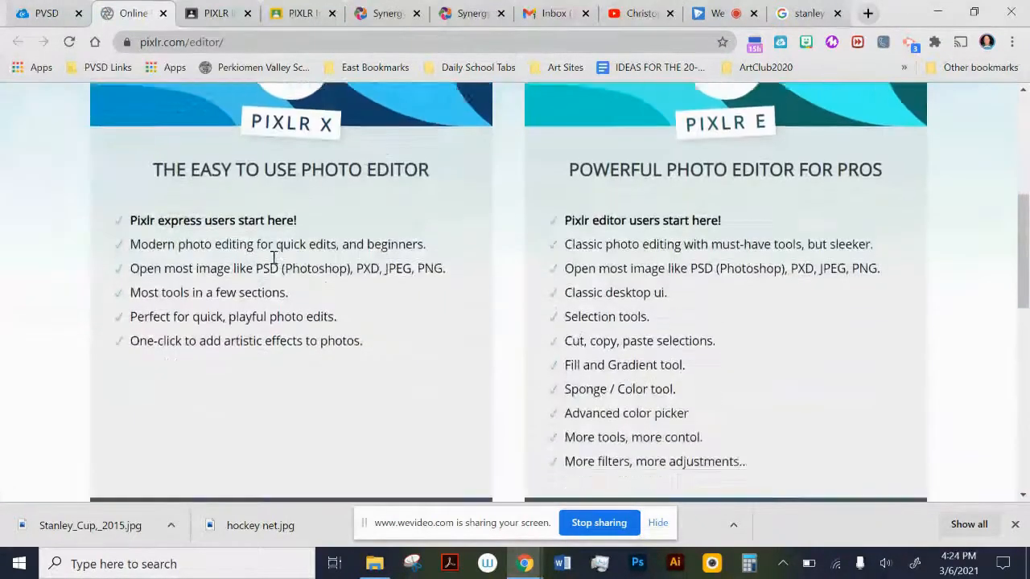
# - Open PIXLR X and create a new 1920 x 1080 canvas with a custom light red background
pyautogui.click(291, 397)
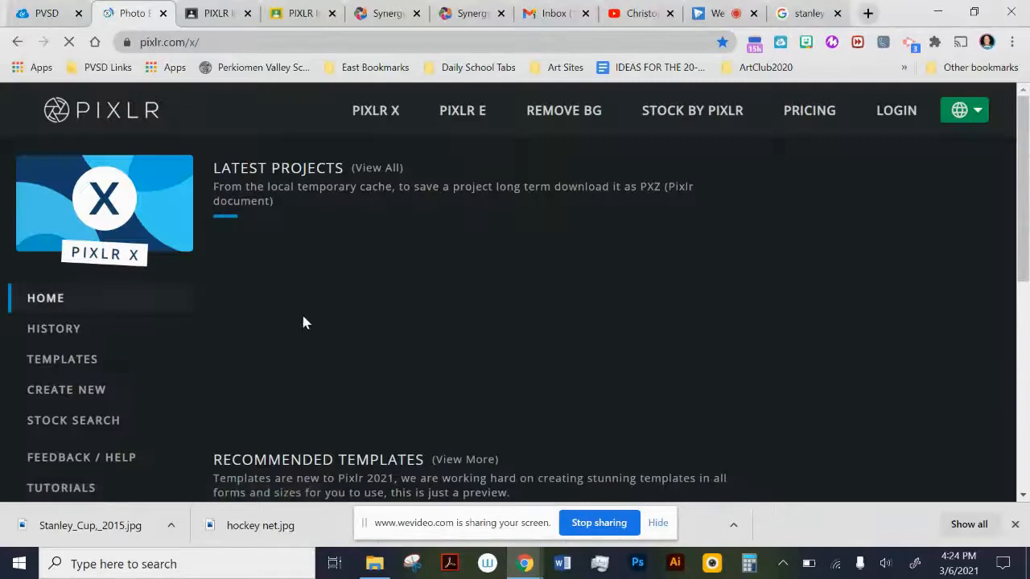
pyautogui.scroll(-1, 80, 334)
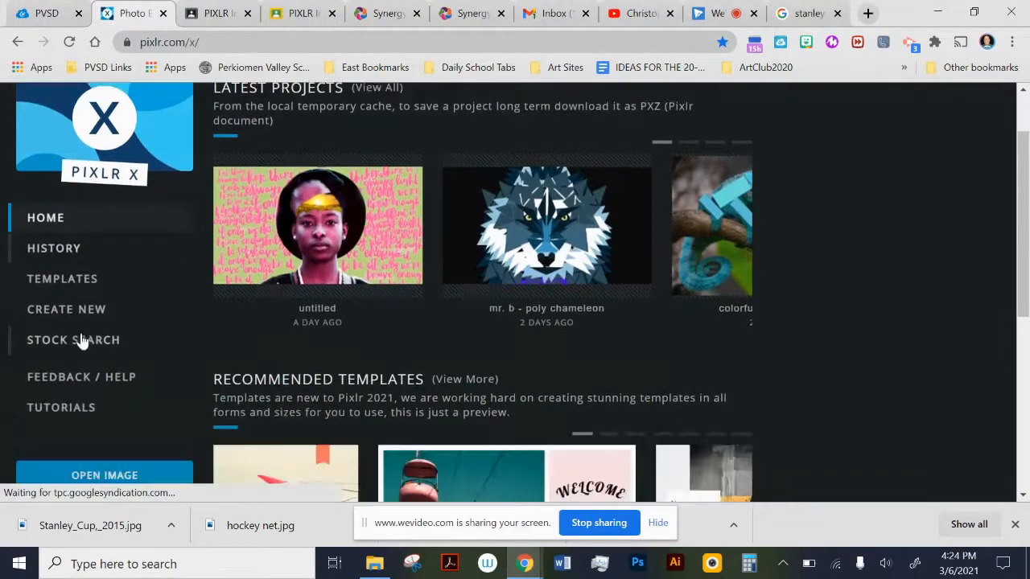
pyautogui.click(62, 314)
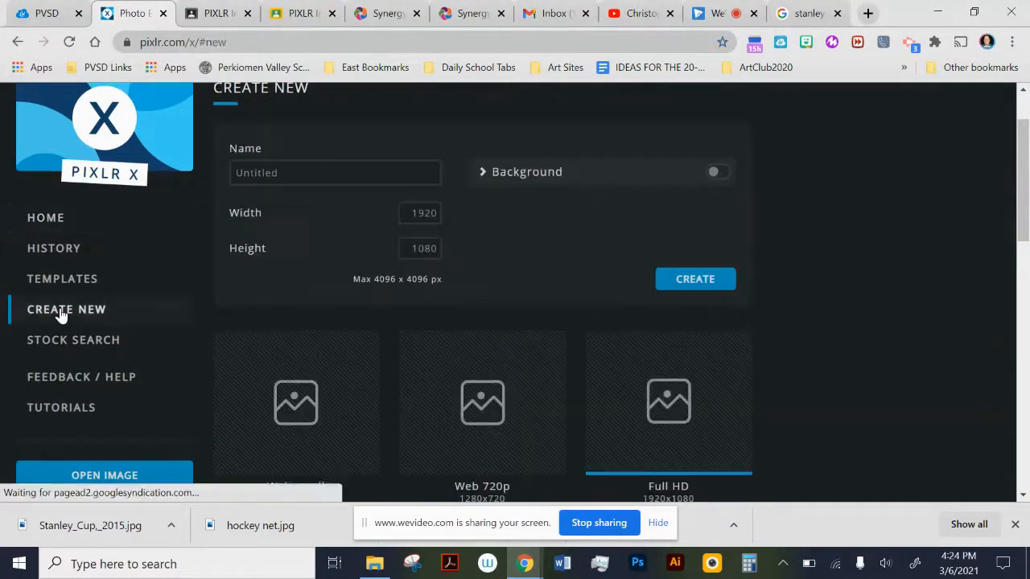
pyautogui.click(717, 175)
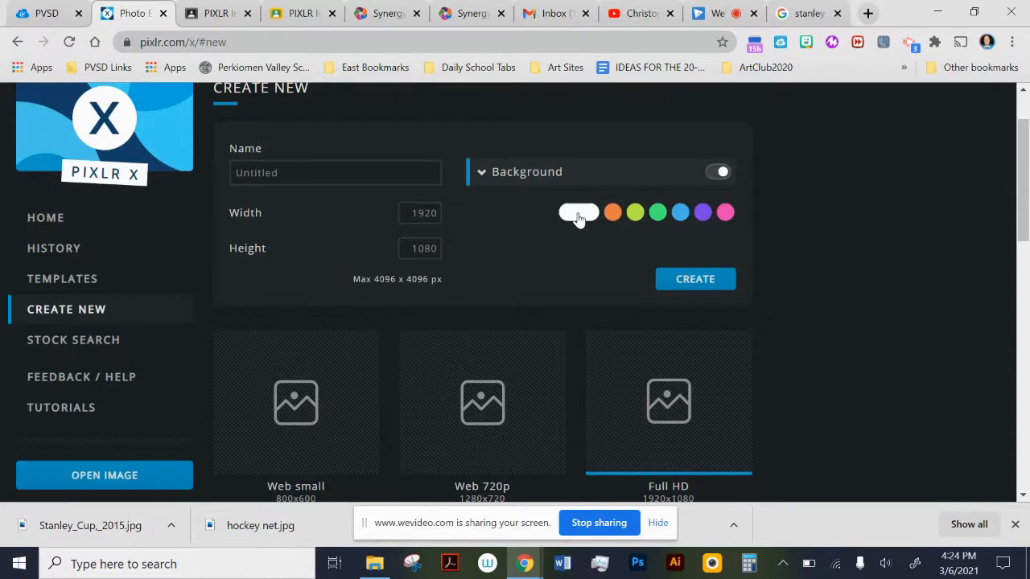
pyautogui.click(579, 214)
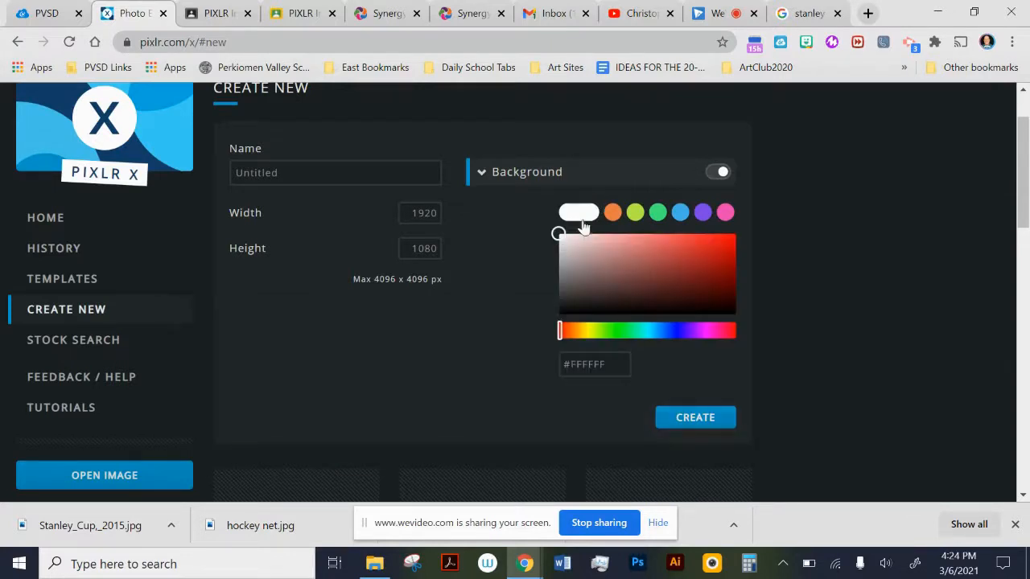
pyautogui.click(674, 240)
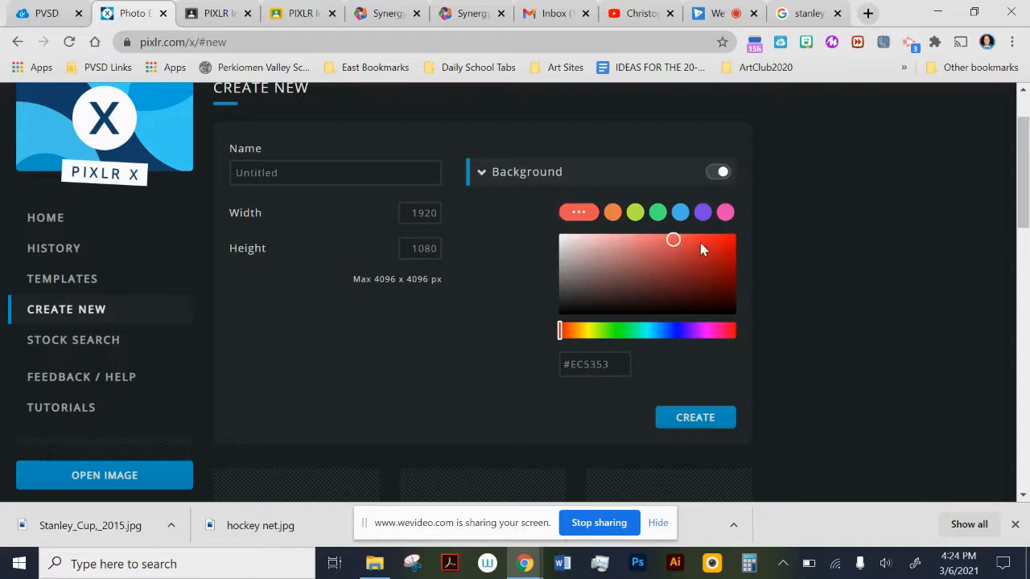
pyautogui.click(695, 419)
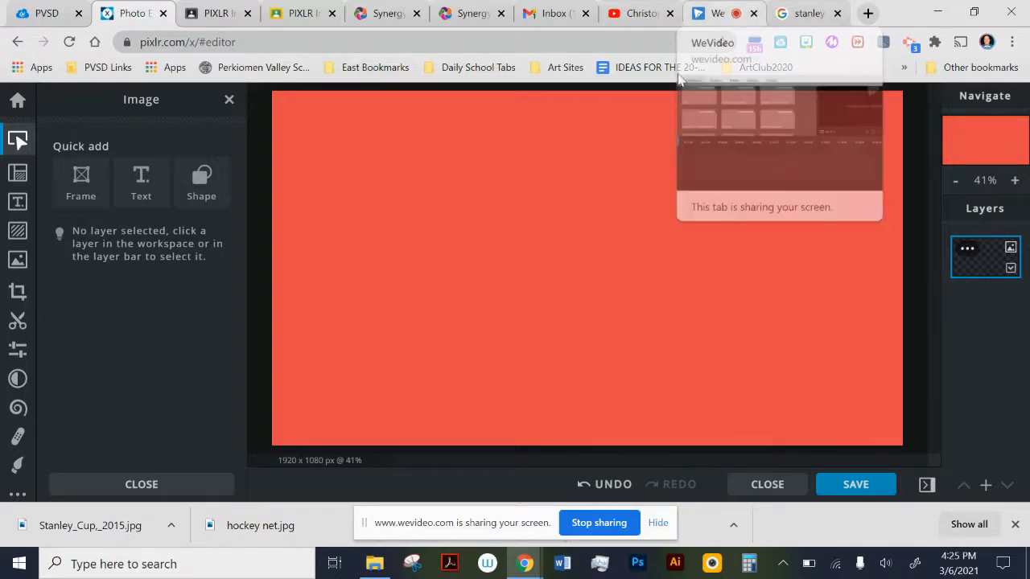
# - Start adding an image from the computer and browse to My Drive > #8th Grade Art > Creation
pyautogui.click(18, 260)
pyautogui.click(115, 201)
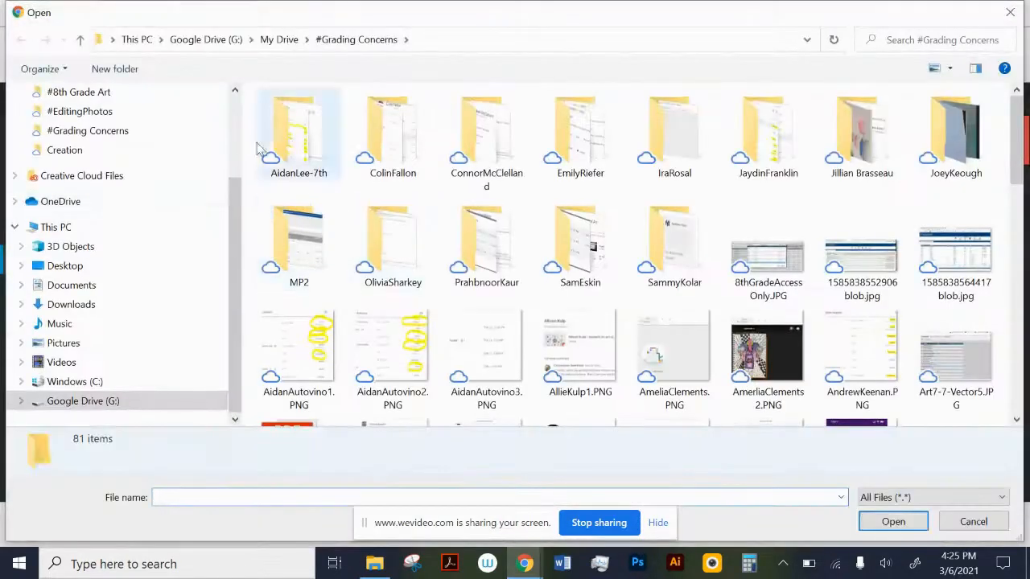
pyautogui.click(280, 40)
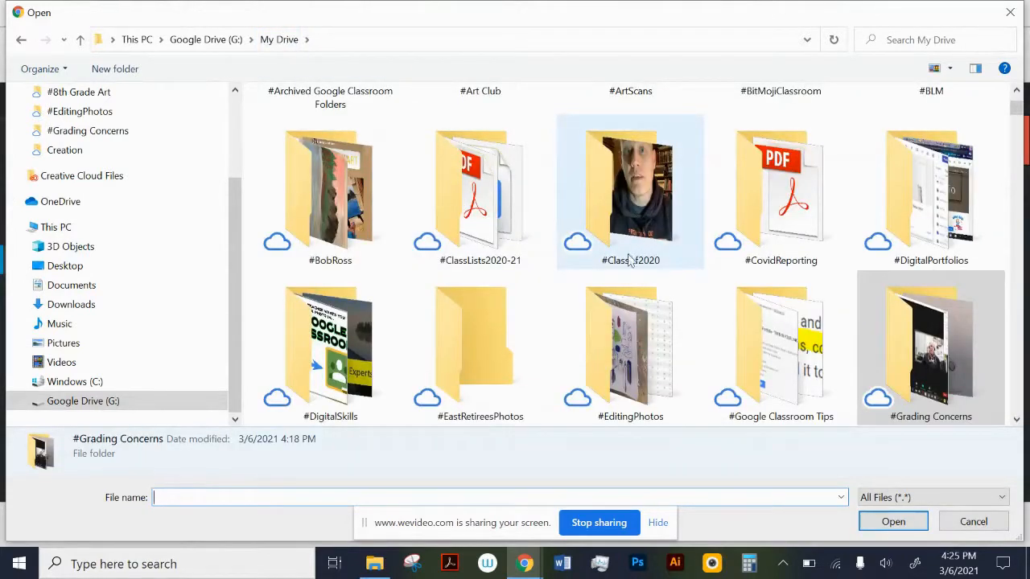
pyautogui.scroll(5, 627, 205)
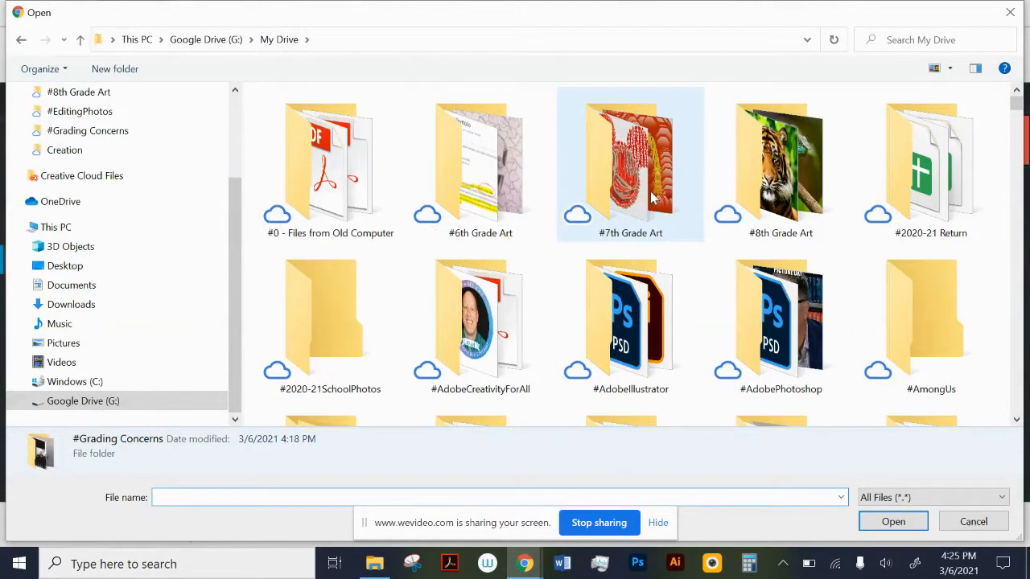
pyautogui.doubleClick(728, 205)
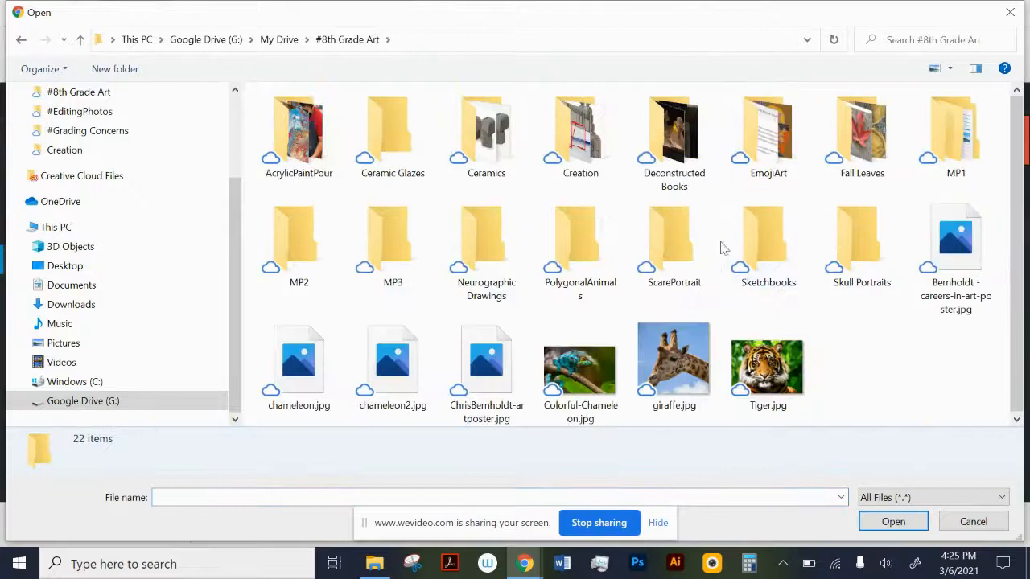
pyautogui.doubleClick(566, 148)
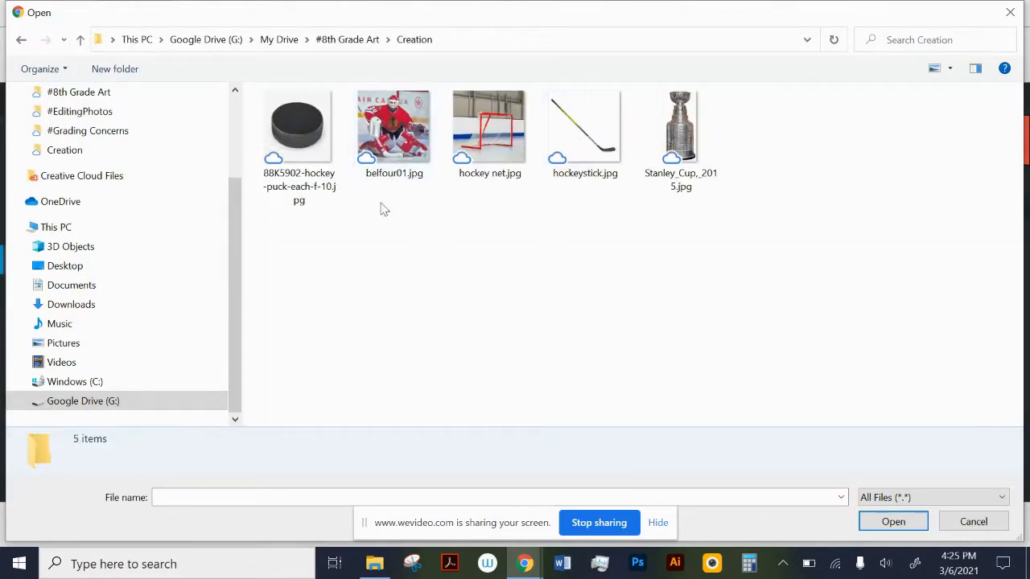
# - Add belfour01.jpg to the canvas and move it toward the upper-left area
pyautogui.click(316, 141)
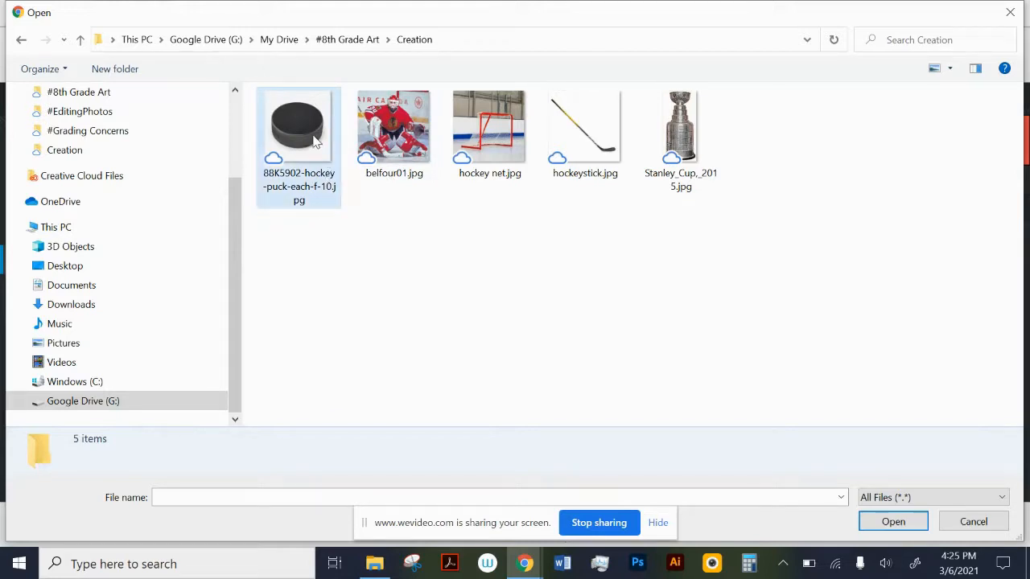
pyautogui.click(385, 149)
pyautogui.click(291, 149)
pyautogui.click(406, 155)
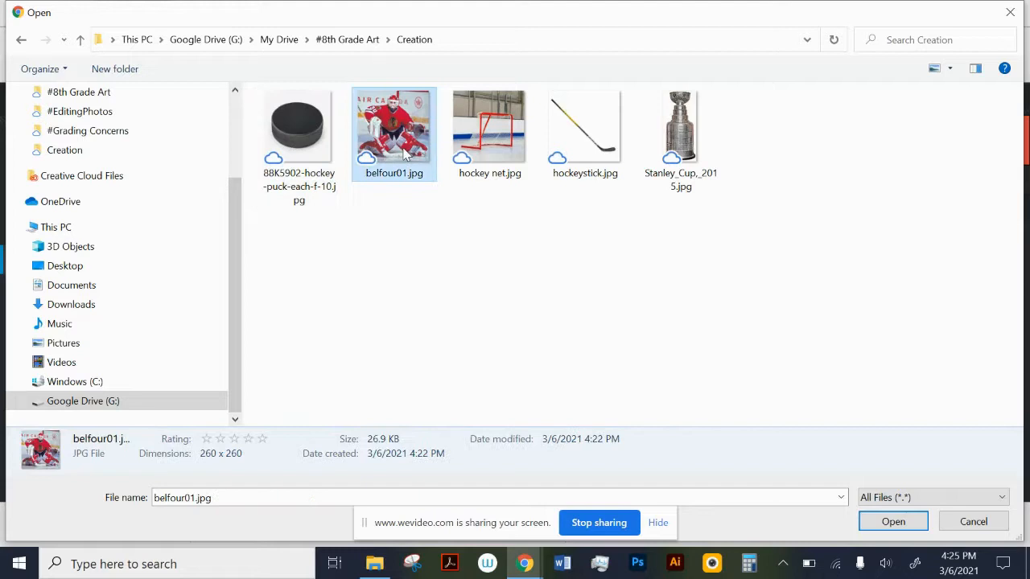
pyautogui.doubleClick(405, 152)
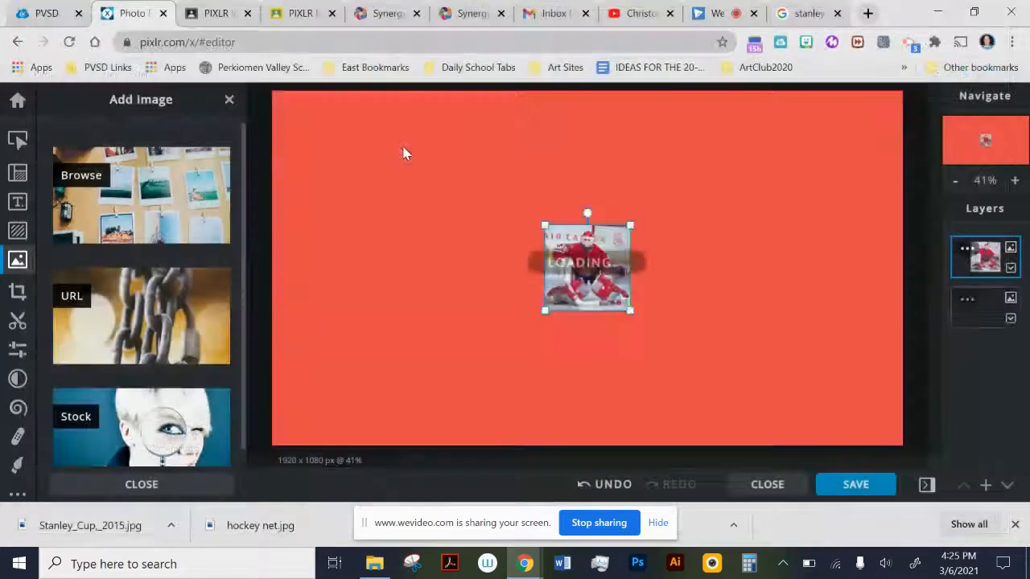
pyautogui.moveTo(585, 262); pyautogui.dragTo(381, 208)
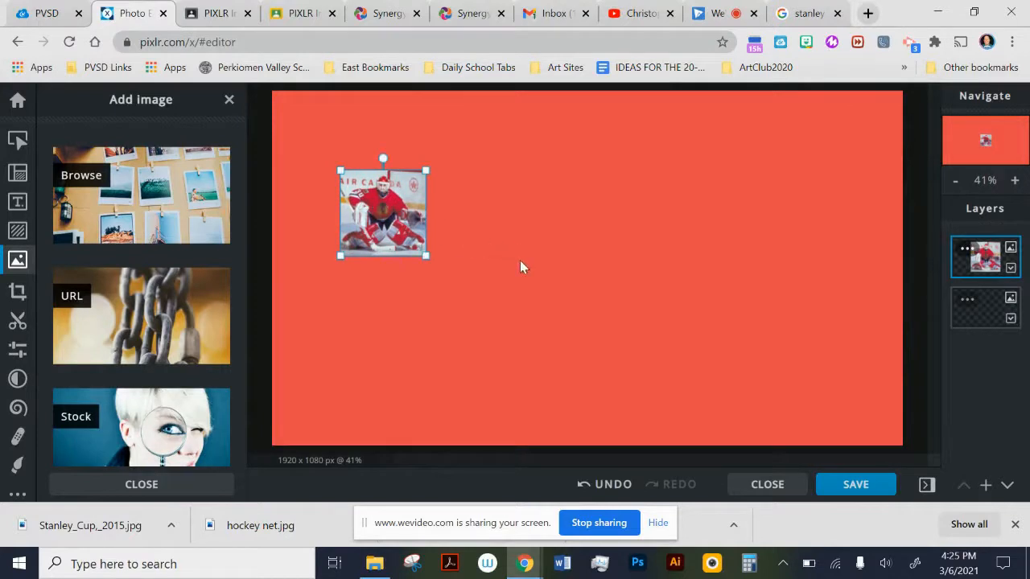
# - Add hockey net.jpg from the Creation folder and place it to the right of the goalie image
pyautogui.click(125, 212)
pyautogui.click(490, 138)
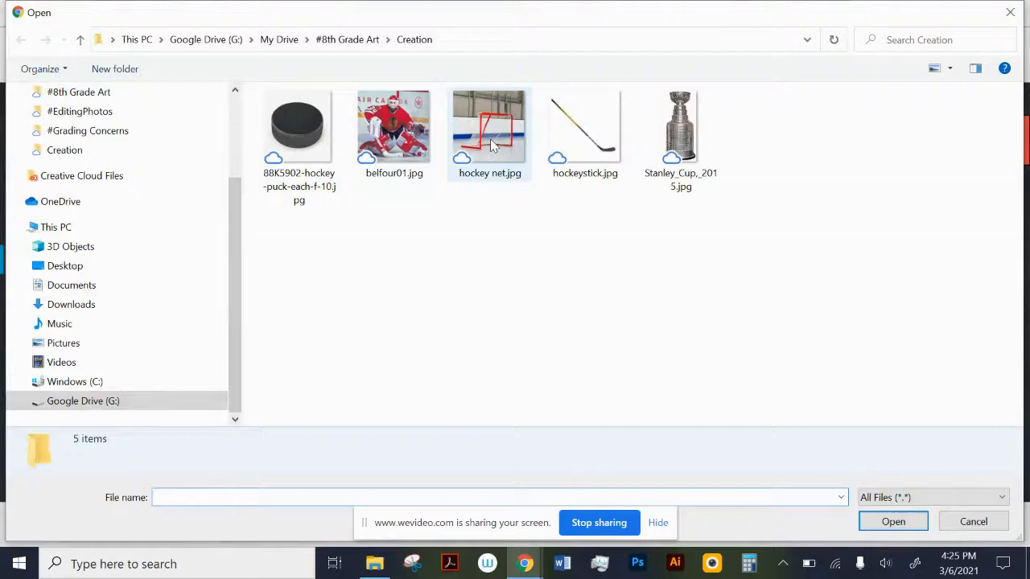
pyautogui.doubleClick(489, 138)
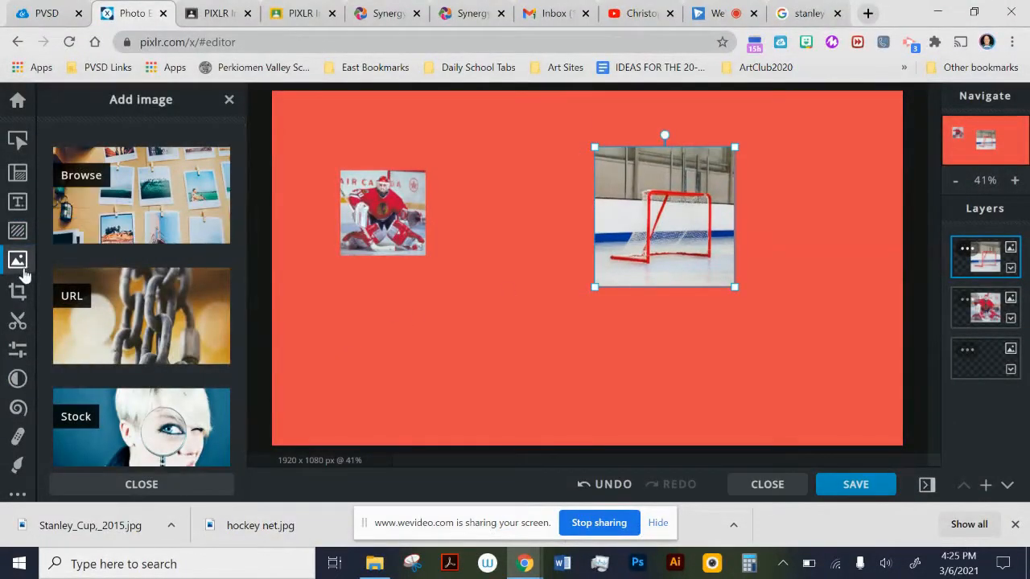
# - Add Stanley_Cup,_2015.jpg from the Creation folder to the canvas
pyautogui.click(20, 262)
pyautogui.click(19, 261)
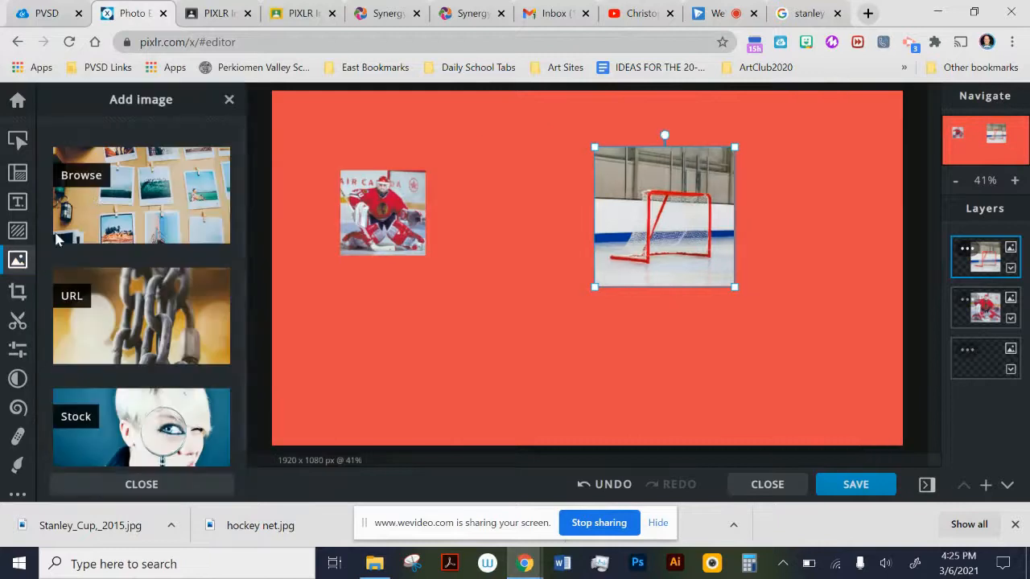
pyautogui.click(95, 202)
pyautogui.doubleClick(666, 169)
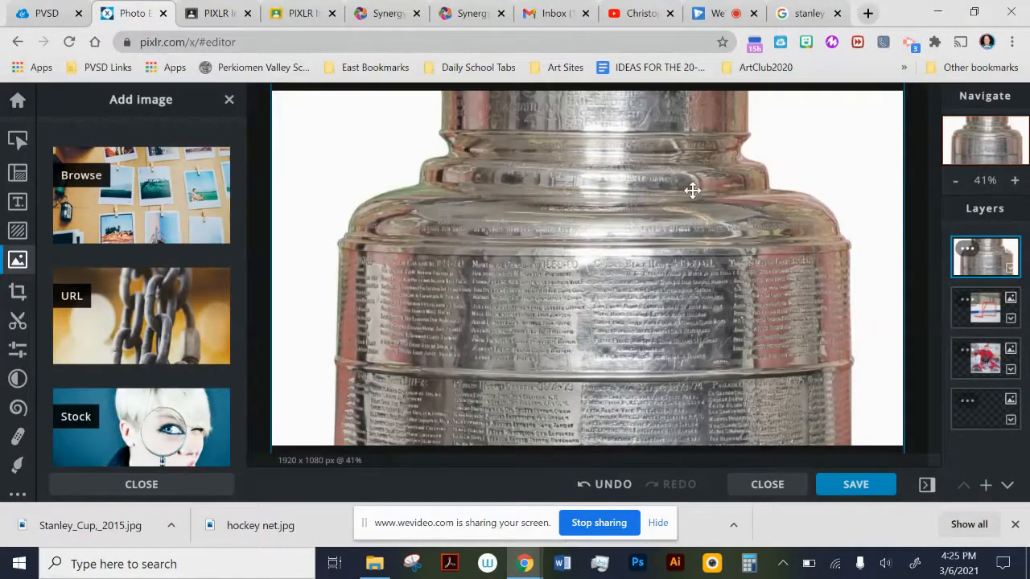
# - Scale down the oversized Stanley Cup image until it nearly fits the canvas height and place it along the canvas's right edge
pyautogui.moveTo(692, 189); pyautogui.dragTo(629, 292)
pyautogui.moveTo(754, 167); pyautogui.dragTo(698, 196)
pyautogui.moveTo(510, 395); pyautogui.dragTo(586, 199)
pyautogui.moveTo(769, 93); pyautogui.dragTo(648, 354)
pyautogui.moveTo(487, 377); pyautogui.dragTo(622, 144)
pyautogui.moveTo(733, 151); pyautogui.dragTo(625, 389)
pyautogui.moveTo(491, 407); pyautogui.dragTo(524, 142)
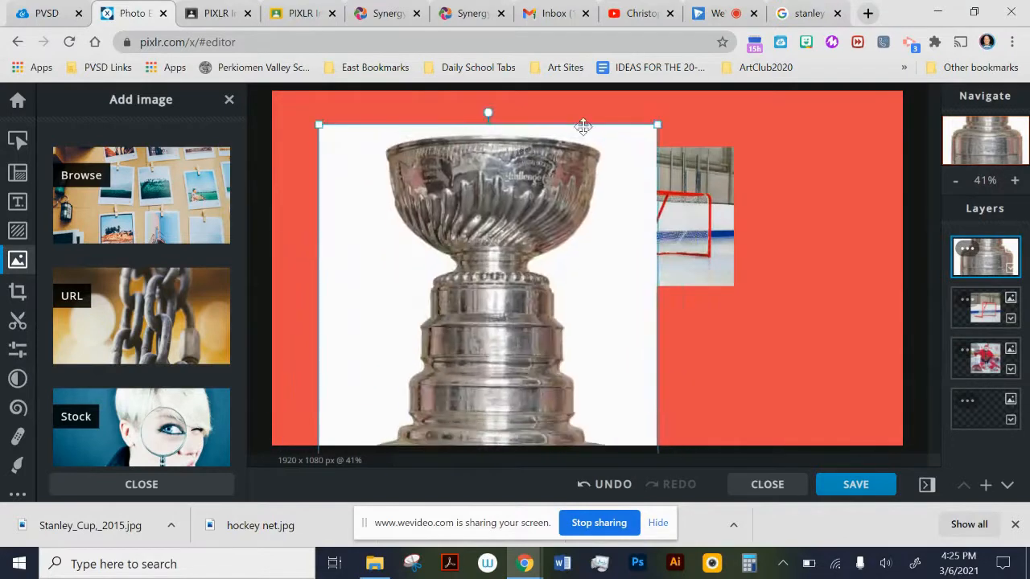
pyautogui.moveTo(657, 125); pyautogui.dragTo(568, 211)
pyautogui.moveTo(470, 398); pyautogui.dragTo(603, 214)
pyautogui.moveTo(711, 128); pyautogui.dragTo(624, 233)
pyautogui.moveTo(571, 359); pyautogui.dragTo(828, 181)
# - Move the hockey net image to the canvas's top edge and the goalie image closer to the upper-left corner
pyautogui.moveTo(649, 196); pyautogui.dragTo(492, 140)
pyautogui.click(345, 201)
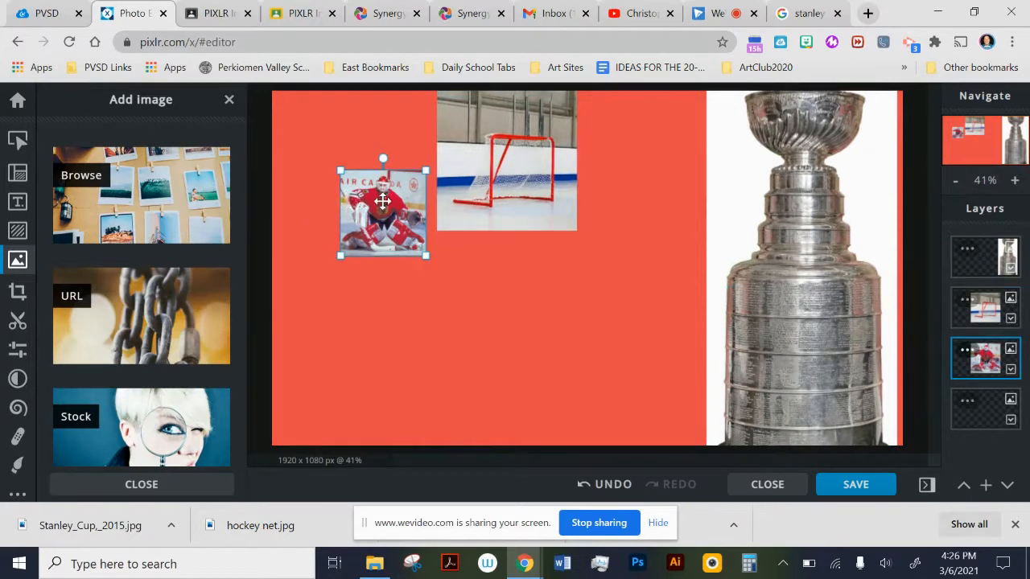
pyautogui.moveTo(379, 200); pyautogui.dragTo(337, 156)
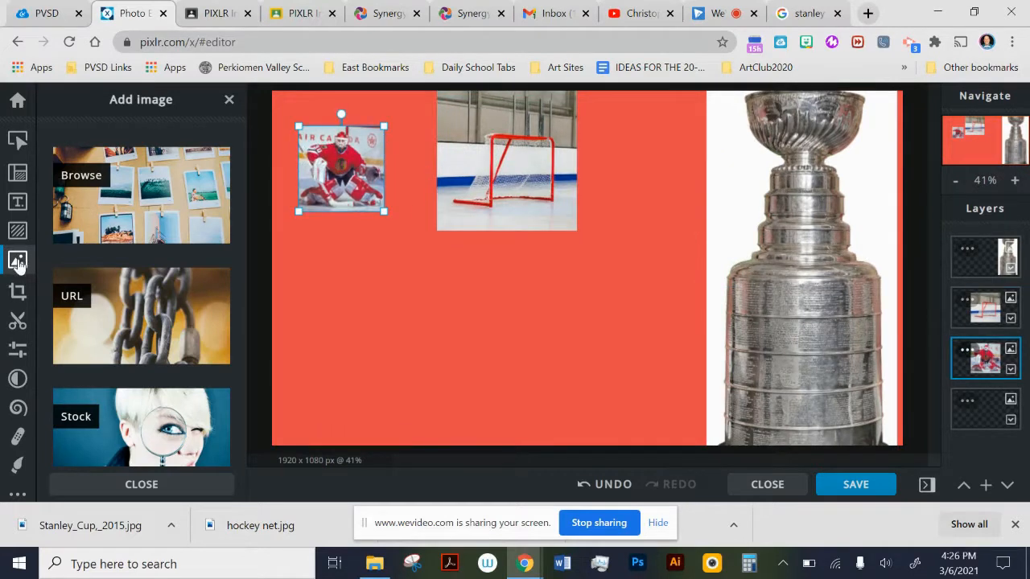
# - Add hockeystick.jpg from the Creation folder, scale it down, and place it below the goalie image
pyautogui.click(117, 209)
pyautogui.doubleClick(599, 175)
pyautogui.moveTo(630, 210); pyautogui.dragTo(467, 257)
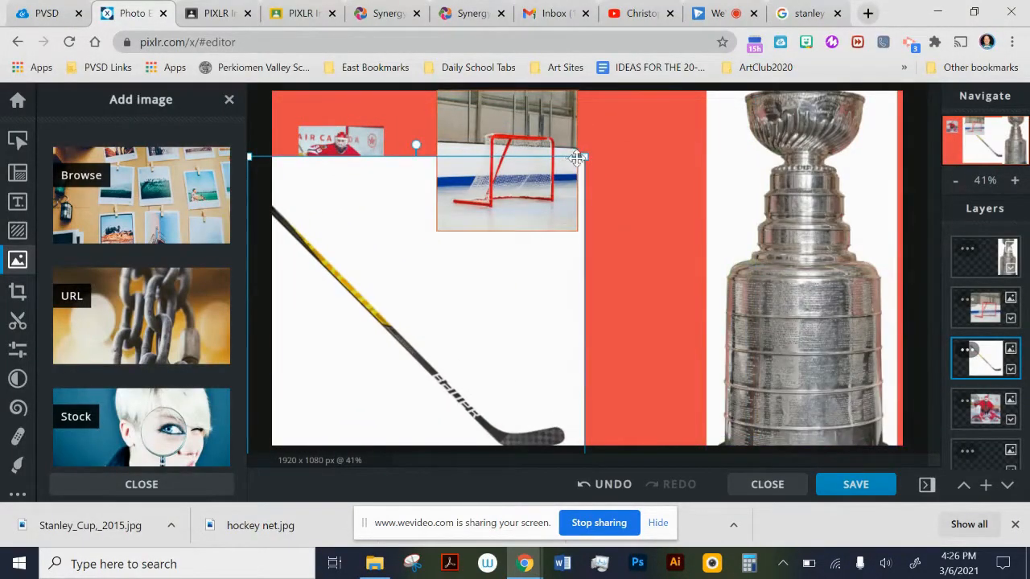
pyautogui.moveTo(579, 157); pyautogui.dragTo(452, 288)
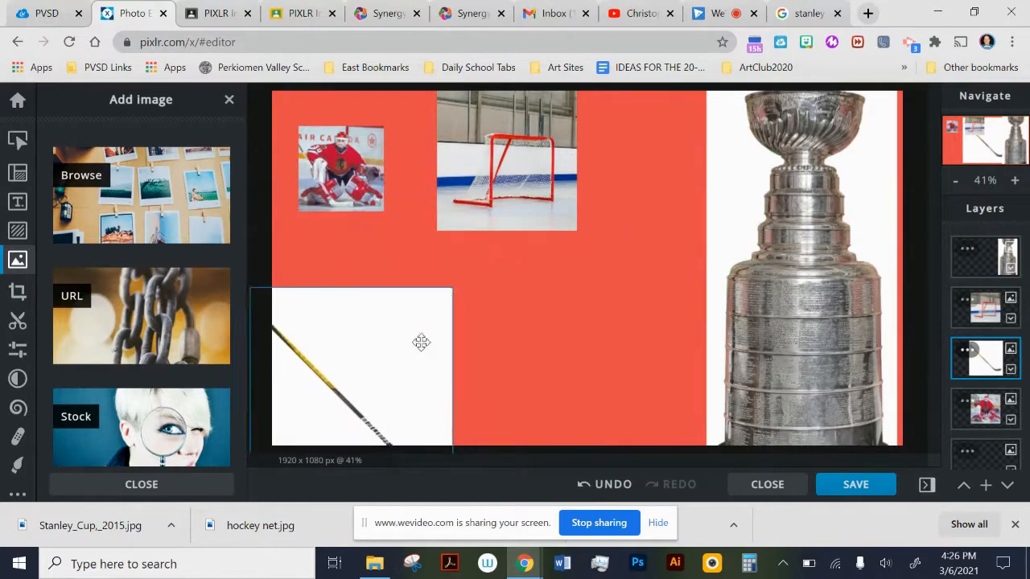
pyautogui.moveTo(421, 342); pyautogui.dragTo(448, 287)
# - Add 88K5902-hockey-puck-each-f-10.jpg from the Creation folder and scale it down toward the canvas's lower area
pyautogui.click(121, 192)
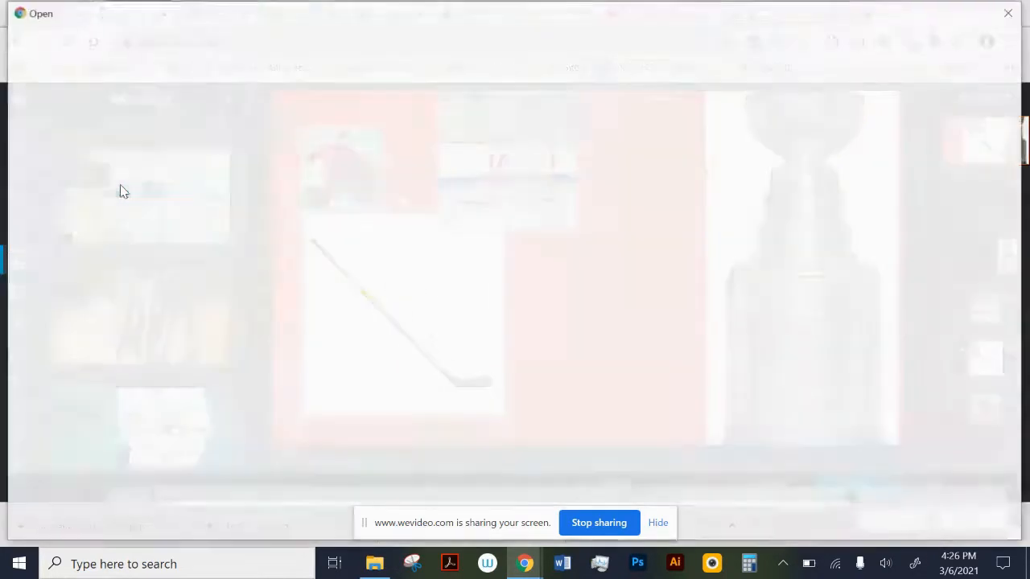
pyautogui.doubleClick(323, 130)
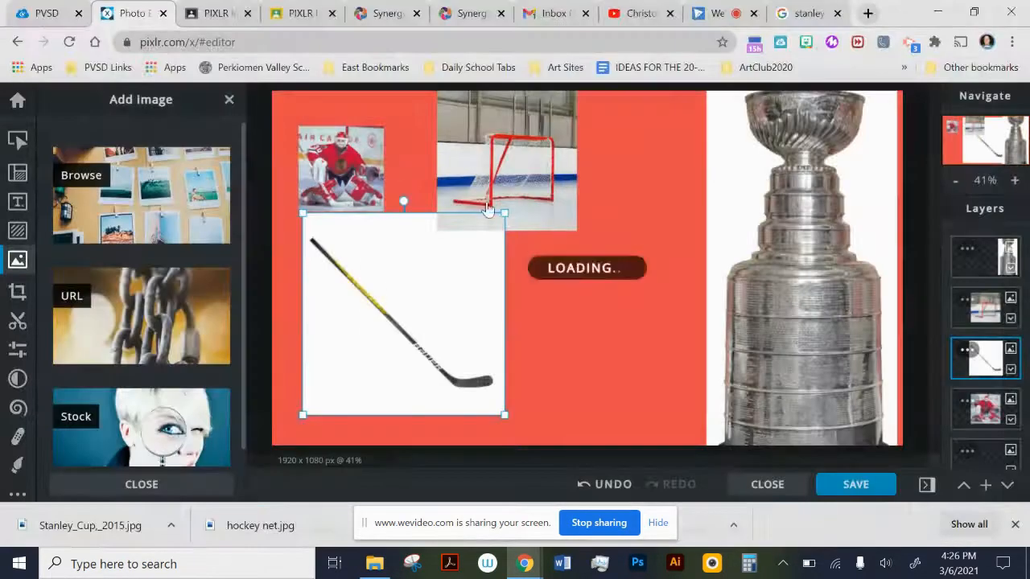
pyautogui.moveTo(670, 163); pyautogui.dragTo(553, 297)
pyautogui.moveTo(667, 193); pyautogui.dragTo(563, 324)
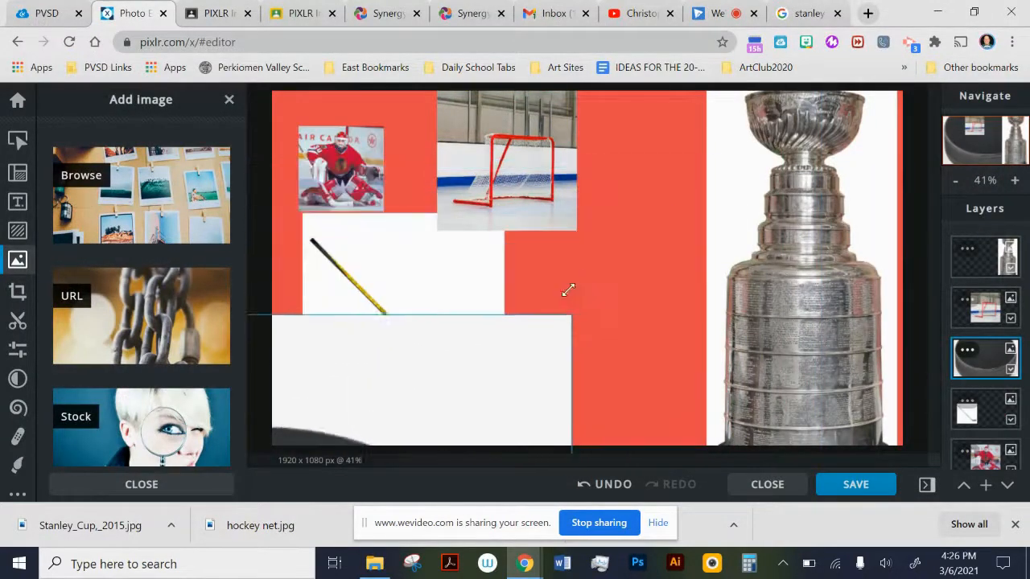
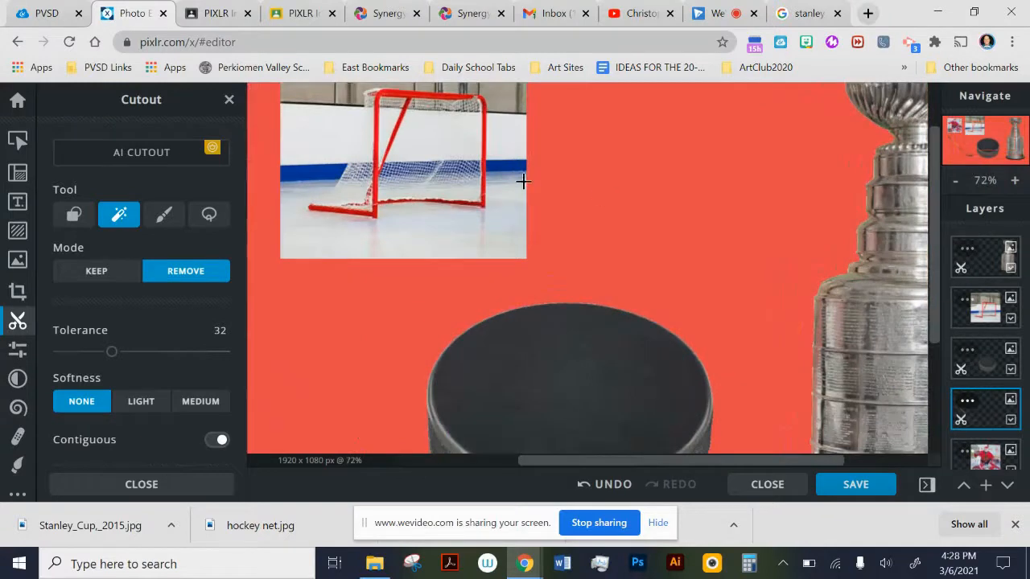
# - Select the hockey net layer and erase the background along the net's left side with the 50px Draw Cutout brush in Remove mode
pyautogui.press('space')
pyautogui.moveTo(536, 185); pyautogui.dragTo(670, 338)
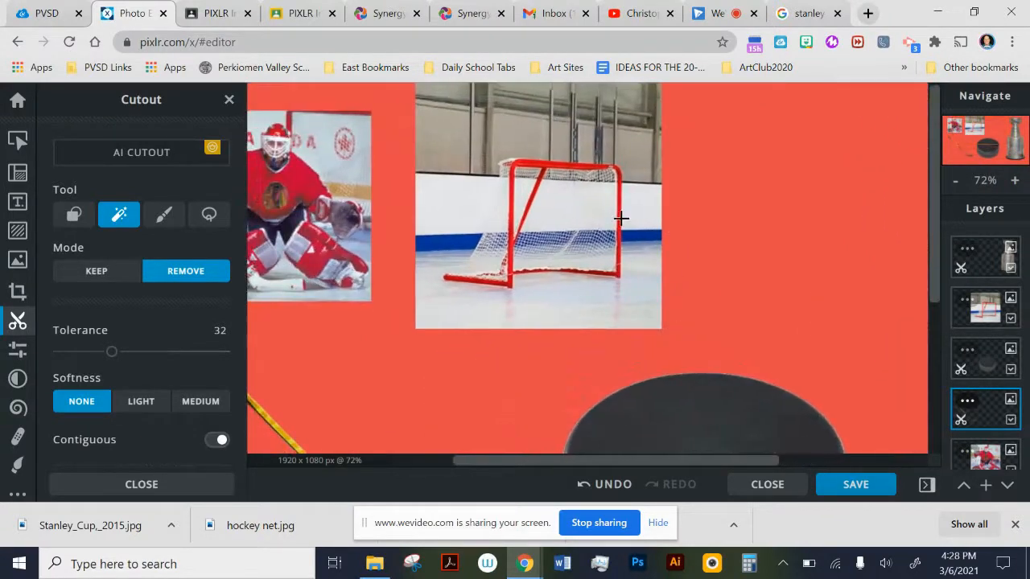
pyautogui.scroll(3, 620, 217)
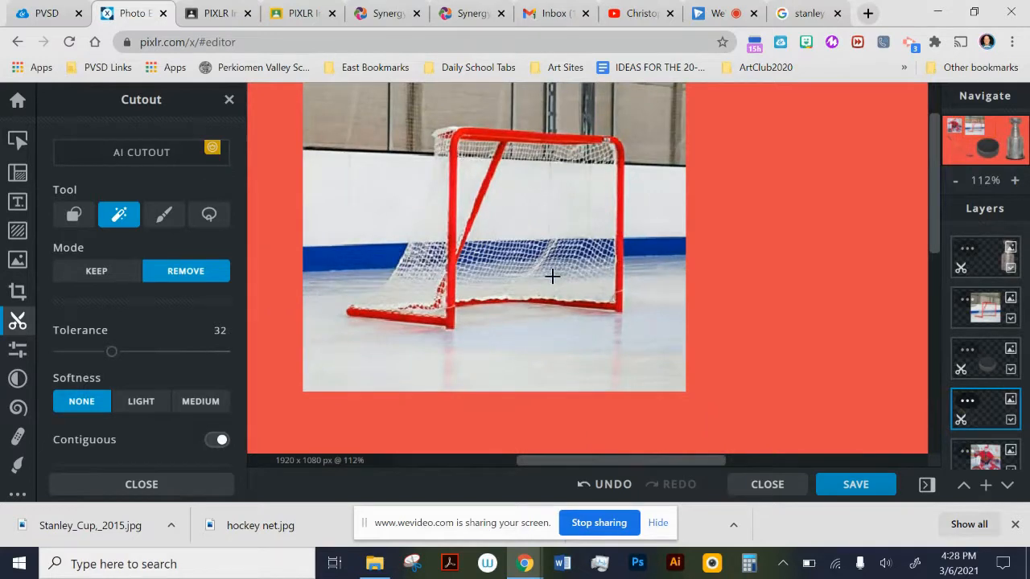
pyautogui.hscroll(-3, 551, 276)
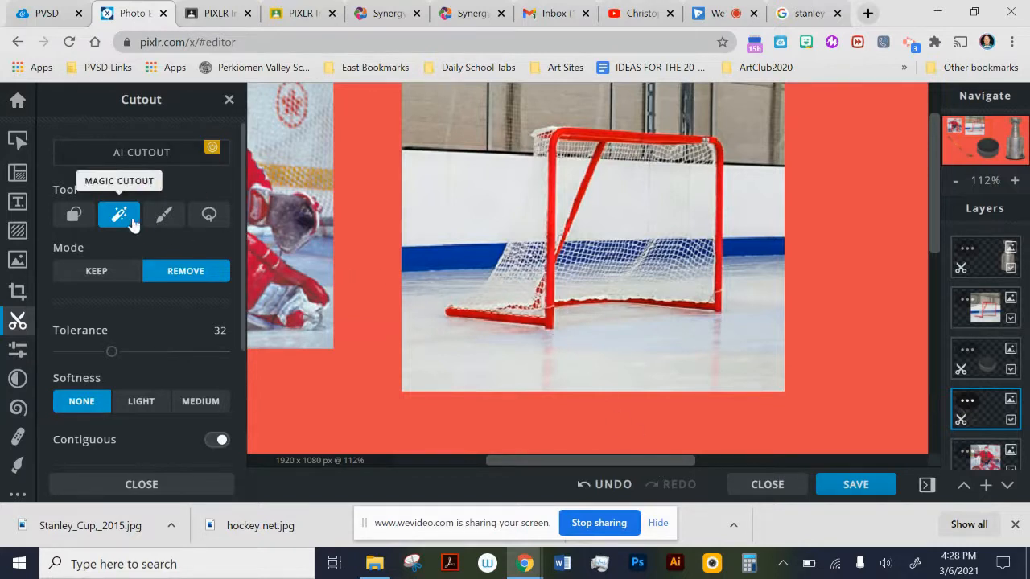
pyautogui.click(164, 217)
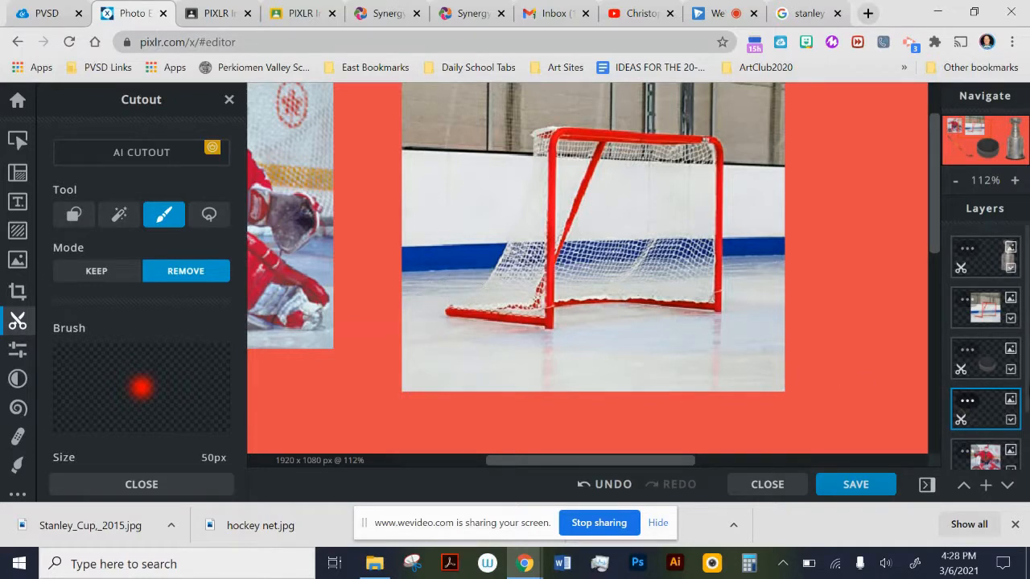
pyautogui.click(988, 315)
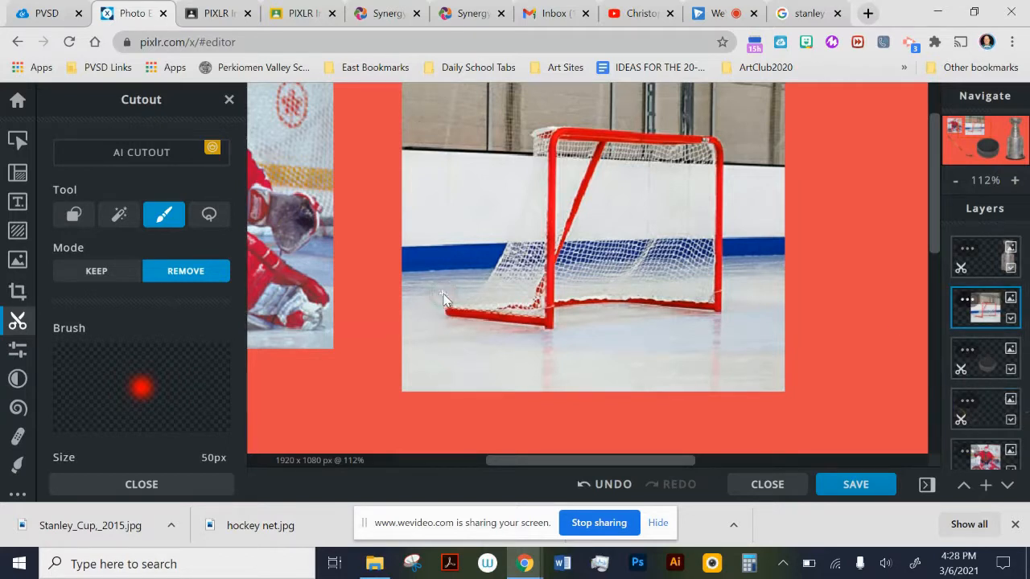
pyautogui.moveTo(460, 288)
pyautogui.mouseDown()
pyautogui.moveTo(488, 247)
pyautogui.moveTo(457, 284)
pyautogui.moveTo(492, 242)
pyautogui.mouseUp()
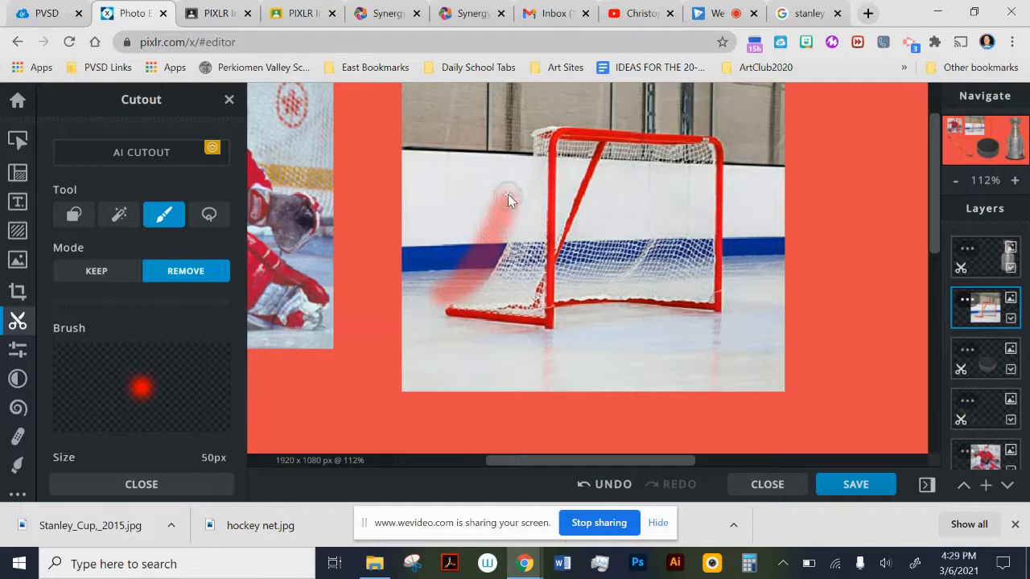
pyautogui.moveTo(519, 146); pyautogui.dragTo(518, 131)
pyautogui.moveTo(508, 178)
pyautogui.mouseDown()
pyautogui.moveTo(508, 217)
pyautogui.moveTo(479, 248)
pyautogui.moveTo(440, 240)
pyautogui.moveTo(449, 198)
pyautogui.moveTo(496, 165)
pyautogui.moveTo(447, 264)
pyautogui.moveTo(466, 205)
pyautogui.mouseUp()
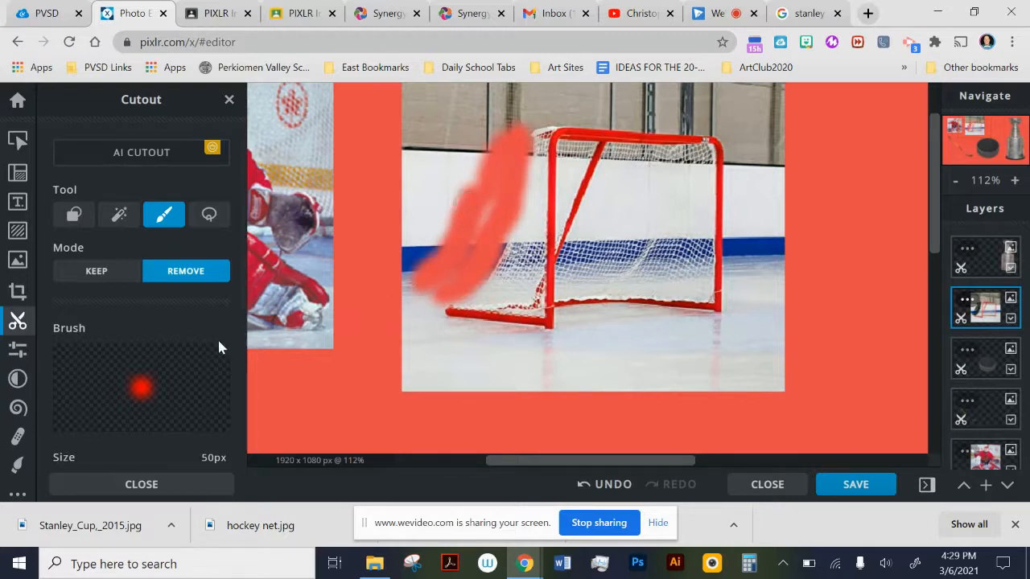
# - Set the cutout brush softness to 0% and erase more background to the left of the net and below its rear base
pyautogui.scroll(-2, 140, 325)
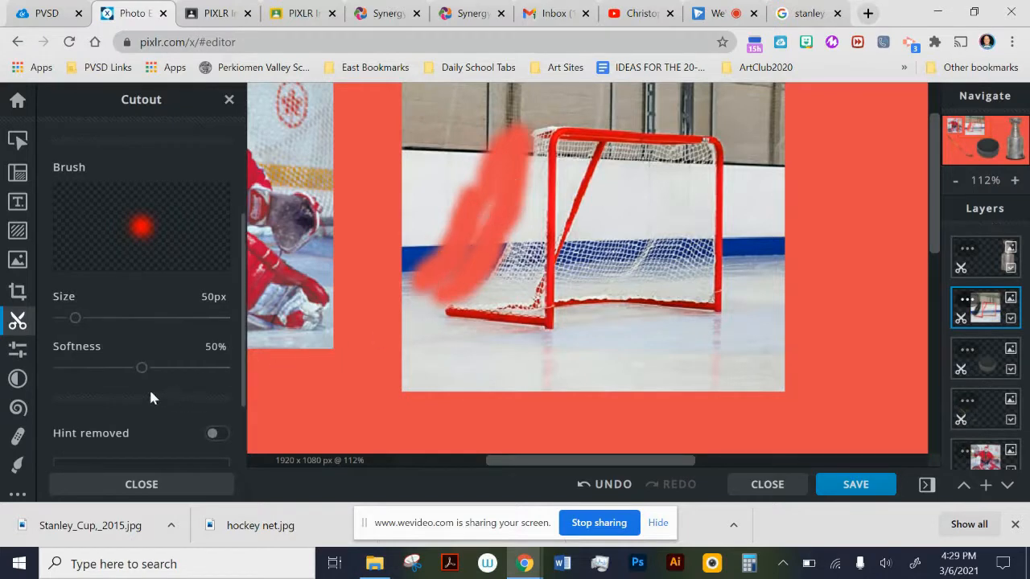
pyautogui.moveTo(142, 370); pyautogui.dragTo(58, 370)
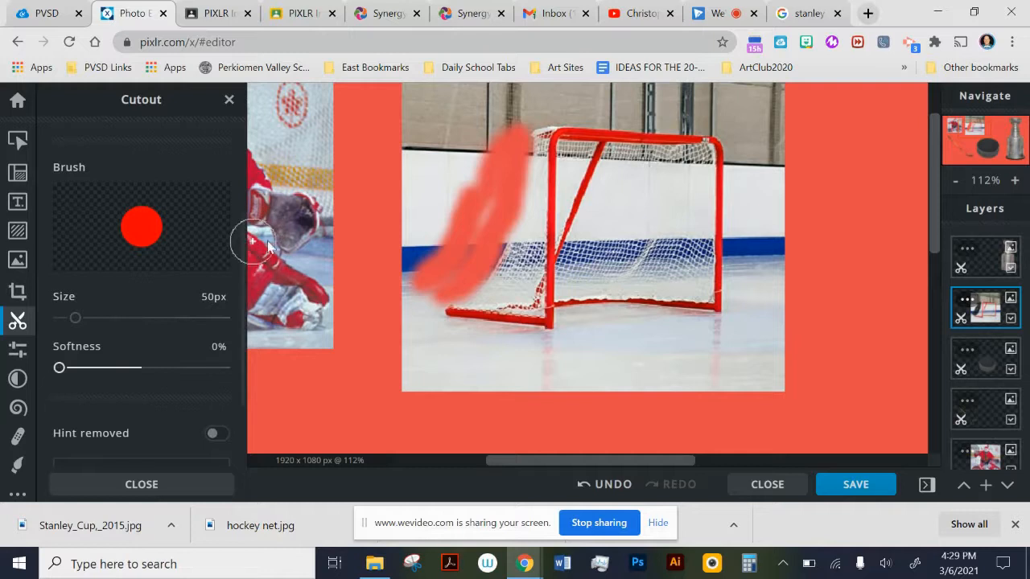
pyautogui.moveTo(425, 235); pyautogui.dragTo(404, 329)
pyautogui.moveTo(424, 286)
pyautogui.mouseDown()
pyautogui.moveTo(415, 309)
pyautogui.moveTo(428, 371)
pyautogui.moveTo(517, 375)
pyautogui.moveTo(485, 356)
pyautogui.moveTo(414, 349)
pyautogui.moveTo(420, 333)
pyautogui.moveTo(441, 333)
pyautogui.moveTo(559, 356)
pyautogui.moveTo(531, 392)
pyautogui.mouseUp()
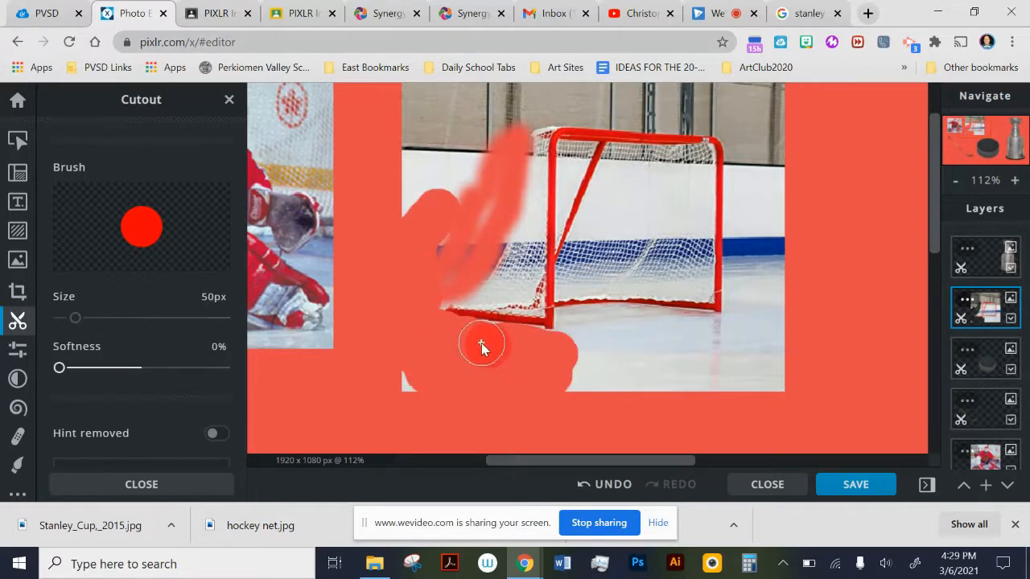
pyautogui.click(503, 343)
pyautogui.moveTo(476, 259)
pyautogui.mouseDown()
pyautogui.moveTo(485, 214)
pyautogui.moveTo(526, 93)
pyautogui.moveTo(493, 114)
pyautogui.moveTo(431, 245)
pyautogui.moveTo(437, 186)
pyautogui.mouseUp()
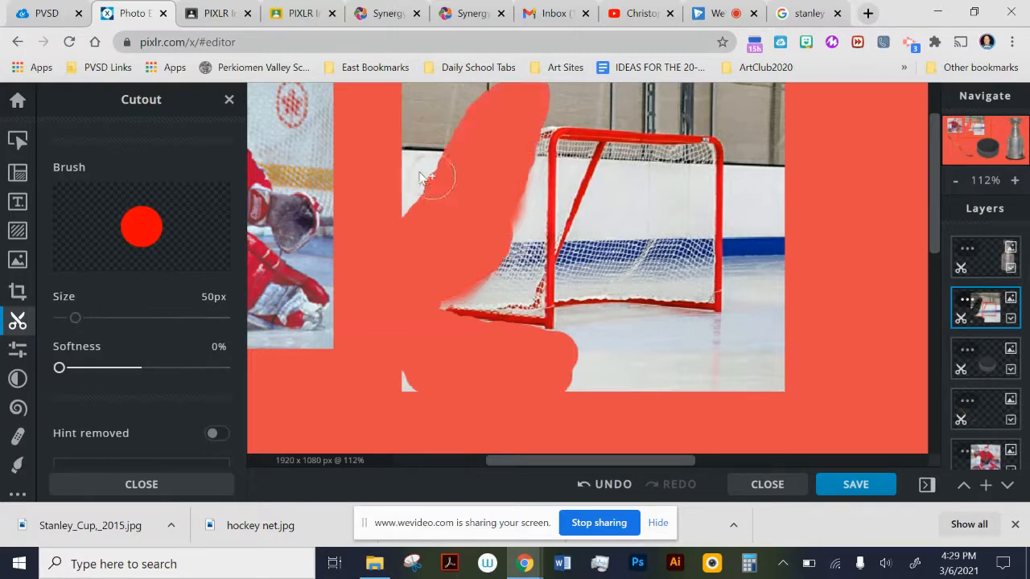
# - Erase the ice beneath the net and the lower background beyond its right post
pyautogui.moveTo(402, 382)
pyautogui.mouseDown()
pyautogui.moveTo(434, 401)
pyautogui.moveTo(590, 388)
pyautogui.moveTo(594, 376)
pyautogui.moveTo(560, 341)
pyautogui.mouseUp()
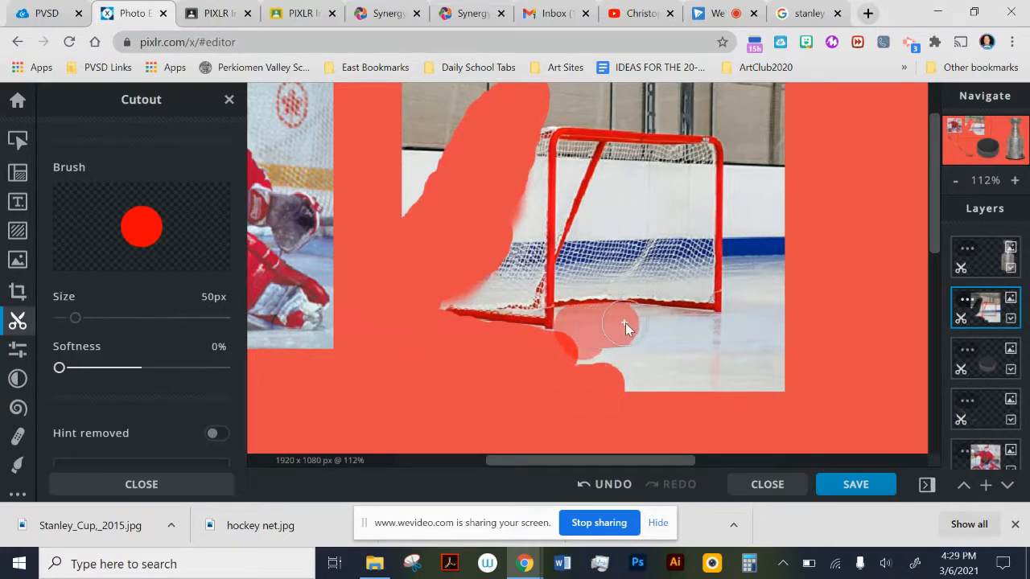
pyautogui.moveTo(674, 347)
pyautogui.mouseDown()
pyautogui.moveTo(558, 360)
pyautogui.moveTo(711, 364)
pyautogui.moveTo(597, 385)
pyautogui.moveTo(825, 375)
pyautogui.moveTo(695, 399)
pyautogui.moveTo(764, 411)
pyautogui.mouseUp()
pyautogui.moveTo(741, 333); pyautogui.dragTo(781, 331)
pyautogui.moveTo(776, 220)
pyautogui.mouseDown()
pyautogui.moveTo(794, 259)
pyautogui.moveTo(733, 251)
pyautogui.moveTo(684, 328)
pyautogui.mouseUp()
# - Erase the background close along the net's right post and across the arena wall above the crossbar
pyautogui.press('space')
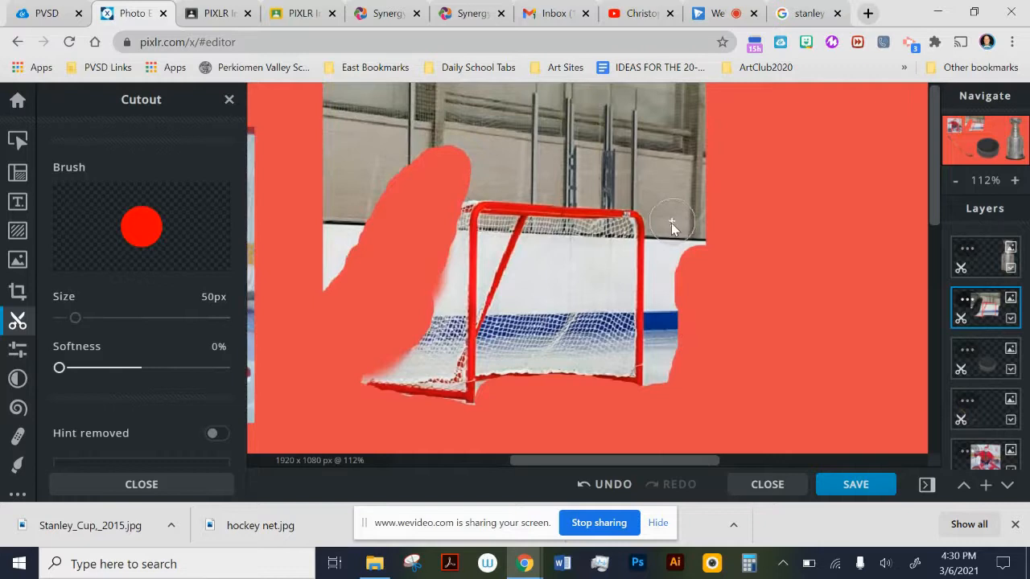
pyautogui.moveTo(663, 271); pyautogui.dragTo(672, 390)
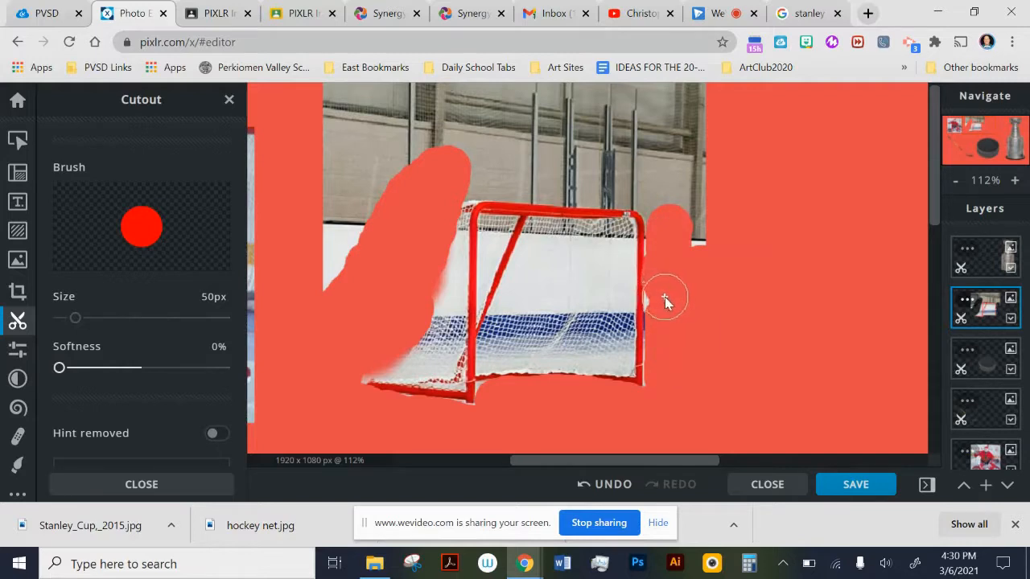
pyautogui.moveTo(680, 273)
pyautogui.mouseDown()
pyautogui.moveTo(682, 103)
pyautogui.moveTo(695, 94)
pyautogui.moveTo(701, 254)
pyautogui.moveTo(673, 159)
pyautogui.moveTo(641, 110)
pyautogui.moveTo(562, 96)
pyautogui.moveTo(711, 80)
pyautogui.moveTo(435, 115)
pyautogui.moveTo(464, 140)
pyautogui.moveTo(664, 141)
pyautogui.moveTo(487, 142)
pyautogui.mouseUp()
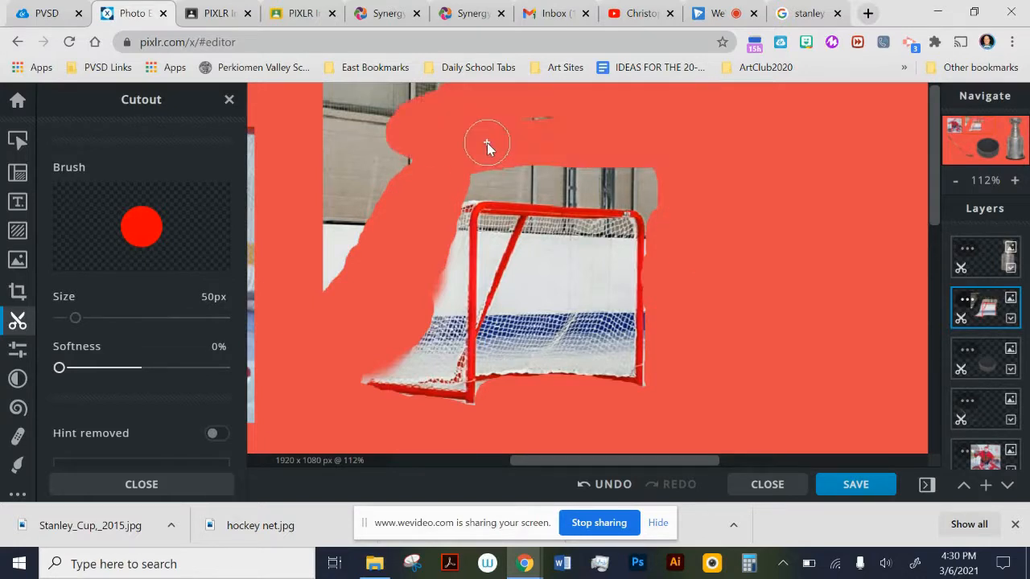
pyautogui.scroll(-3, 680, 180)
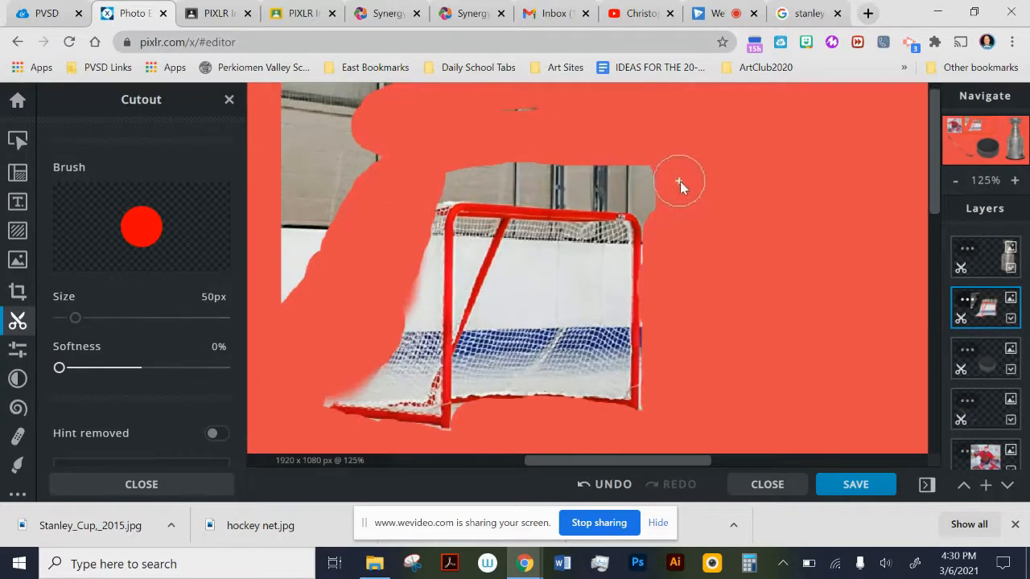
pyautogui.moveTo(612, 108); pyautogui.dragTo(666, 223)
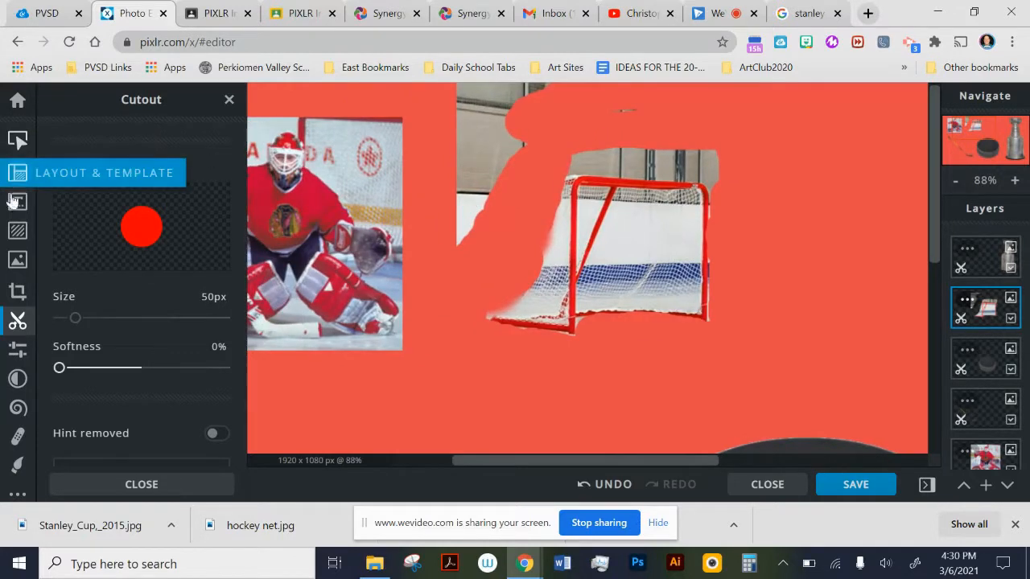
# - Remove the remaining arena wall above and to the left of the net using rectangular Shape Cutouts in Remove mode
pyautogui.click(18, 322)
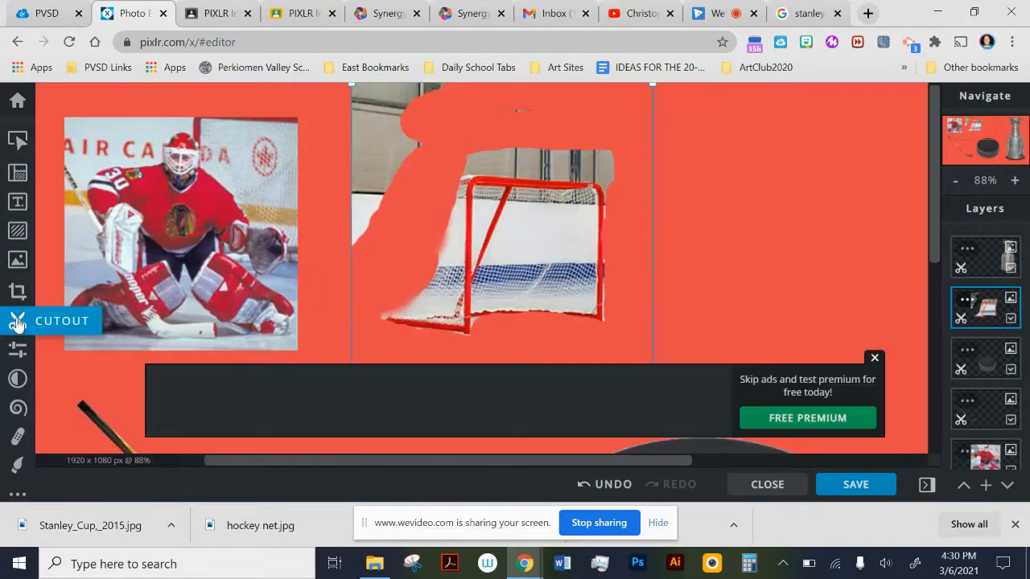
pyautogui.click(17, 322)
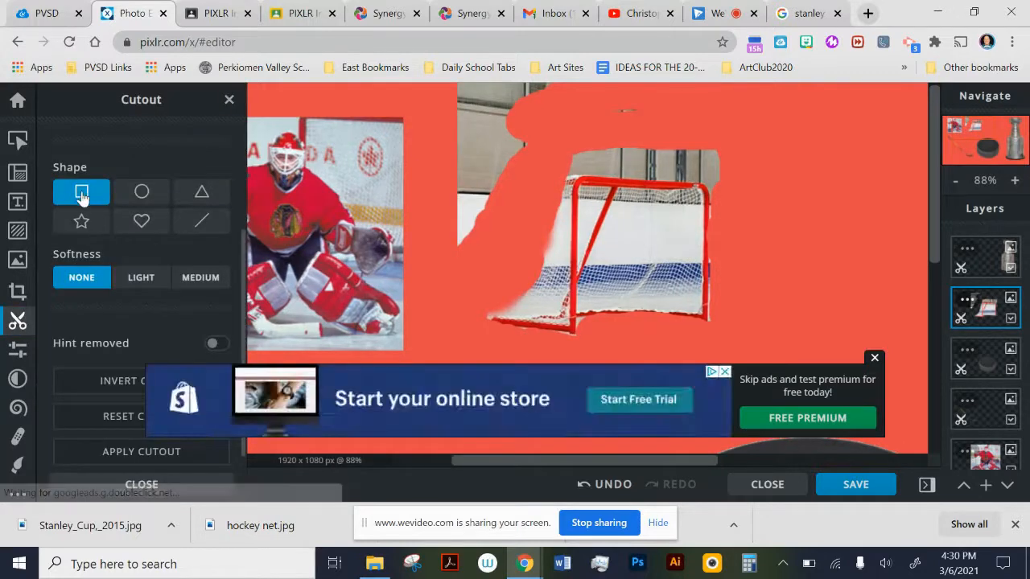
pyautogui.scroll(2, 87, 193)
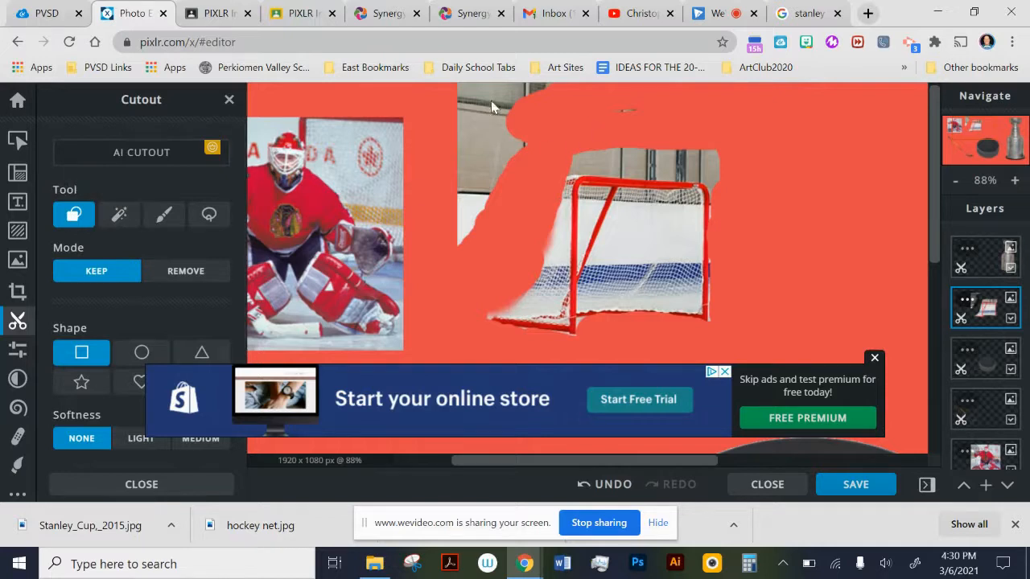
pyautogui.moveTo(430, 86); pyautogui.dragTo(493, 97)
pyautogui.moveTo(722, 156); pyautogui.dragTo(739, 168)
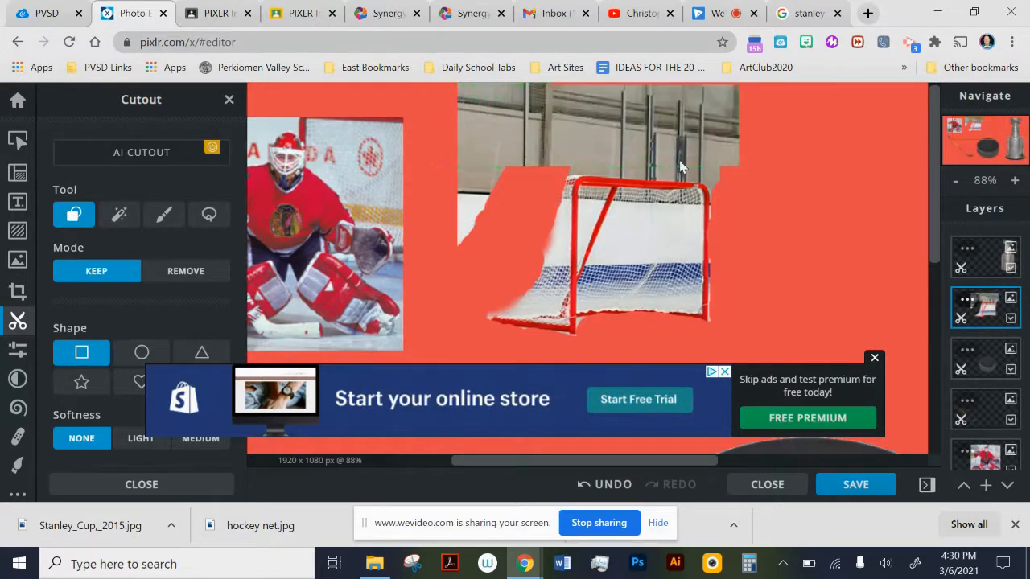
pyautogui.click(193, 272)
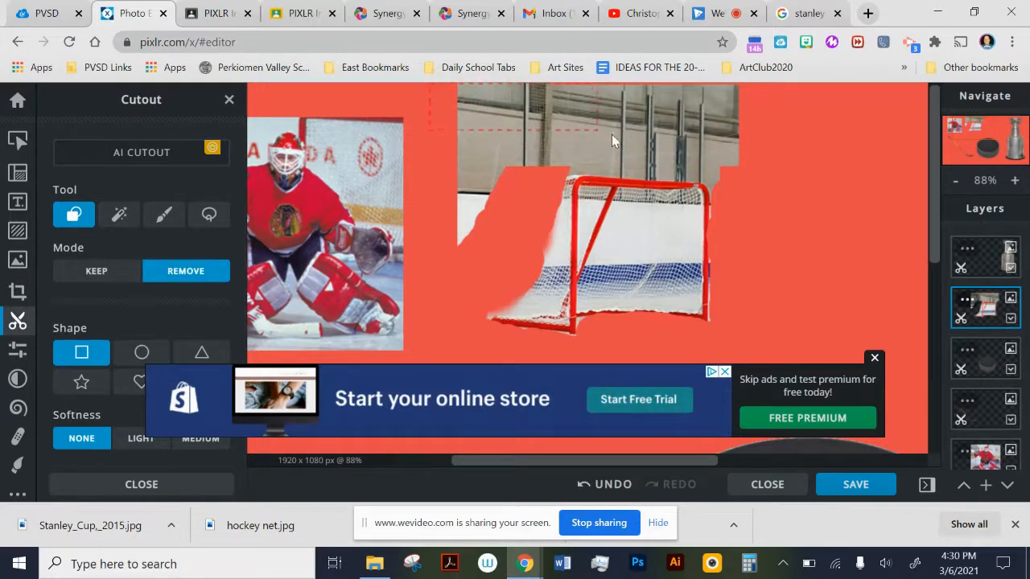
pyautogui.moveTo(708, 164); pyautogui.dragTo(765, 181)
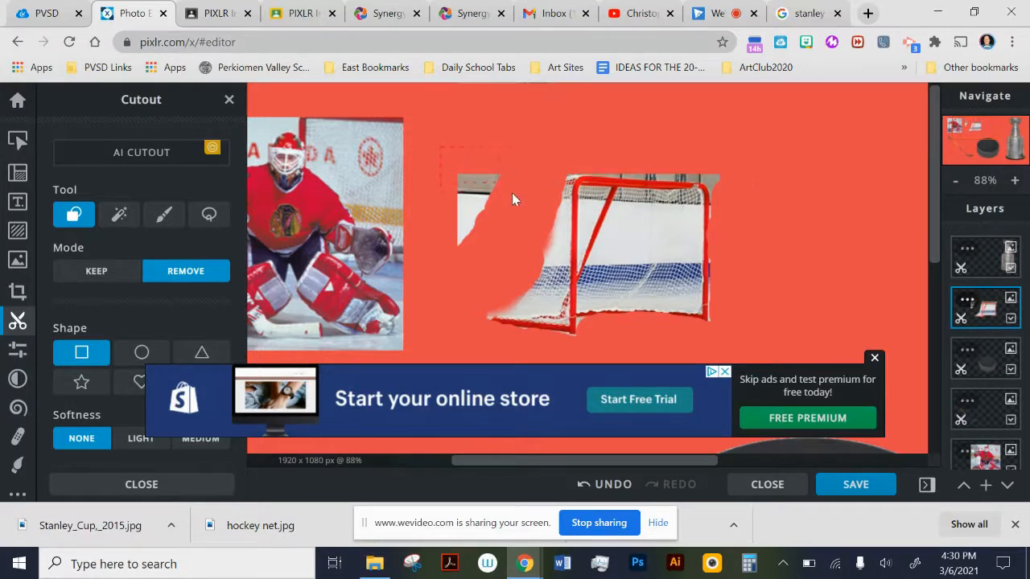
pyautogui.moveTo(529, 258); pyautogui.dragTo(530, 270)
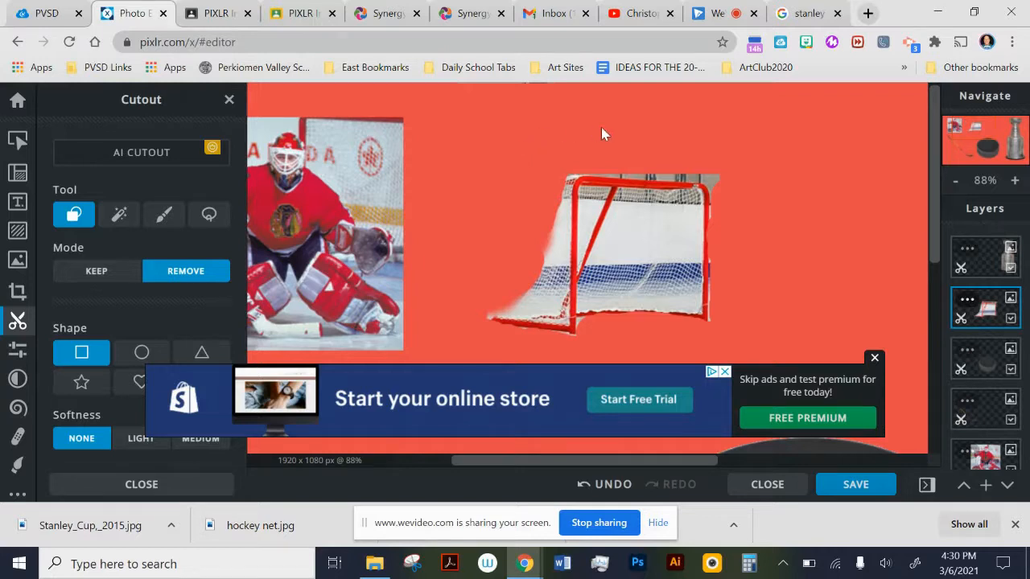
# - Switch back to the Draw Cutout brush and dismiss the advertisement covering the canvas
pyautogui.click(164, 214)
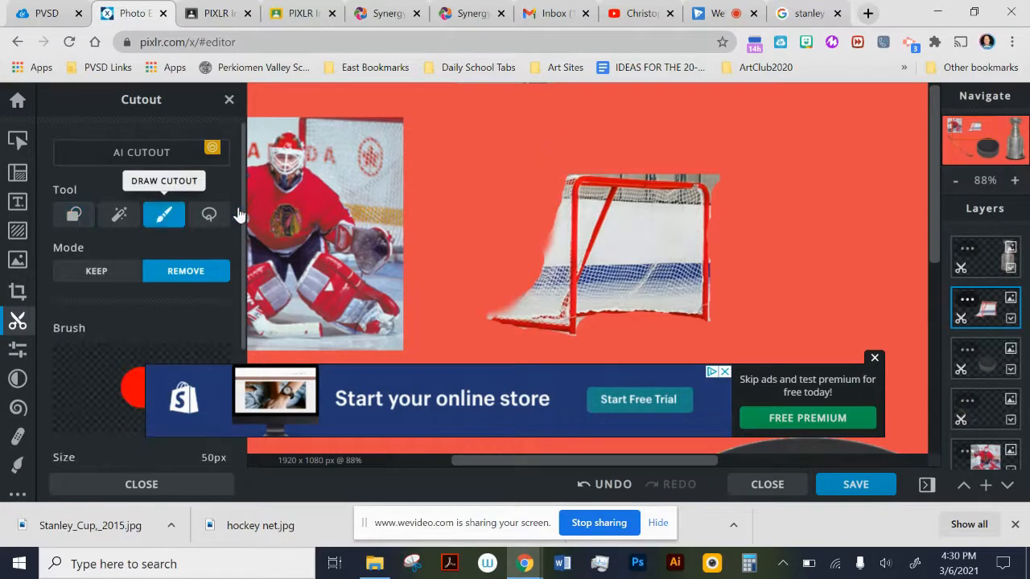
pyautogui.scroll(1, 674, 172)
pyautogui.scroll(1, 674, 172)
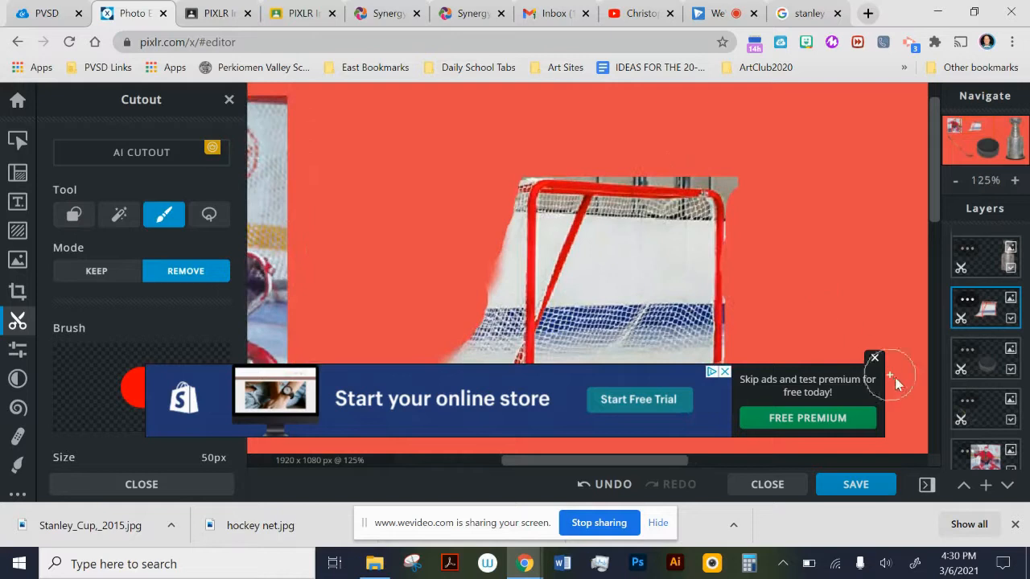
pyautogui.click(874, 358)
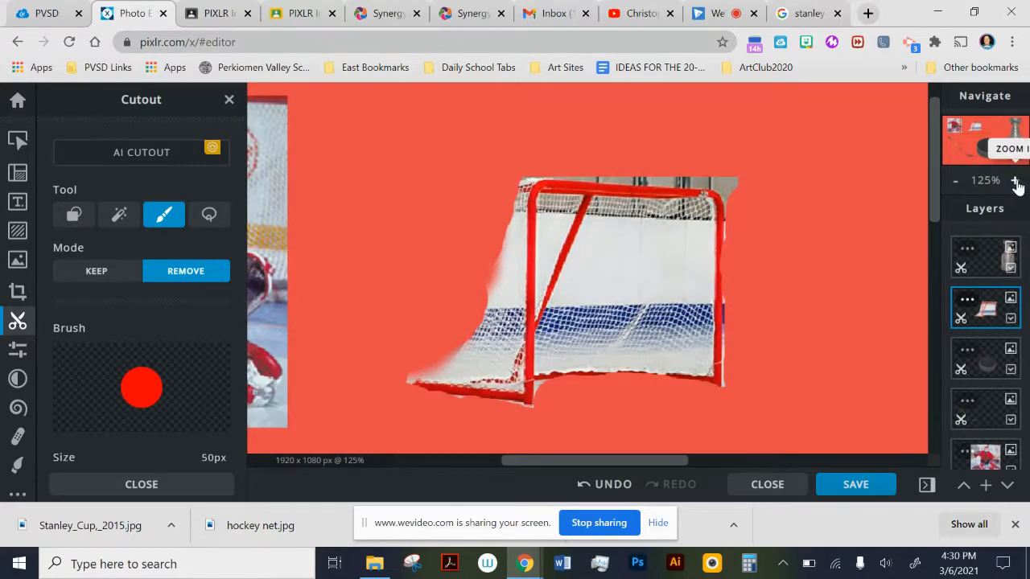
# - Set the cutout brush size to 31px and erase the leftover wall along the net's crossbar and upper right post
pyautogui.click(1015, 182)
pyautogui.click(1016, 182)
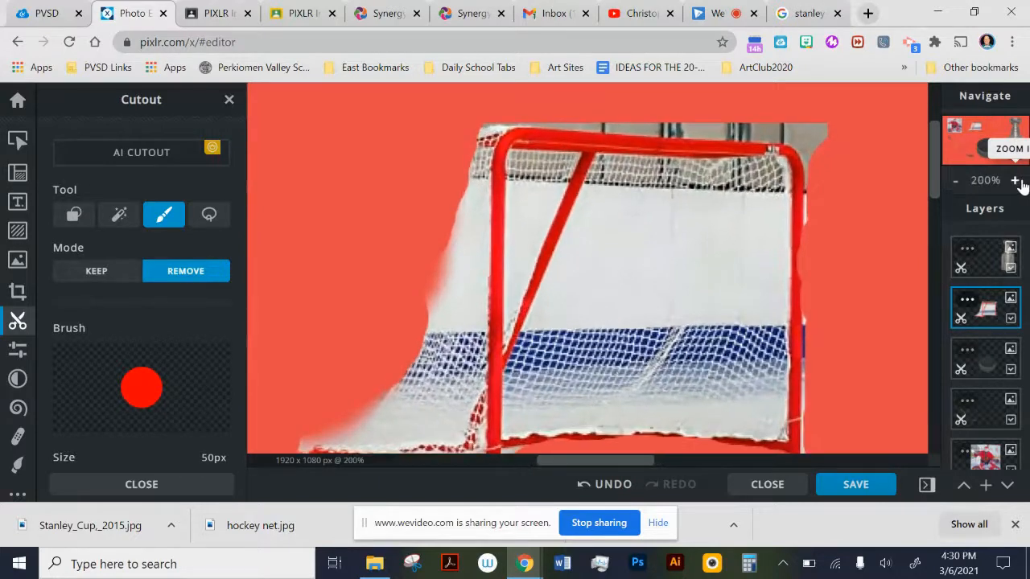
pyautogui.click(1015, 182)
pyautogui.click(1015, 181)
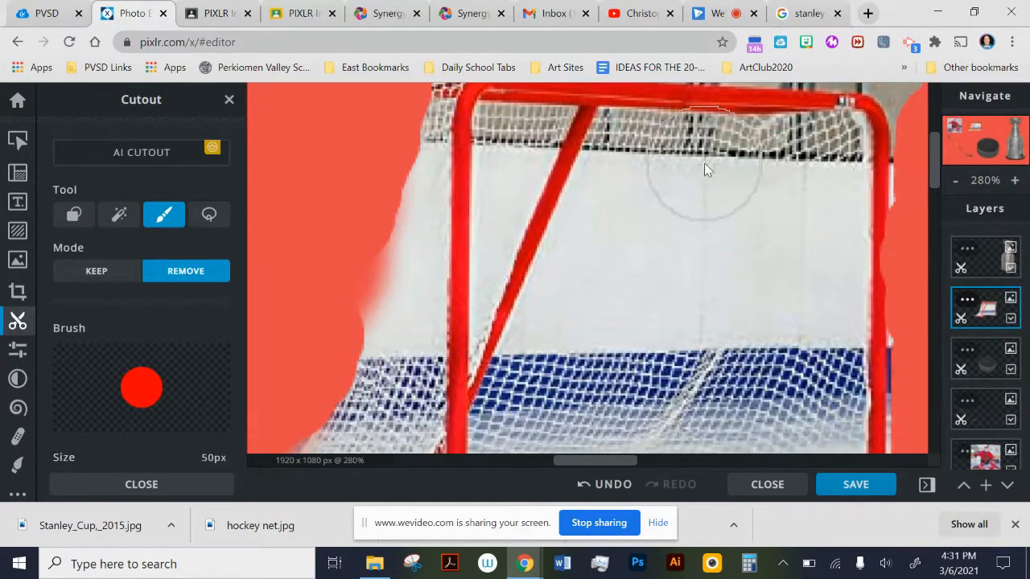
pyautogui.moveTo(988, 148); pyautogui.dragTo(985, 120)
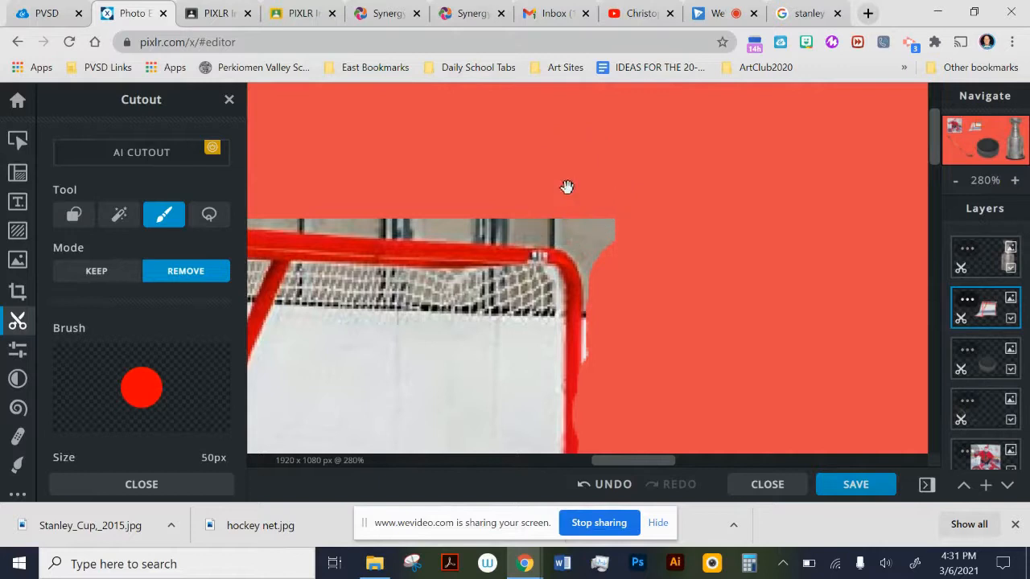
pyautogui.moveTo(506, 172)
pyautogui.mouseDown()
pyautogui.moveTo(623, 168)
pyautogui.moveTo(663, 135)
pyautogui.moveTo(722, 196)
pyautogui.moveTo(710, 121)
pyautogui.moveTo(777, 159)
pyautogui.moveTo(709, 126)
pyautogui.mouseUp()
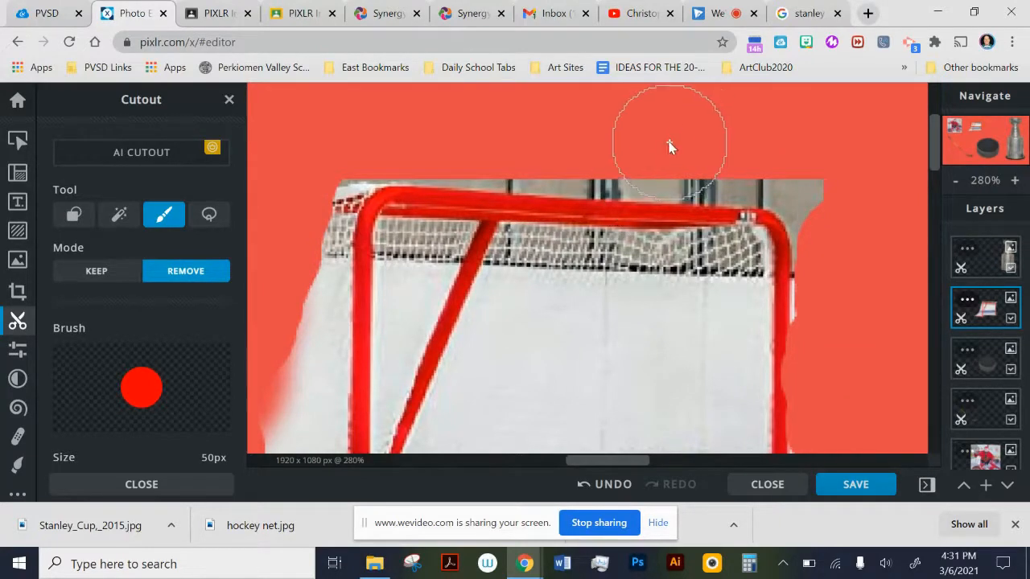
pyautogui.scroll(-5, 129, 350)
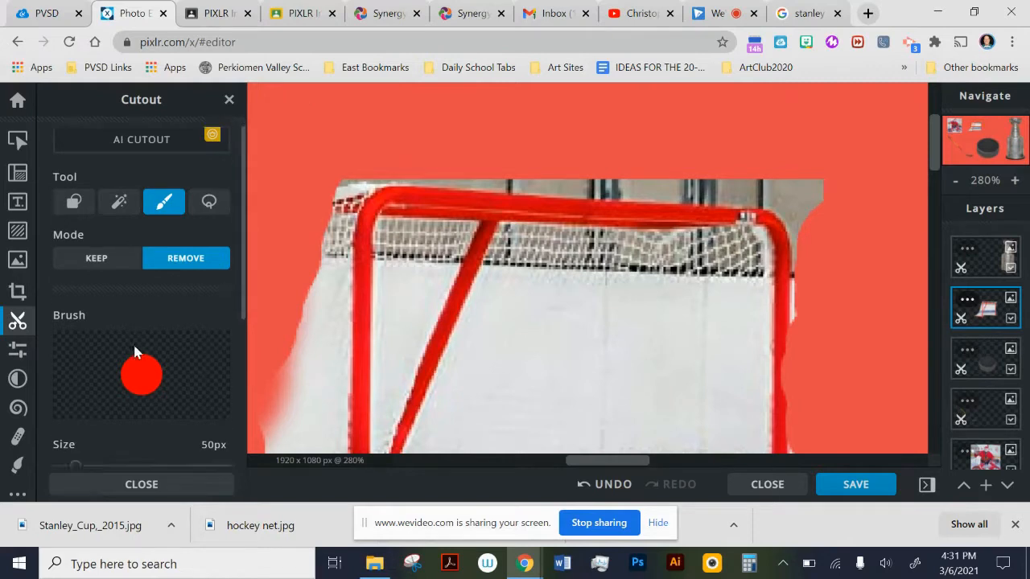
pyautogui.click(72, 320)
pyautogui.moveTo(73, 320); pyautogui.dragTo(69, 319)
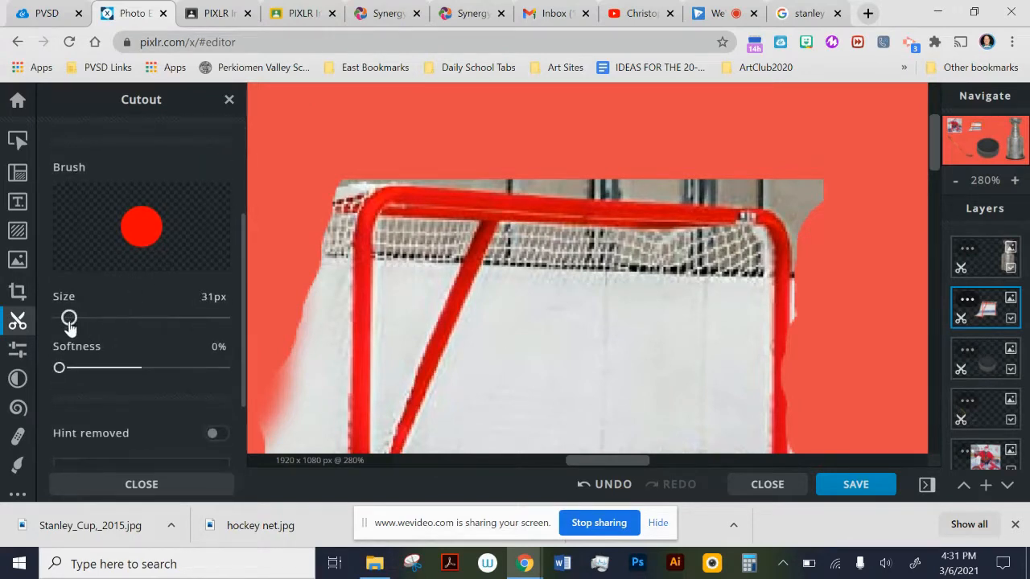
pyautogui.moveTo(534, 165)
pyautogui.mouseDown()
pyautogui.moveTo(716, 161)
pyautogui.moveTo(793, 178)
pyautogui.moveTo(805, 219)
pyautogui.moveTo(809, 200)
pyautogui.moveTo(692, 167)
pyautogui.moveTo(337, 149)
pyautogui.mouseUp()
pyautogui.moveTo(341, 149)
pyautogui.mouseDown()
pyautogui.moveTo(593, 163)
pyautogui.moveTo(788, 183)
pyautogui.moveTo(823, 231)
pyautogui.moveTo(833, 318)
pyautogui.mouseUp()
pyautogui.scroll(-8, 648, 189)
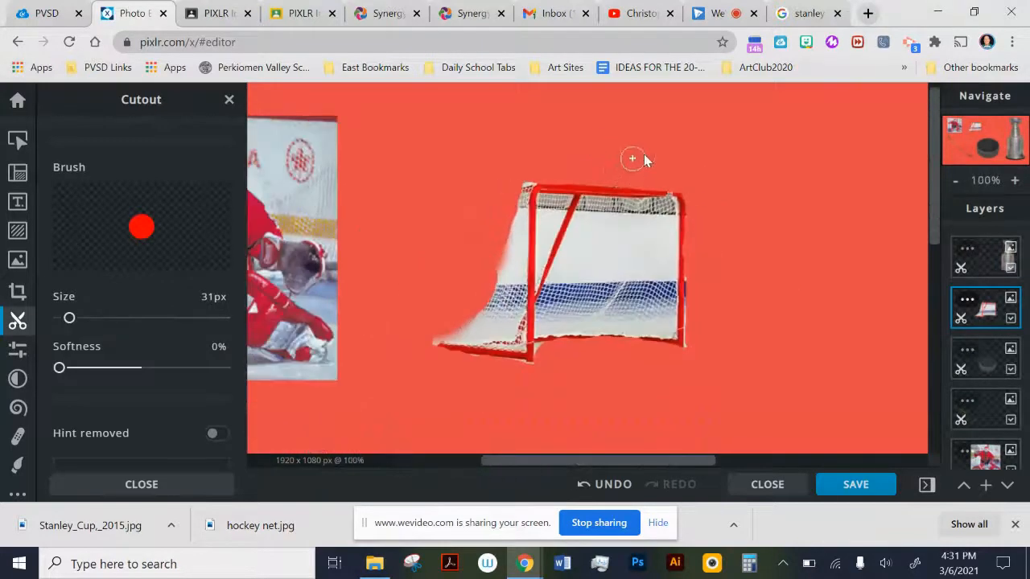
pyautogui.moveTo(413, 156); pyautogui.dragTo(700, 162)
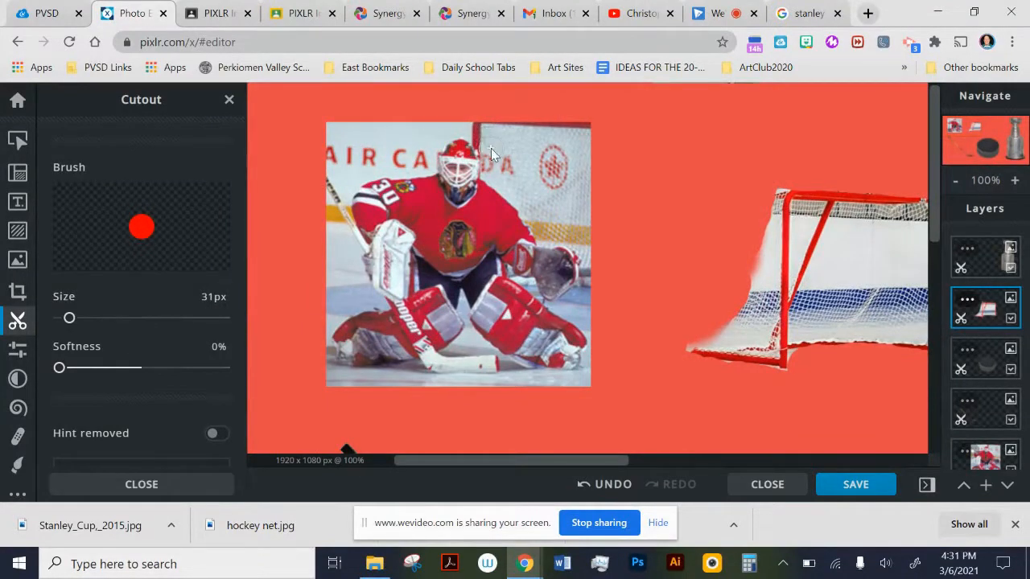
# - Select the goalie photo's layer and erase the net and arena wall above his shoulders and around his helmet
pyautogui.scroll(-1, 985, 354)
pyautogui.click(989, 387)
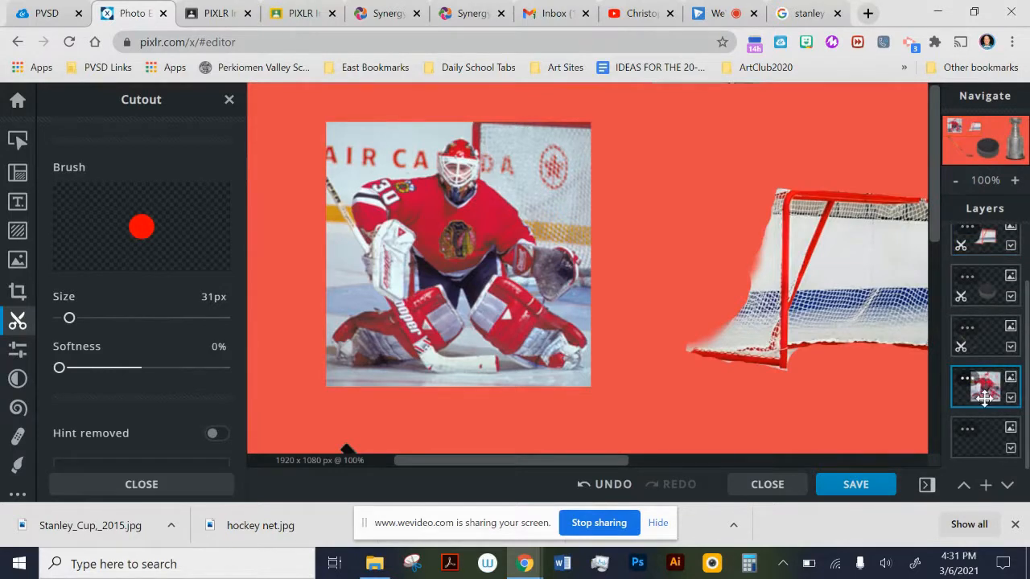
pyautogui.click(479, 135)
pyautogui.moveTo(497, 163)
pyautogui.mouseDown()
pyautogui.moveTo(491, 180)
pyautogui.moveTo(553, 233)
pyautogui.moveTo(540, 243)
pyautogui.moveTo(524, 209)
pyautogui.mouseUp()
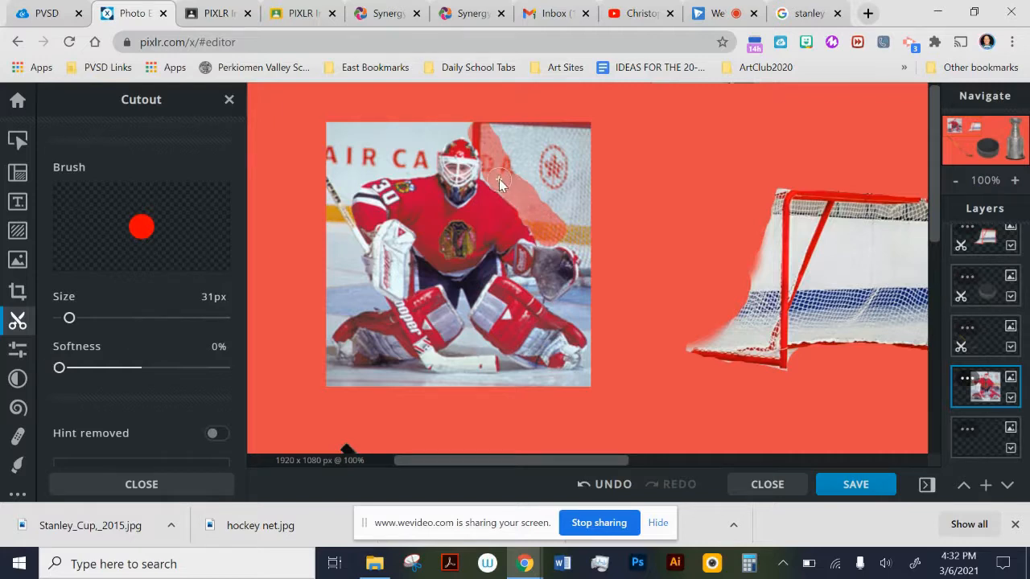
pyautogui.moveTo(587, 127)
pyautogui.mouseDown()
pyautogui.moveTo(546, 144)
pyautogui.moveTo(529, 166)
pyautogui.moveTo(545, 156)
pyautogui.moveTo(539, 197)
pyautogui.moveTo(572, 153)
pyautogui.moveTo(596, 157)
pyautogui.moveTo(561, 211)
pyautogui.moveTo(590, 165)
pyautogui.moveTo(564, 219)
pyautogui.moveTo(584, 254)
pyautogui.moveTo(594, 167)
pyautogui.mouseUp()
pyautogui.moveTo(510, 173)
pyautogui.mouseDown()
pyautogui.moveTo(563, 218)
pyautogui.moveTo(466, 129)
pyautogui.moveTo(442, 131)
pyautogui.moveTo(415, 171)
pyautogui.mouseUp()
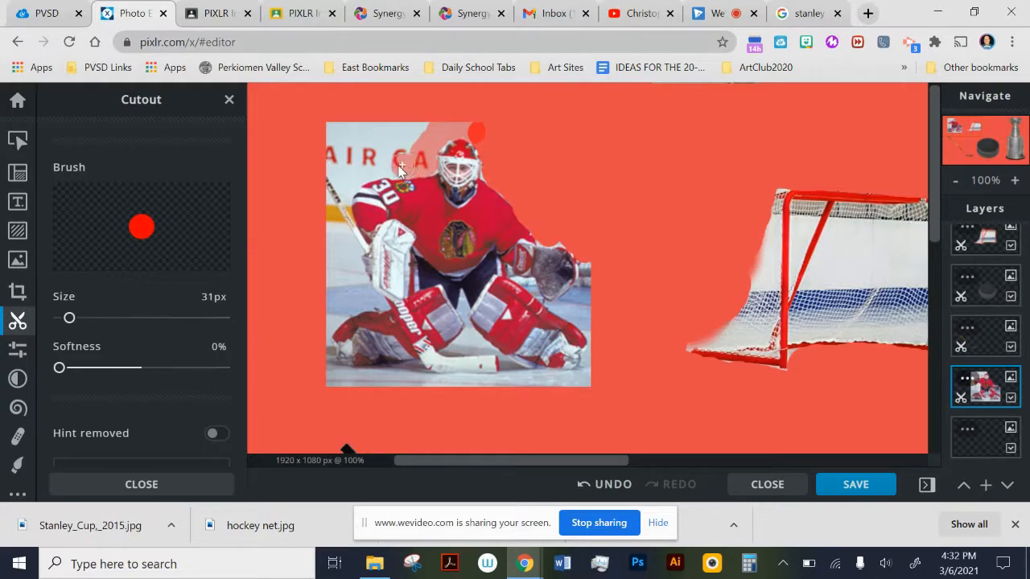
pyautogui.moveTo(400, 173)
pyautogui.mouseDown()
pyautogui.moveTo(418, 129)
pyautogui.moveTo(370, 128)
pyautogui.moveTo(330, 165)
pyautogui.moveTo(344, 187)
pyautogui.moveTo(404, 145)
pyautogui.moveTo(358, 165)
pyautogui.mouseUp()
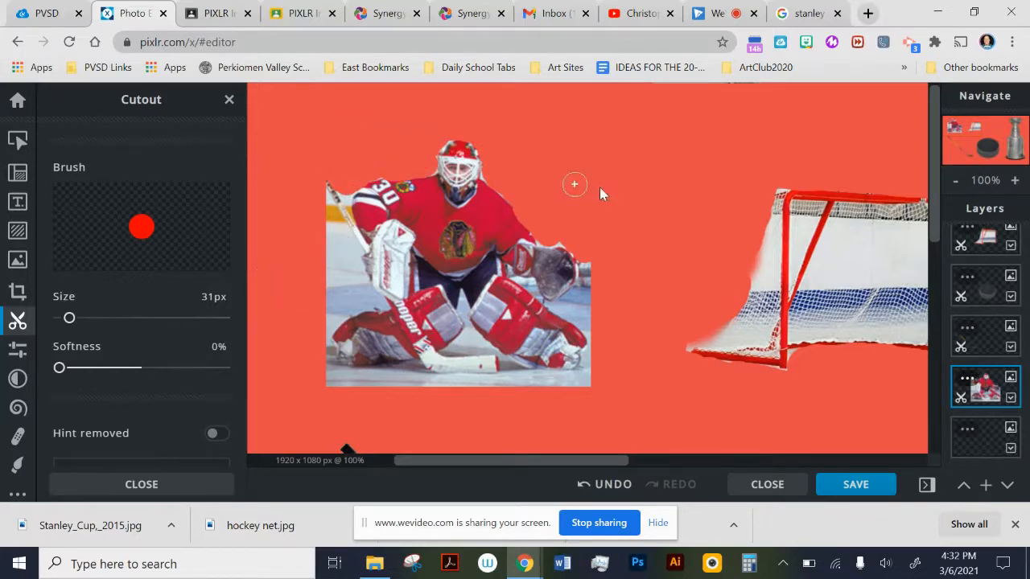
# - Erase the ice along the photo's left edge beside the goalie's stick with the 31px cutout brush
pyautogui.scroll(2, 593, 184)
pyautogui.scroll(10, 385, 273)
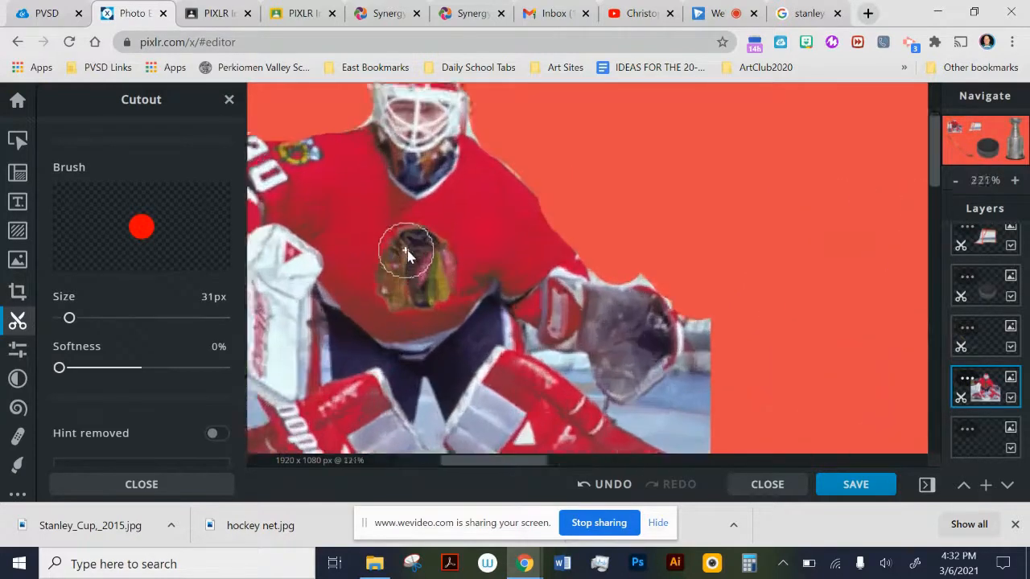
pyautogui.scroll(1, 367, 246)
pyautogui.press('space')
pyautogui.moveTo(325, 246)
pyautogui.mouseDown()
pyautogui.moveTo(342, 237)
pyautogui.moveTo(460, 68)
pyautogui.moveTo(591, 244)
pyautogui.moveTo(273, 306)
pyautogui.moveTo(800, 362)
pyautogui.moveTo(627, 195)
pyautogui.moveTo(590, 375)
pyautogui.moveTo(603, 351)
pyautogui.mouseUp()
pyautogui.scroll(-7, 547, 293)
pyautogui.scroll(-3, 517, 286)
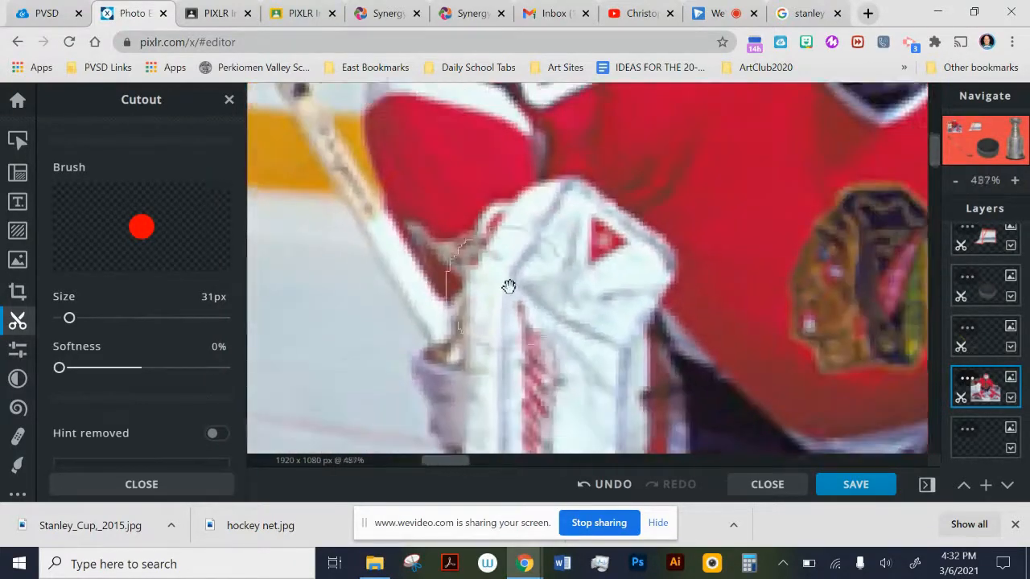
pyautogui.moveTo(337, 281)
pyautogui.mouseDown()
pyautogui.moveTo(328, 247)
pyautogui.moveTo(385, 375)
pyautogui.moveTo(332, 383)
pyautogui.mouseUp()
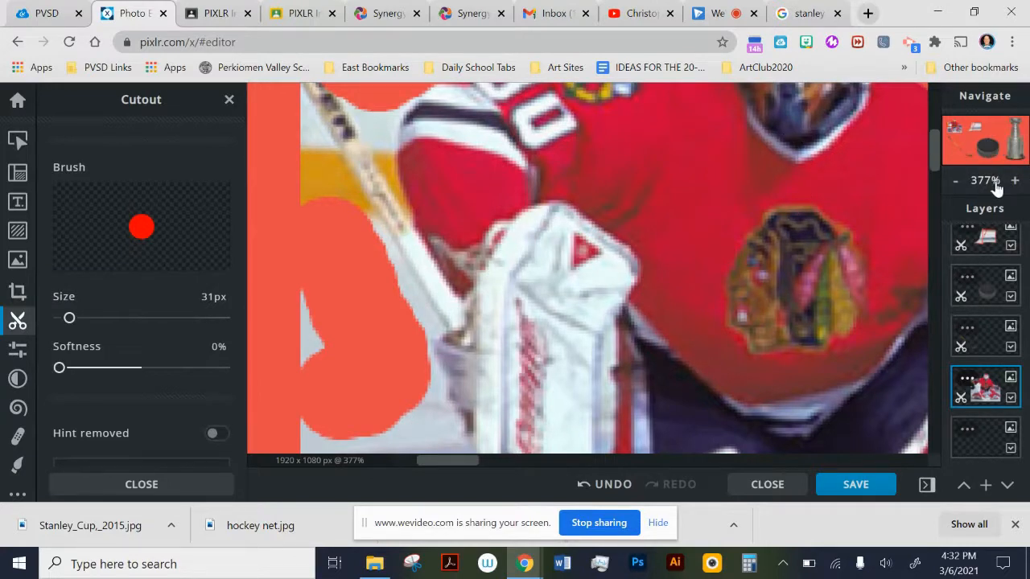
pyautogui.moveTo(287, 335)
pyautogui.mouseDown()
pyautogui.moveTo(306, 335)
pyautogui.moveTo(310, 353)
pyautogui.mouseUp()
# - Reduce the cutout brush size to 19px and erase the leftover boards and ice along the stick shaft
pyautogui.moveTo(69, 319)
pyautogui.mouseDown()
pyautogui.moveTo(58, 318)
pyautogui.moveTo(69, 318)
pyautogui.mouseUp()
pyautogui.moveTo(348, 409)
pyautogui.mouseDown()
pyautogui.moveTo(305, 417)
pyautogui.moveTo(333, 430)
pyautogui.moveTo(407, 427)
pyautogui.moveTo(388, 374)
pyautogui.mouseUp()
pyautogui.moveTo(287, 185); pyautogui.dragTo(295, 206)
pyautogui.moveTo(70, 320); pyautogui.dragTo(66, 318)
pyautogui.moveTo(312, 175); pyautogui.dragTo(338, 215)
pyautogui.moveTo(286, 149)
pyautogui.mouseDown()
pyautogui.moveTo(308, 169)
pyautogui.moveTo(278, 115)
pyautogui.moveTo(319, 174)
pyautogui.moveTo(316, 187)
pyautogui.moveTo(272, 110)
pyautogui.moveTo(317, 158)
pyautogui.moveTo(331, 215)
pyautogui.mouseUp()
# - Erase the ice below the blocker and around the outside and underside of the goalie's left-hand leg pad
pyautogui.press('space')
pyautogui.moveTo(410, 319)
pyautogui.mouseDown()
pyautogui.moveTo(303, 223)
pyautogui.moveTo(330, 153)
pyautogui.mouseUp()
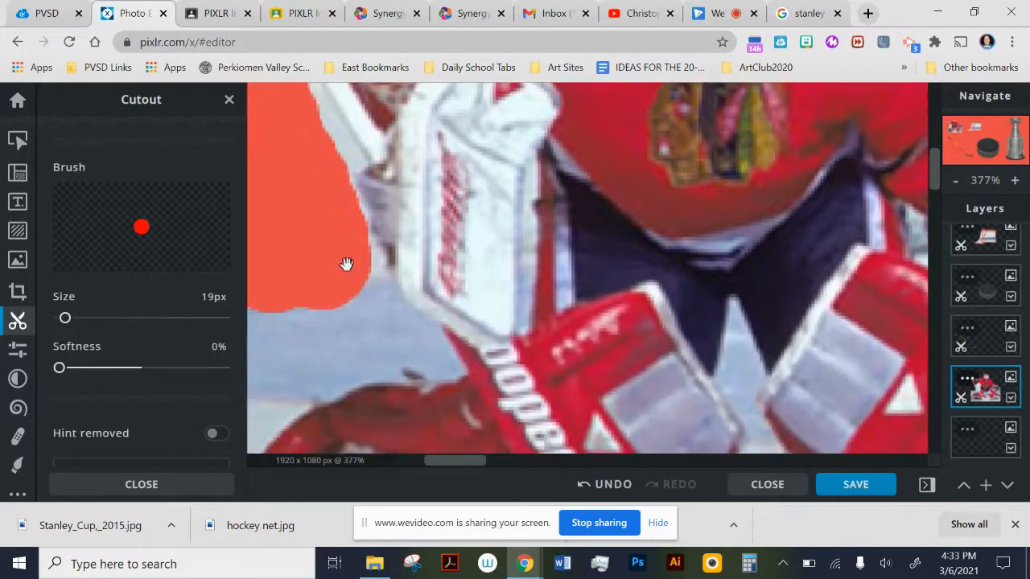
pyautogui.moveTo(363, 301)
pyautogui.mouseDown()
pyautogui.moveTo(419, 351)
pyautogui.moveTo(356, 351)
pyautogui.moveTo(322, 321)
pyautogui.moveTo(396, 368)
pyautogui.moveTo(442, 305)
pyautogui.moveTo(592, 232)
pyautogui.moveTo(523, 286)
pyautogui.moveTo(485, 345)
pyautogui.moveTo(630, 249)
pyautogui.moveTo(536, 202)
pyautogui.moveTo(464, 243)
pyautogui.moveTo(547, 214)
pyautogui.moveTo(542, 245)
pyautogui.mouseUp()
pyautogui.moveTo(563, 378)
pyautogui.mouseDown()
pyautogui.moveTo(535, 340)
pyautogui.moveTo(453, 198)
pyautogui.moveTo(471, 157)
pyautogui.moveTo(398, 194)
pyautogui.moveTo(428, 319)
pyautogui.moveTo(405, 333)
pyautogui.moveTo(430, 303)
pyautogui.moveTo(444, 319)
pyautogui.moveTo(485, 324)
pyautogui.moveTo(471, 293)
pyautogui.moveTo(608, 285)
pyautogui.mouseUp()
pyautogui.moveTo(748, 292)
pyautogui.mouseDown()
pyautogui.moveTo(733, 324)
pyautogui.moveTo(471, 337)
pyautogui.mouseUp()
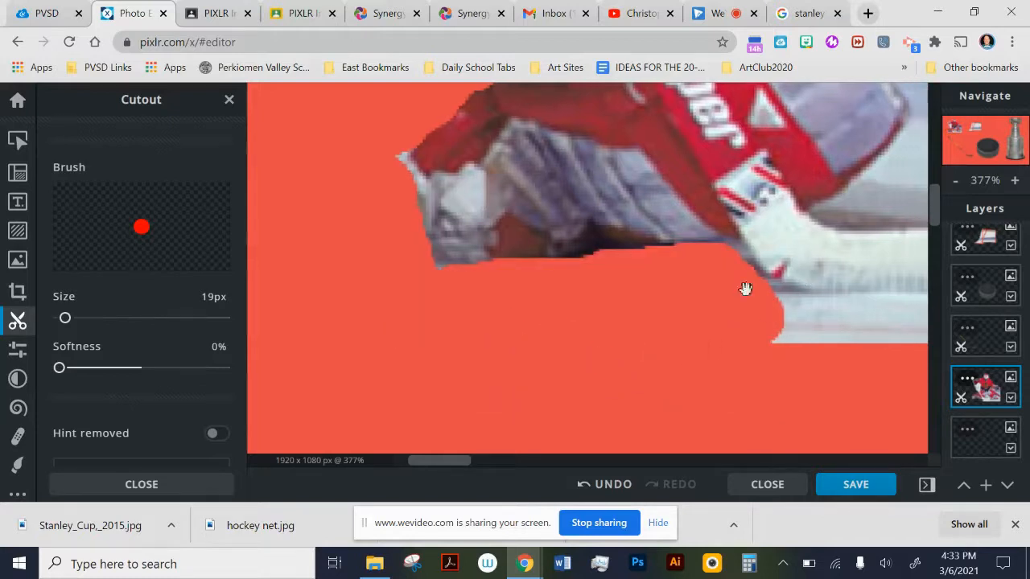
# - Erase the ice beneath the goalie's stick blade and under the right-hand leg pad
pyautogui.moveTo(746, 289); pyautogui.dragTo(379, 299)
pyautogui.moveTo(448, 329)
pyautogui.mouseDown()
pyautogui.moveTo(566, 340)
pyautogui.moveTo(653, 333)
pyautogui.moveTo(362, 322)
pyautogui.mouseUp()
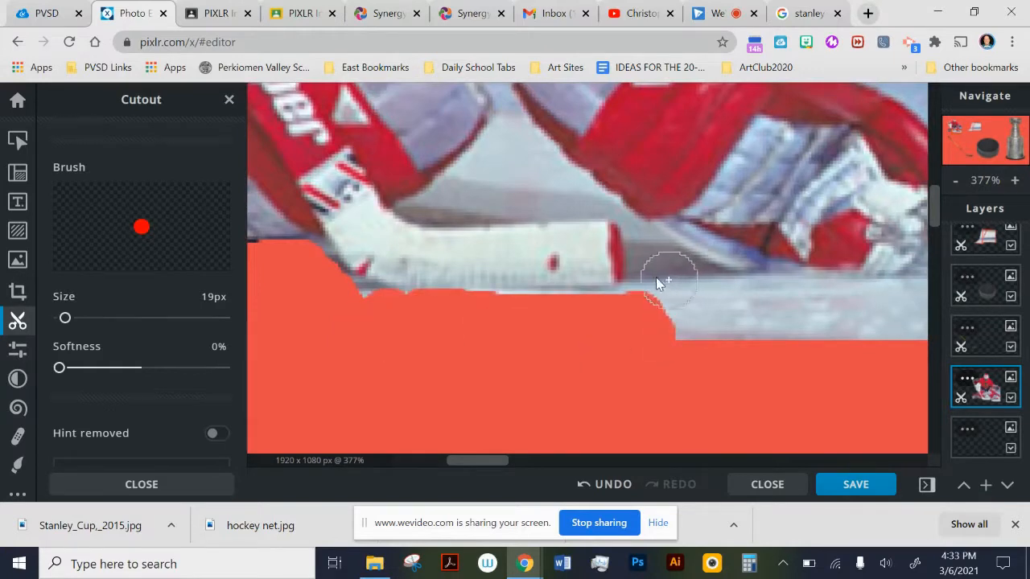
pyautogui.moveTo(669, 282)
pyautogui.mouseDown()
pyautogui.moveTo(687, 335)
pyautogui.moveTo(796, 324)
pyautogui.moveTo(719, 303)
pyautogui.moveTo(777, 312)
pyautogui.moveTo(705, 338)
pyautogui.moveTo(786, 338)
pyautogui.moveTo(751, 311)
pyautogui.moveTo(521, 324)
pyautogui.moveTo(635, 324)
pyautogui.moveTo(553, 356)
pyautogui.moveTo(616, 347)
pyautogui.moveTo(665, 274)
pyautogui.mouseUp()
# - Erase the background to the right of the catching glove and the leg pad below it
pyautogui.moveTo(661, 230)
pyautogui.mouseDown()
pyautogui.moveTo(690, 190)
pyautogui.moveTo(676, 248)
pyautogui.moveTo(626, 320)
pyautogui.mouseUp()
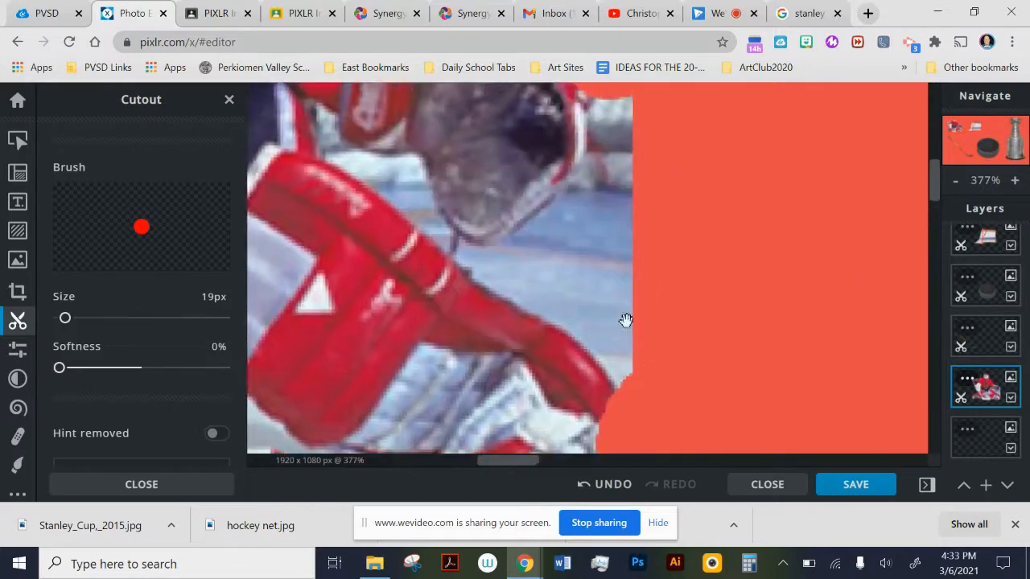
pyautogui.moveTo(515, 269)
pyautogui.mouseDown()
pyautogui.moveTo(627, 170)
pyautogui.moveTo(539, 290)
pyautogui.moveTo(612, 333)
pyautogui.moveTo(642, 381)
pyautogui.moveTo(634, 309)
pyautogui.moveTo(599, 220)
pyautogui.moveTo(601, 263)
pyautogui.moveTo(586, 299)
pyautogui.moveTo(622, 125)
pyautogui.moveTo(615, 114)
pyautogui.moveTo(644, 177)
pyautogui.mouseUp()
pyautogui.moveTo(493, 247); pyautogui.dragTo(793, 299)
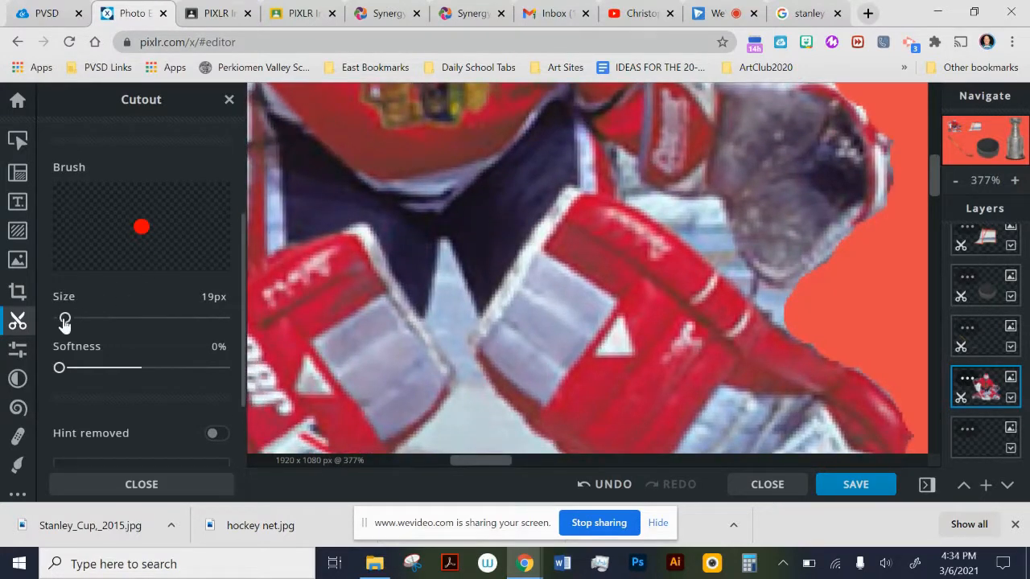
# - Set the cutout brush size to 7px and clear the leftover specks between the catching glove and leg pad
pyautogui.moveTo(64, 320); pyautogui.dragTo(60, 318)
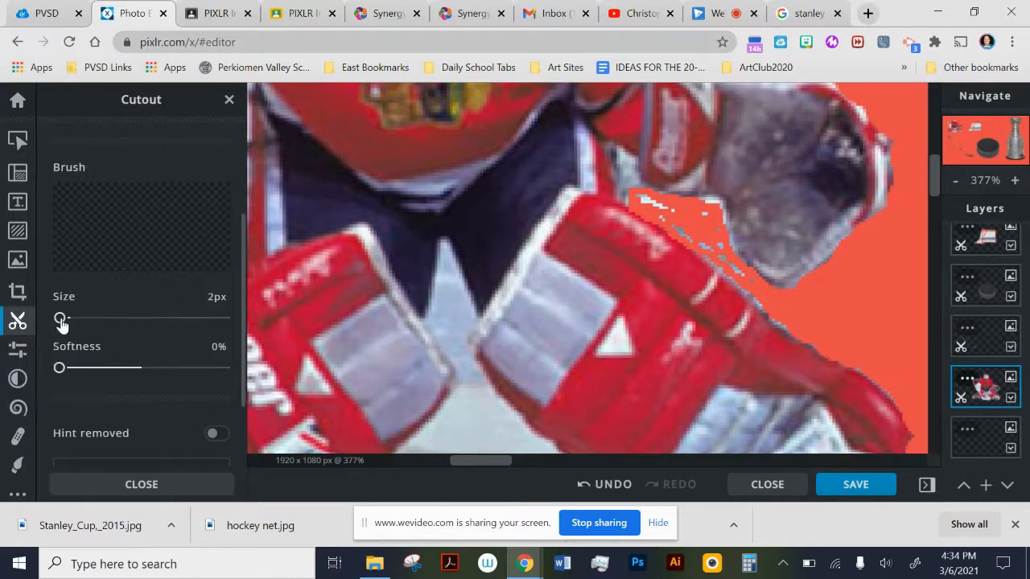
pyautogui.moveTo(62, 320); pyautogui.dragTo(65, 322)
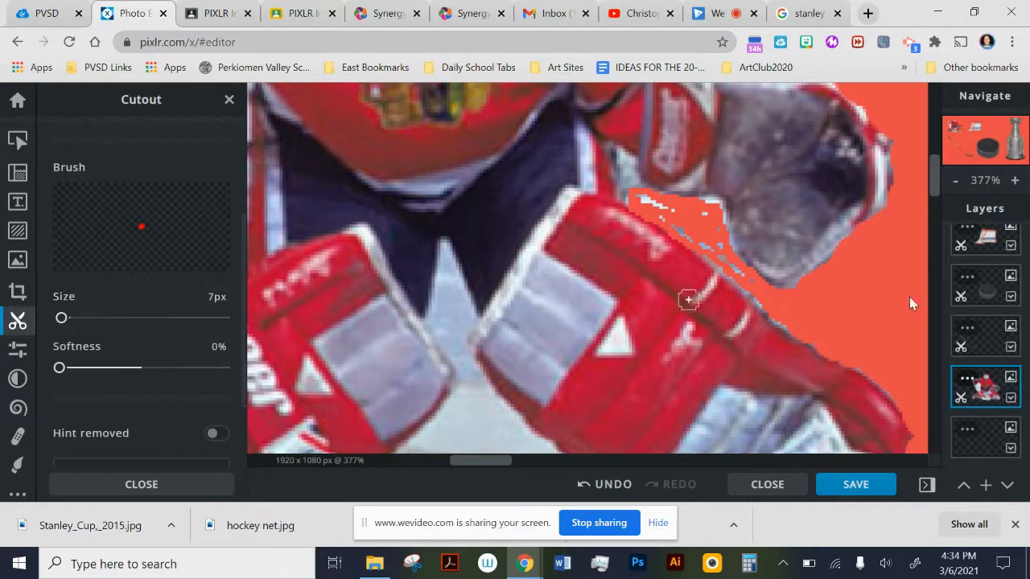
pyautogui.moveTo(673, 210)
pyautogui.mouseDown()
pyautogui.moveTo(636, 198)
pyautogui.moveTo(715, 210)
pyautogui.moveTo(723, 261)
pyautogui.moveTo(784, 314)
pyautogui.mouseUp()
pyautogui.moveTo(730, 267); pyautogui.dragTo(645, 202)
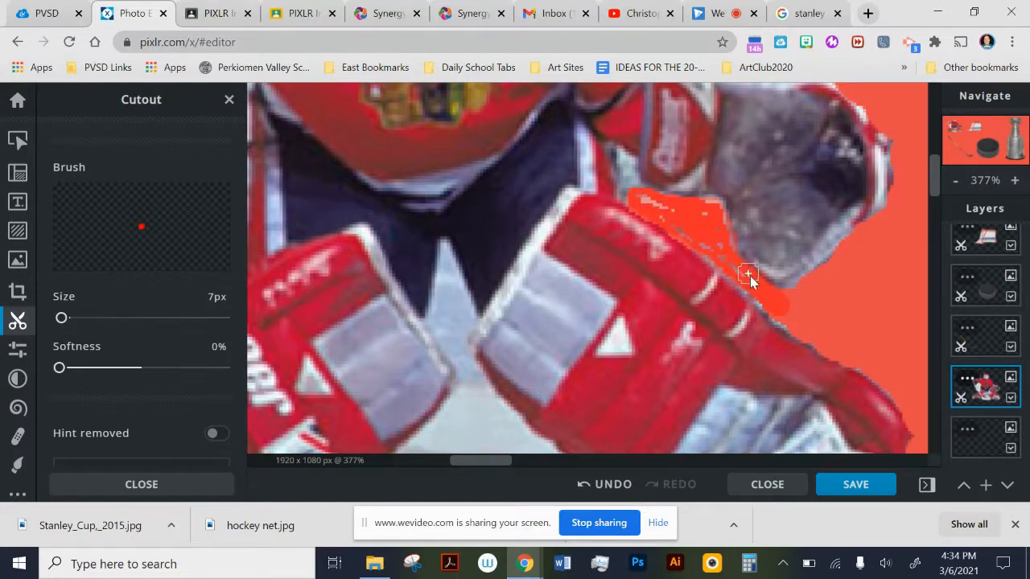
pyautogui.moveTo(789, 296); pyautogui.dragTo(812, 287)
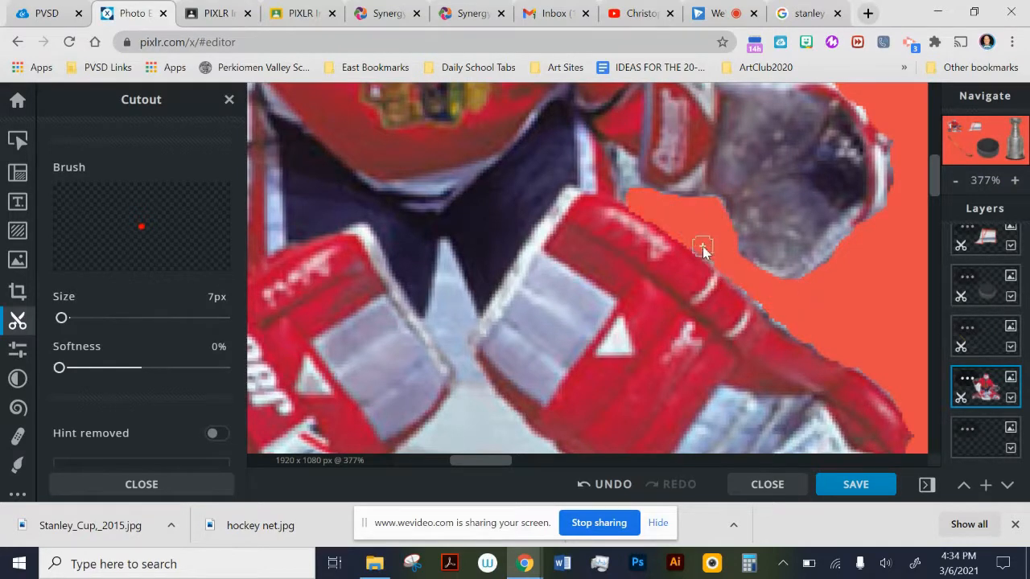
# - Trim the leftover fringe along the outer leg pad and around the outside and top of the catching glove
pyautogui.moveTo(783, 313); pyautogui.dragTo(858, 345)
pyautogui.moveTo(877, 222); pyautogui.dragTo(891, 144)
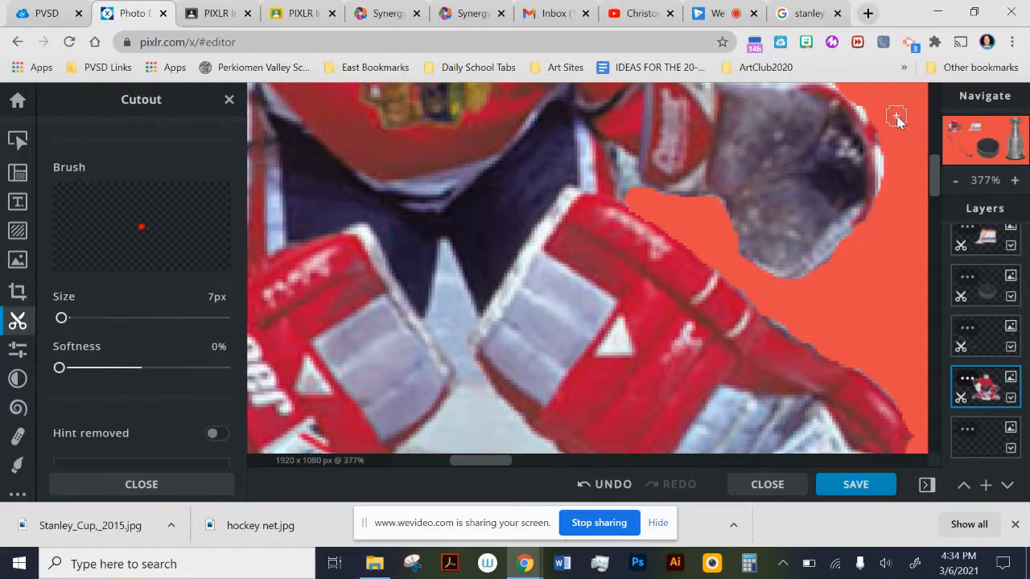
pyautogui.scroll(3, 798, 224)
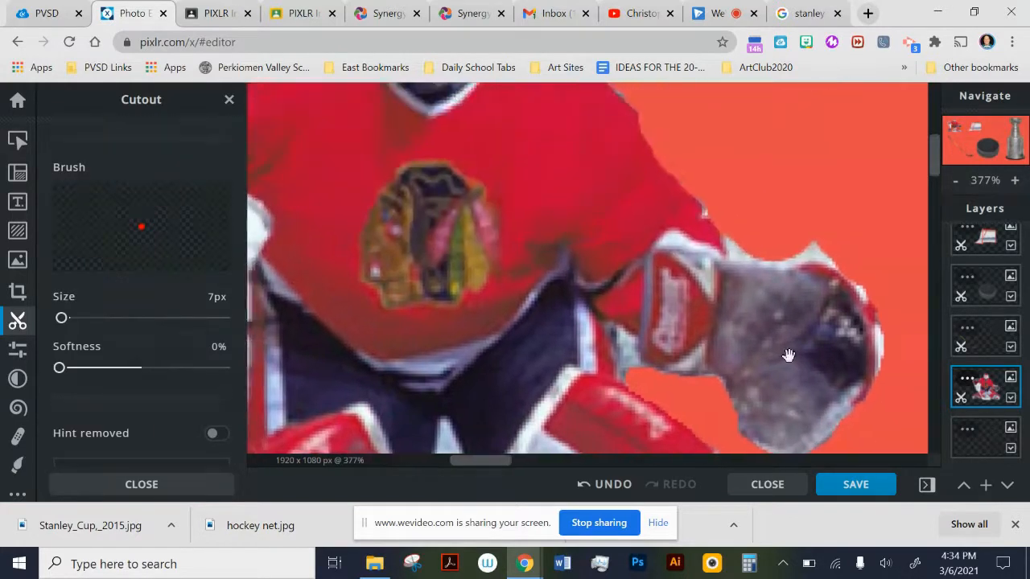
pyautogui.click(737, 237)
pyautogui.moveTo(836, 256); pyautogui.dragTo(889, 298)
# - Erase the remaining ice beside the catching glove's cuff and in the corner beneath the blocker
pyautogui.moveTo(586, 292)
pyautogui.mouseDown()
pyautogui.moveTo(660, 225)
pyautogui.moveTo(687, 299)
pyautogui.moveTo(712, 285)
pyautogui.moveTo(697, 297)
pyautogui.mouseUp()
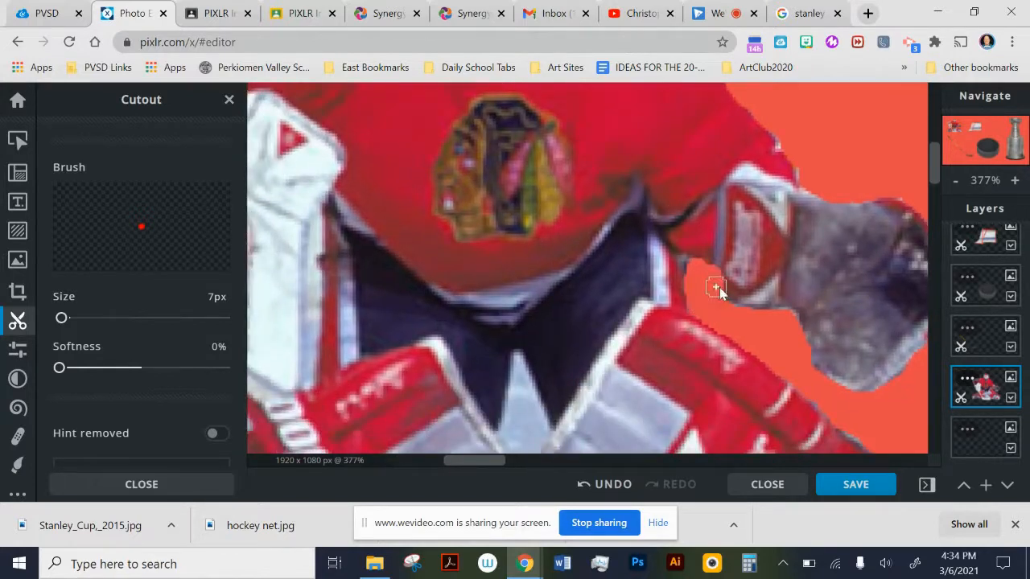
pyautogui.moveTo(457, 283); pyautogui.dragTo(684, 324)
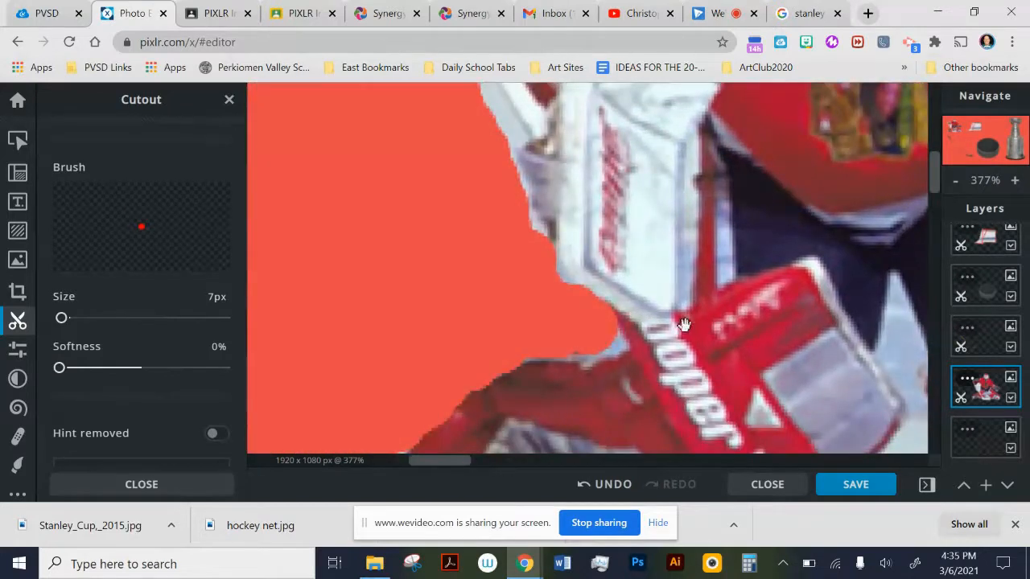
pyautogui.moveTo(610, 344)
pyautogui.mouseDown()
pyautogui.moveTo(595, 351)
pyautogui.moveTo(600, 329)
pyautogui.mouseUp()
# - Erase the ice in the narrow gap between the goalie's legs, down along the inner edges of the pads
pyautogui.moveTo(738, 338); pyautogui.dragTo(592, 268)
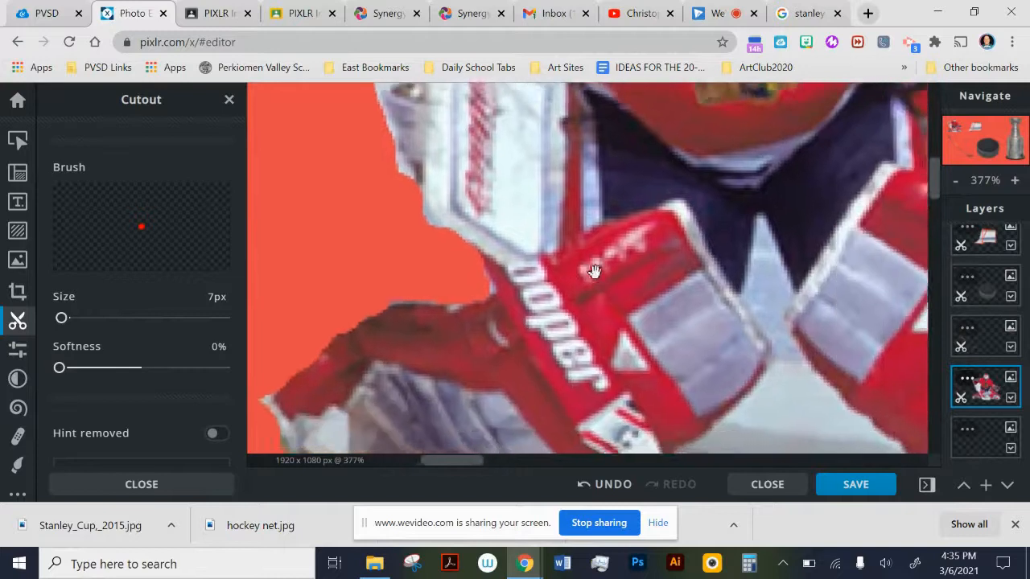
pyautogui.moveTo(753, 219)
pyautogui.mouseDown()
pyautogui.moveTo(749, 275)
pyautogui.moveTo(753, 246)
pyautogui.mouseUp()
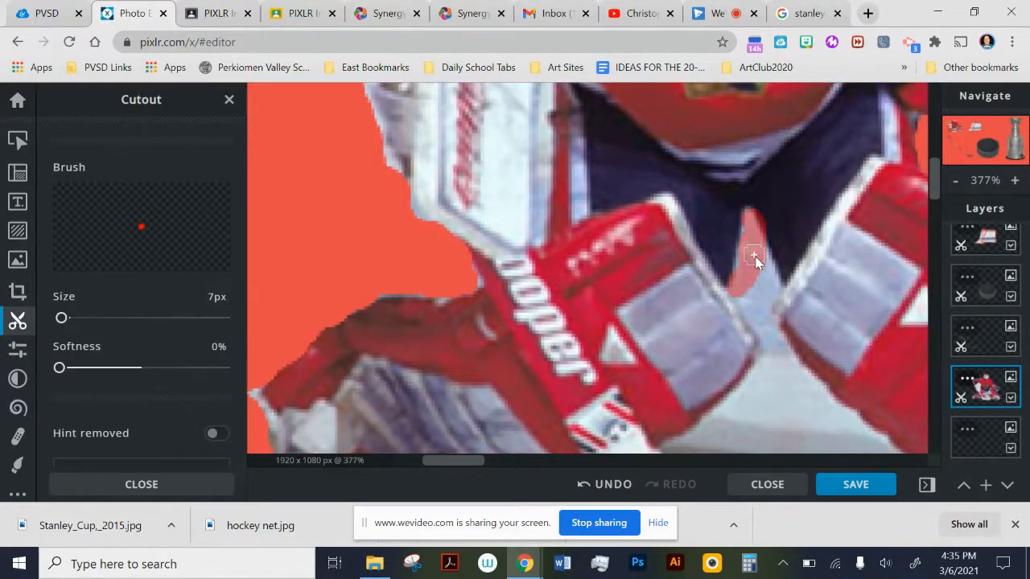
pyautogui.moveTo(759, 308)
pyautogui.mouseDown()
pyautogui.moveTo(767, 277)
pyautogui.moveTo(743, 297)
pyautogui.mouseUp()
pyautogui.moveTo(780, 352); pyautogui.dragTo(790, 406)
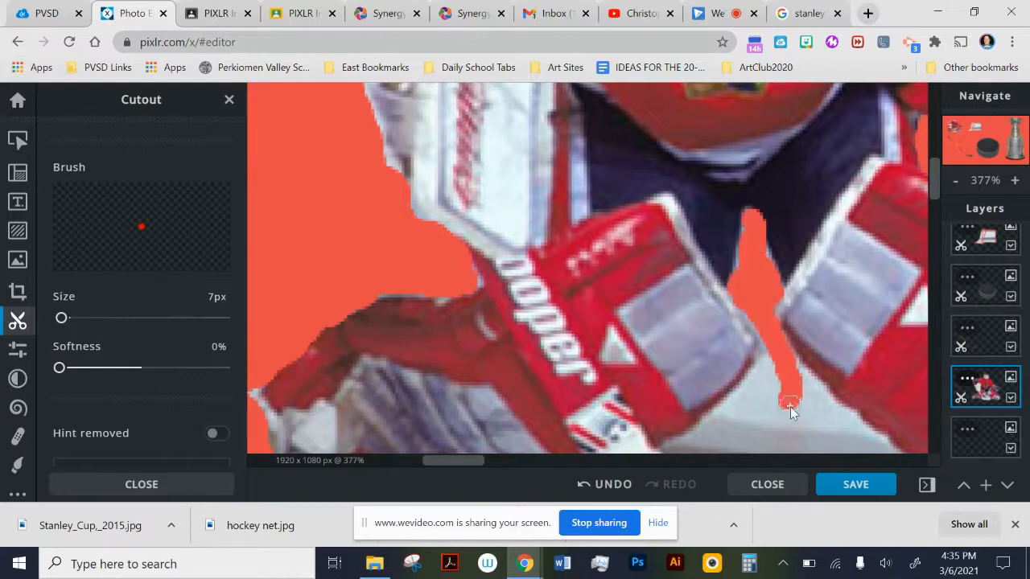
pyautogui.moveTo(751, 222)
pyautogui.mouseDown()
pyautogui.moveTo(742, 289)
pyautogui.moveTo(761, 230)
pyautogui.moveTo(760, 277)
pyautogui.moveTo(763, 234)
pyautogui.mouseUp()
pyautogui.moveTo(788, 386)
pyautogui.mouseDown()
pyautogui.moveTo(731, 300)
pyautogui.moveTo(730, 217)
pyautogui.mouseUp()
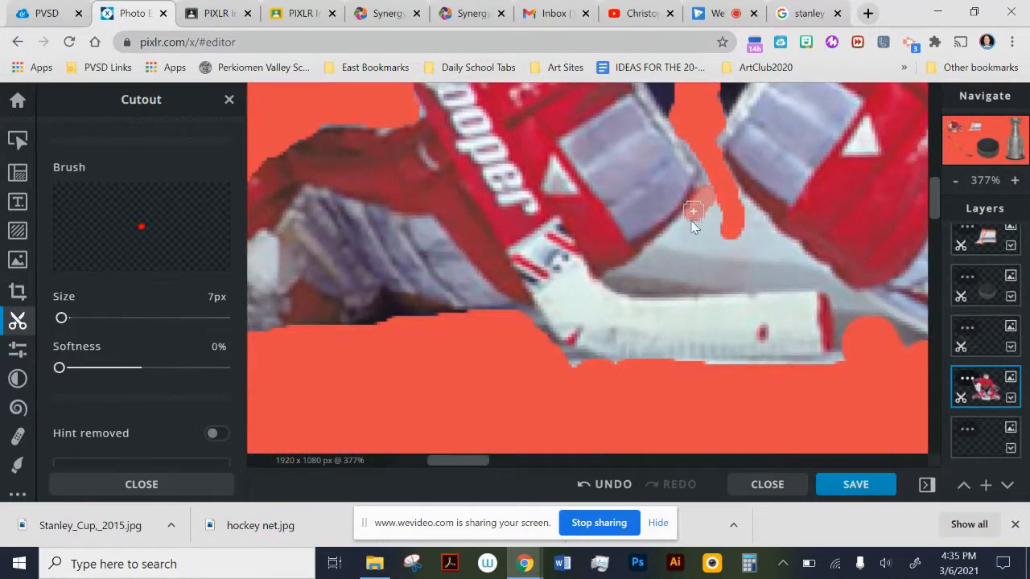
pyautogui.moveTo(640, 271)
pyautogui.mouseDown()
pyautogui.moveTo(675, 246)
pyautogui.moveTo(688, 230)
pyautogui.moveTo(658, 255)
pyautogui.moveTo(684, 220)
pyautogui.moveTo(617, 280)
pyautogui.moveTo(714, 283)
pyautogui.mouseUp()
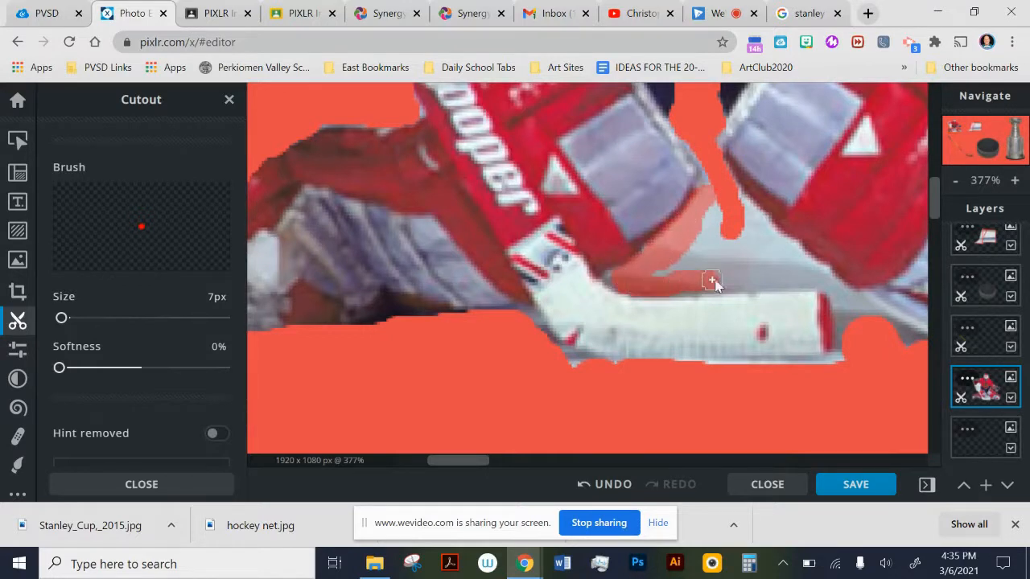
pyautogui.moveTo(789, 279); pyautogui.dragTo(843, 294)
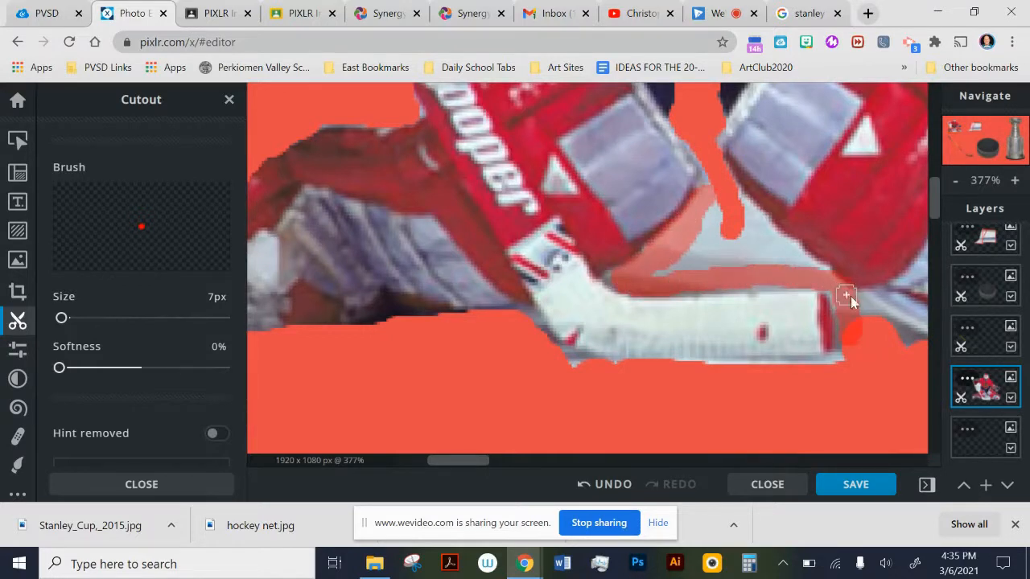
pyautogui.moveTo(909, 344)
pyautogui.mouseDown()
pyautogui.moveTo(855, 326)
pyautogui.moveTo(838, 362)
pyautogui.mouseUp()
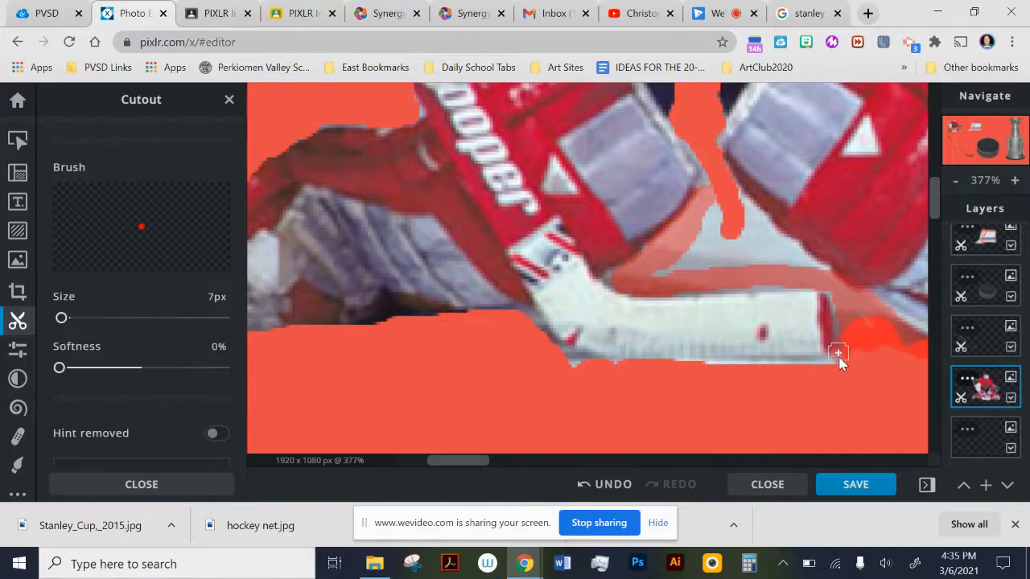
pyautogui.moveTo(715, 375)
pyautogui.mouseDown()
pyautogui.moveTo(798, 360)
pyautogui.moveTo(845, 327)
pyautogui.mouseUp()
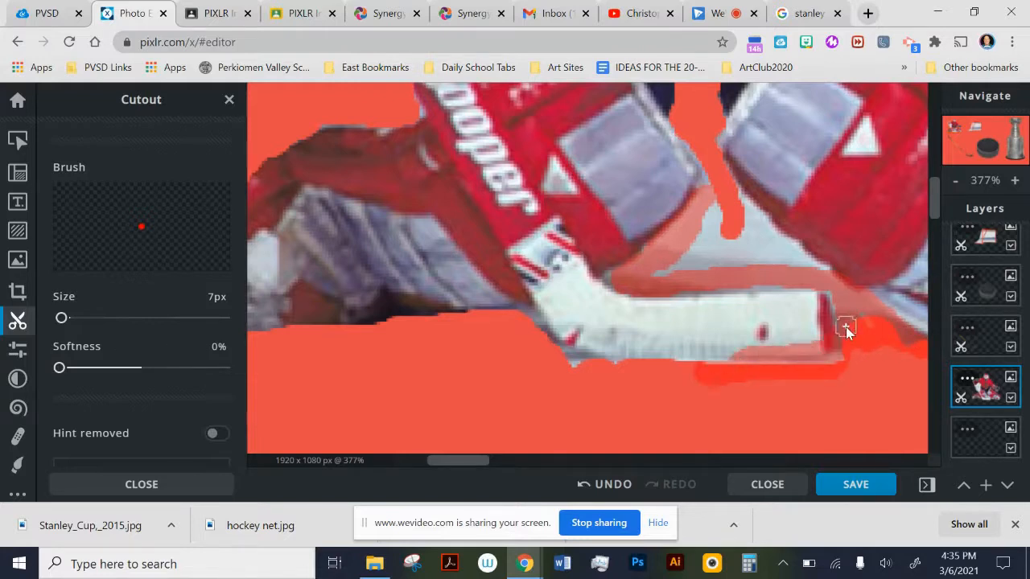
pyautogui.click(609, 485)
# - Erase the fringe beneath the stick blade and the ice enclosed between the blade and the two leg pads
pyautogui.moveTo(710, 371)
pyautogui.mouseDown()
pyautogui.moveTo(767, 376)
pyautogui.moveTo(855, 365)
pyautogui.moveTo(728, 380)
pyautogui.mouseUp()
pyautogui.moveTo(619, 374); pyautogui.dragTo(540, 361)
pyautogui.moveTo(616, 283); pyautogui.dragTo(637, 265)
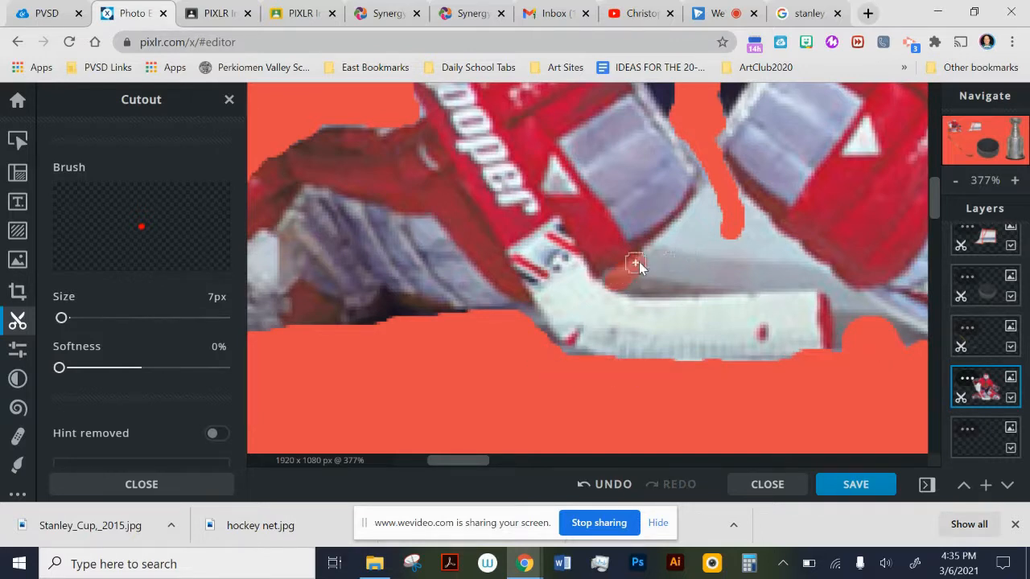
pyautogui.moveTo(718, 201)
pyautogui.mouseDown()
pyautogui.moveTo(742, 257)
pyautogui.moveTo(721, 287)
pyautogui.moveTo(627, 281)
pyautogui.moveTo(732, 287)
pyautogui.moveTo(674, 282)
pyautogui.mouseUp()
pyautogui.moveTo(706, 241)
pyautogui.mouseDown()
pyautogui.moveTo(726, 265)
pyautogui.moveTo(732, 245)
pyautogui.moveTo(715, 213)
pyautogui.mouseUp()
pyautogui.moveTo(666, 255); pyautogui.dragTo(690, 255)
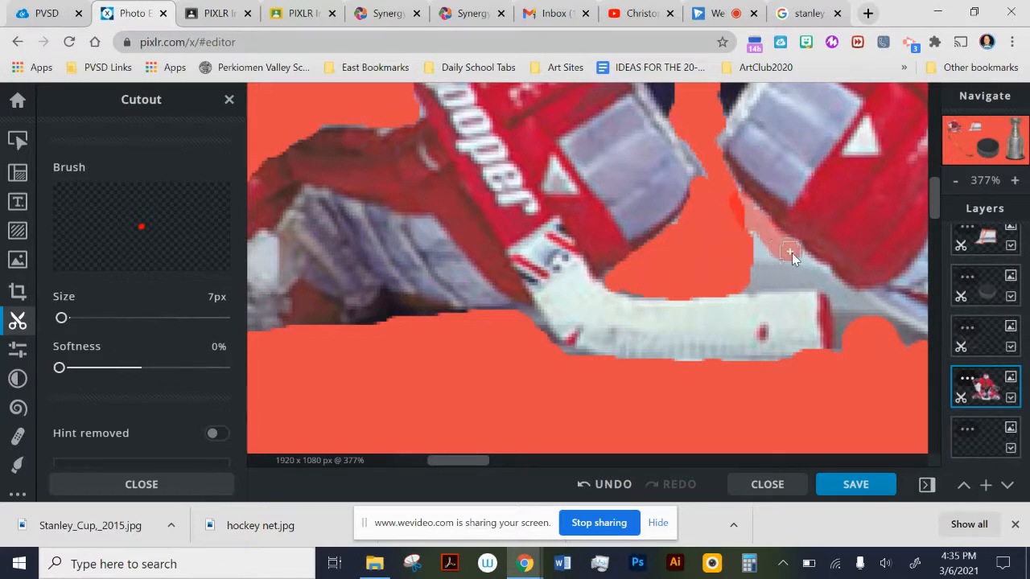
pyautogui.moveTo(821, 275); pyautogui.dragTo(792, 283)
pyautogui.moveTo(719, 281)
pyautogui.mouseDown()
pyautogui.moveTo(738, 235)
pyautogui.moveTo(785, 263)
pyautogui.moveTo(746, 271)
pyautogui.mouseUp()
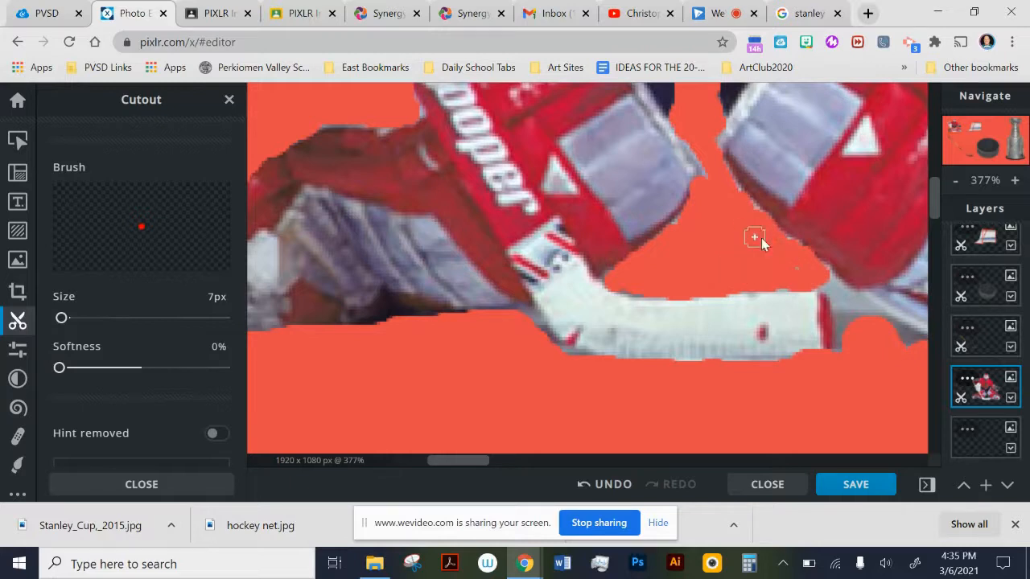
# - Erase the remaining ice between the stick blade's tip and the right-hand leg pad, then view the whole board
pyautogui.moveTo(842, 287); pyautogui.dragTo(572, 246)
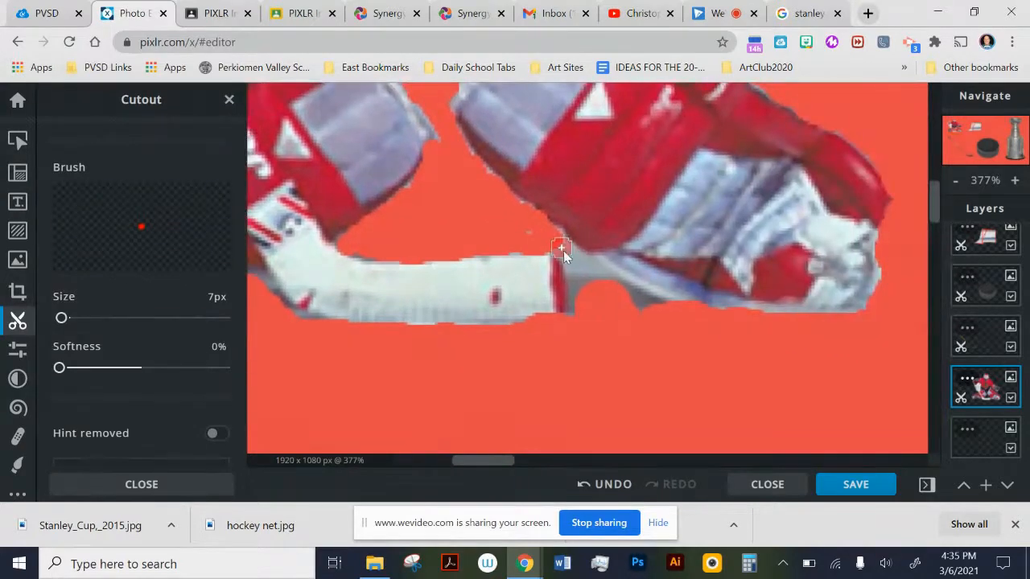
pyautogui.moveTo(586, 306)
pyautogui.mouseDown()
pyautogui.moveTo(582, 280)
pyautogui.moveTo(633, 287)
pyautogui.moveTo(705, 326)
pyautogui.moveTo(596, 288)
pyautogui.mouseUp()
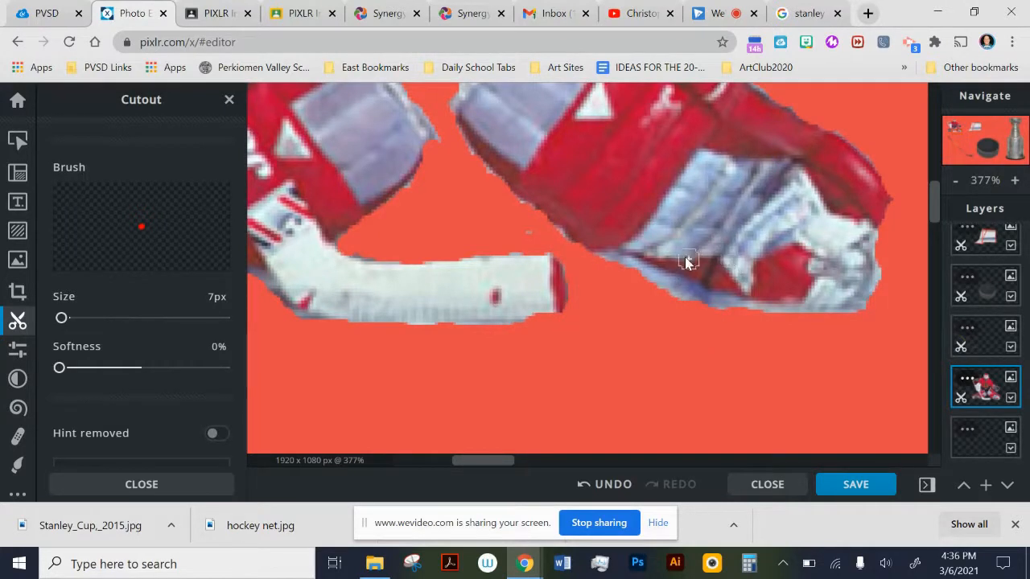
pyautogui.scroll(-2, 684, 257)
pyautogui.scroll(-10, 685, 243)
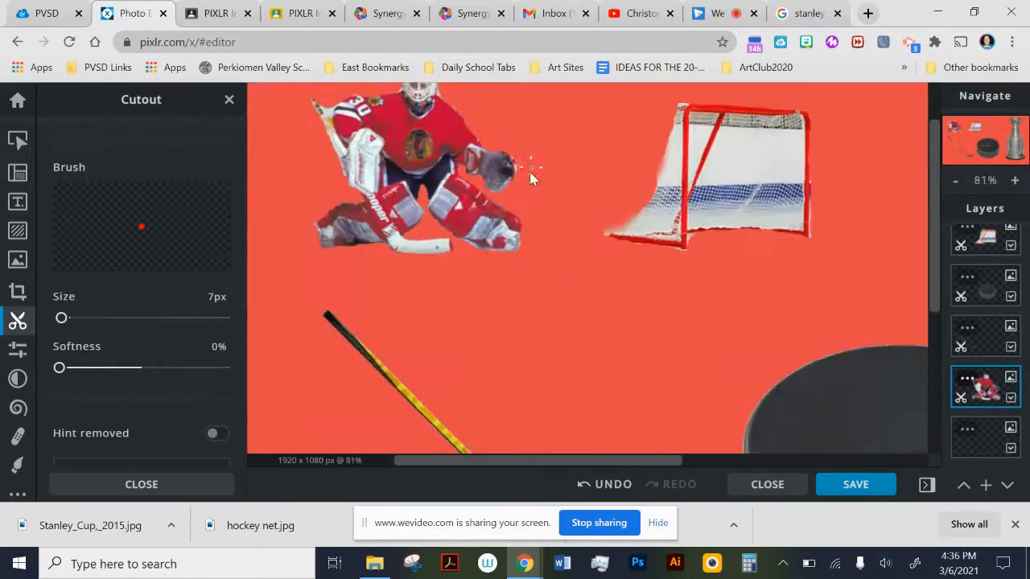
pyautogui.scroll(-3, 519, 201)
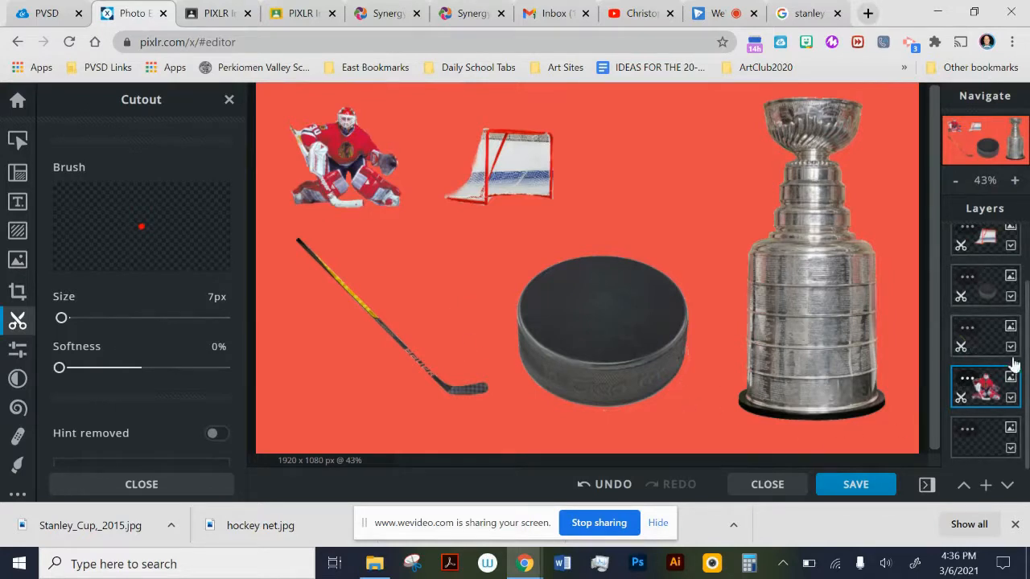
# - Draw a white filled rectangle across the bottom background layer to cover the red backdrop, and dismiss the ad banner
pyautogui.click(989, 450)
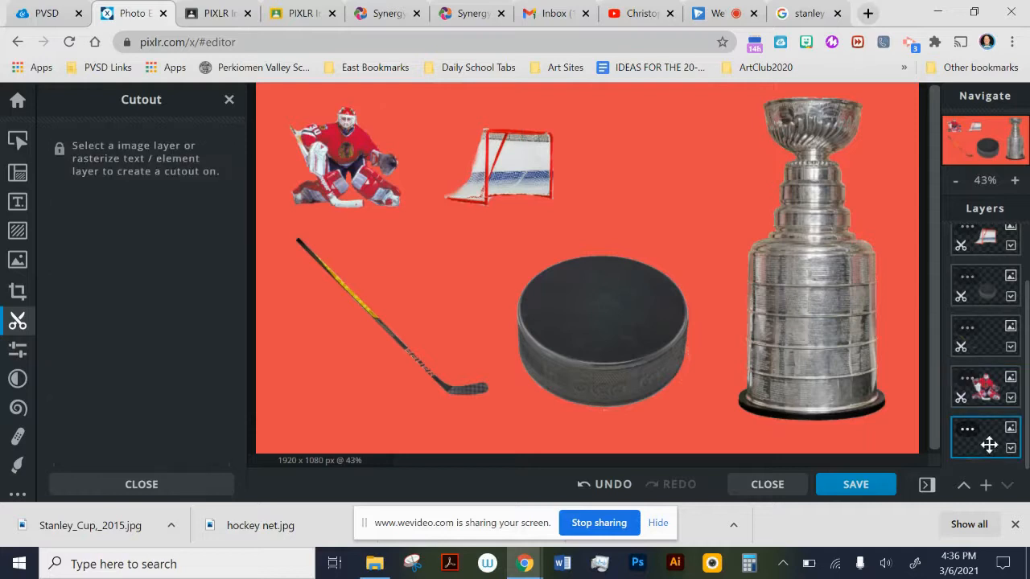
pyautogui.click(17, 463)
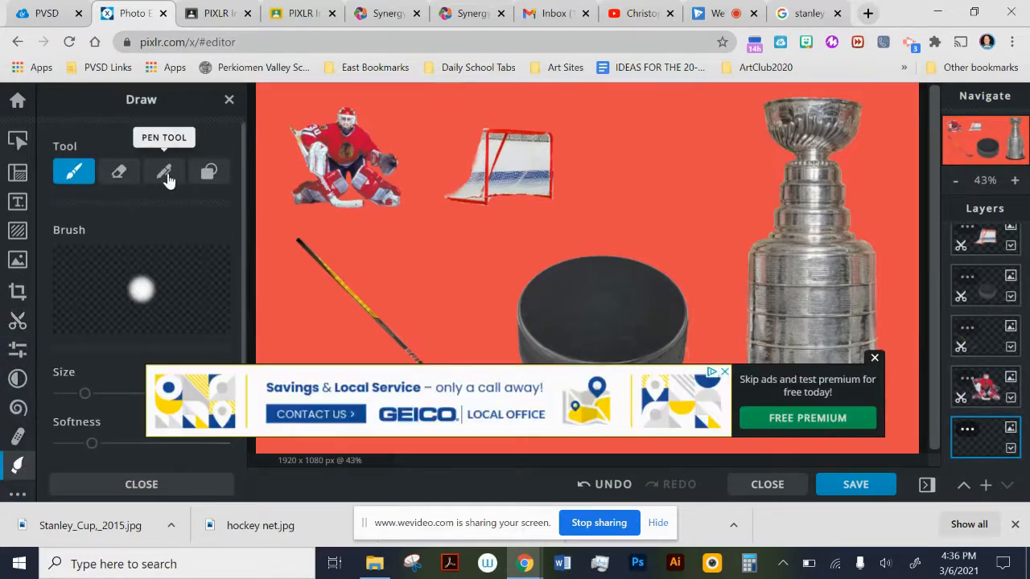
pyautogui.click(207, 170)
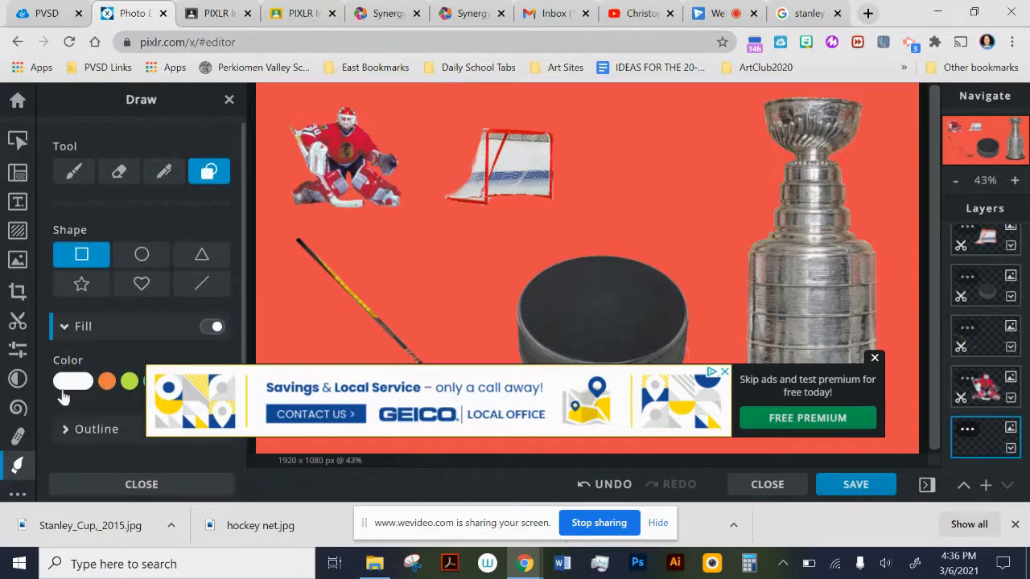
pyautogui.click(77, 386)
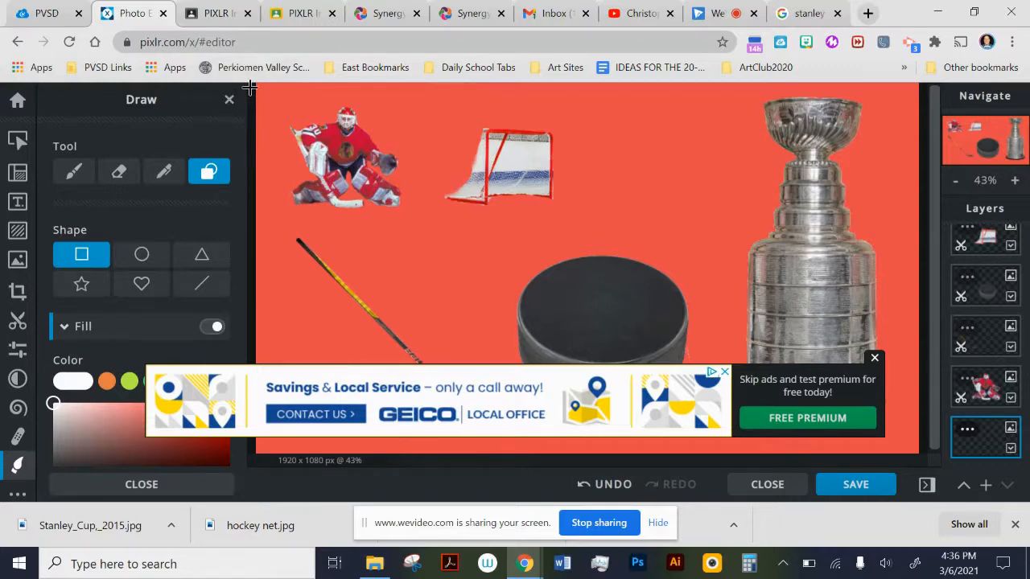
pyautogui.moveTo(252, 89); pyautogui.dragTo(855, 448)
pyautogui.moveTo(935, 422); pyautogui.dragTo(899, 410)
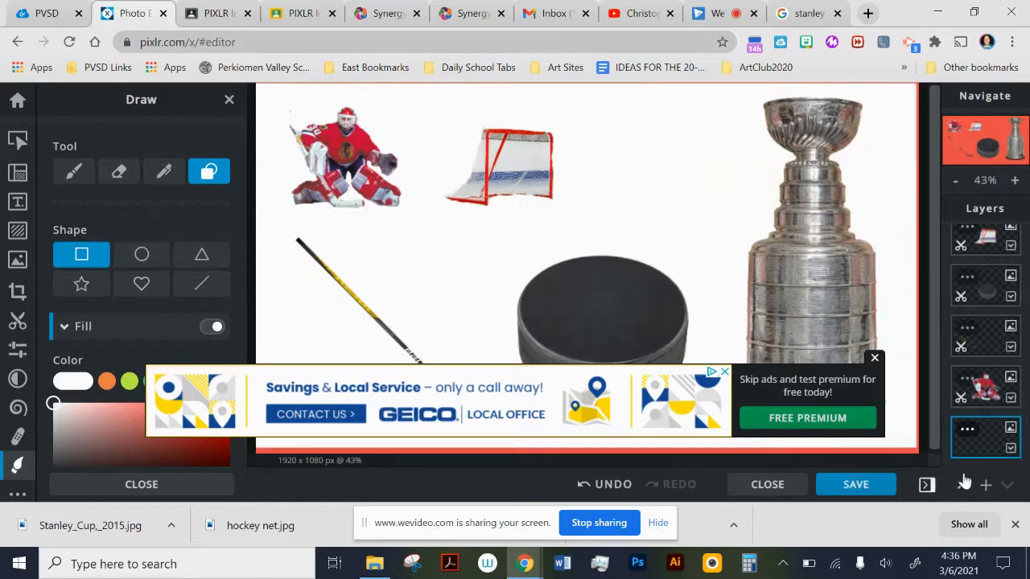
pyautogui.moveTo(851, 436); pyautogui.dragTo(836, 380)
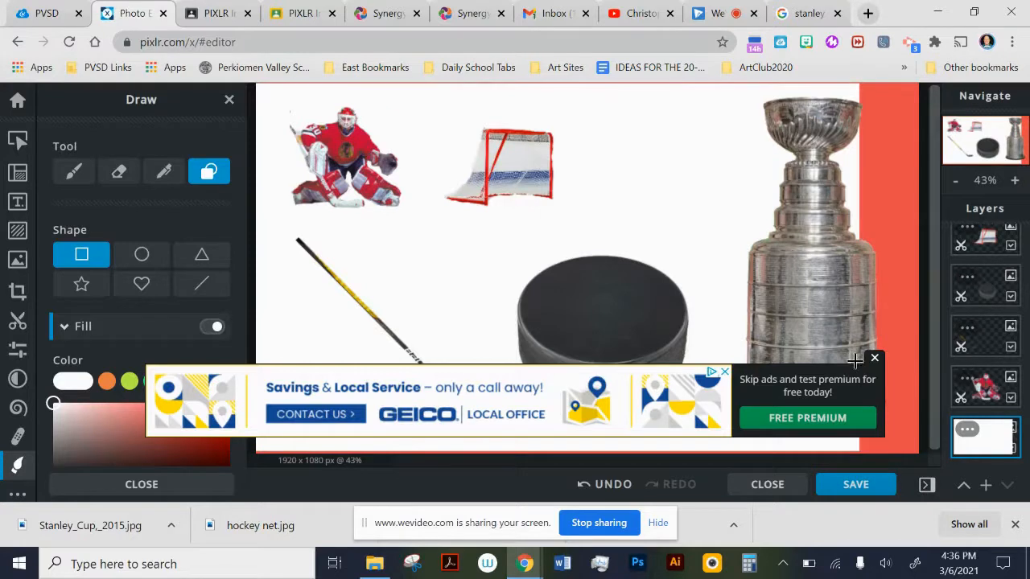
pyautogui.click(873, 359)
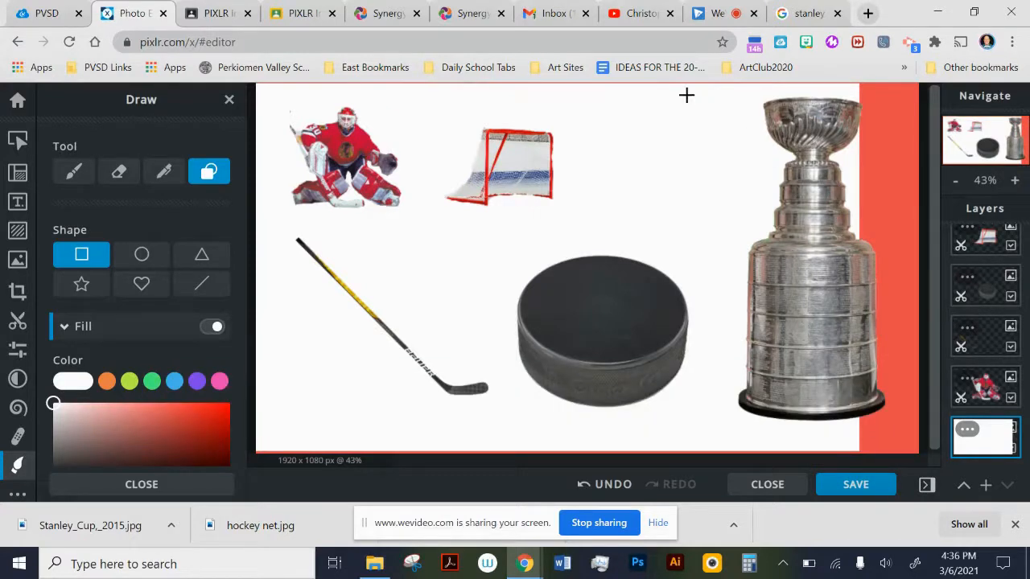
# - Add more white rectangles to the background layer over the red strips along the board's right and bottom edges
pyautogui.moveTo(758, 104); pyautogui.dragTo(925, 487)
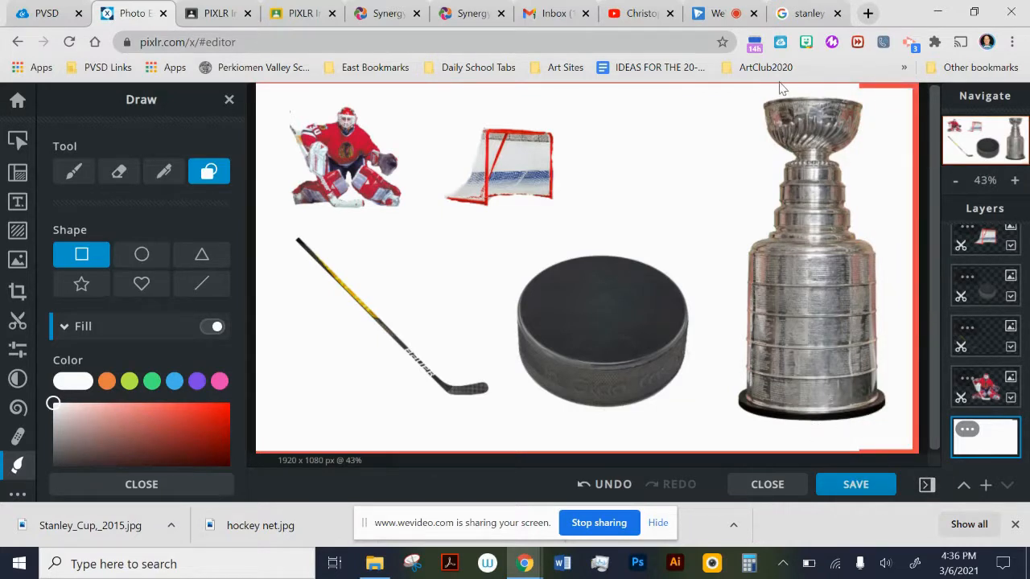
pyautogui.moveTo(882, 108); pyautogui.dragTo(924, 466)
pyautogui.hotkey('ctrl', 'z')
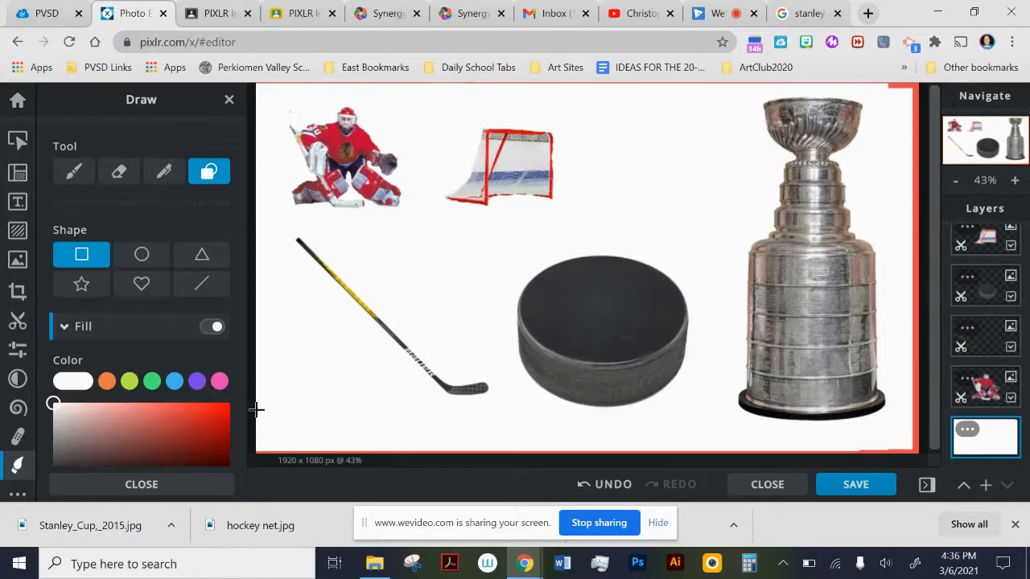
pyautogui.moveTo(259, 402); pyautogui.dragTo(418, 455)
pyautogui.moveTo(849, 468); pyautogui.dragTo(843, 426)
# - Enlarge the goalie image and reposition it in the board's upper-left area
pyautogui.click(16, 143)
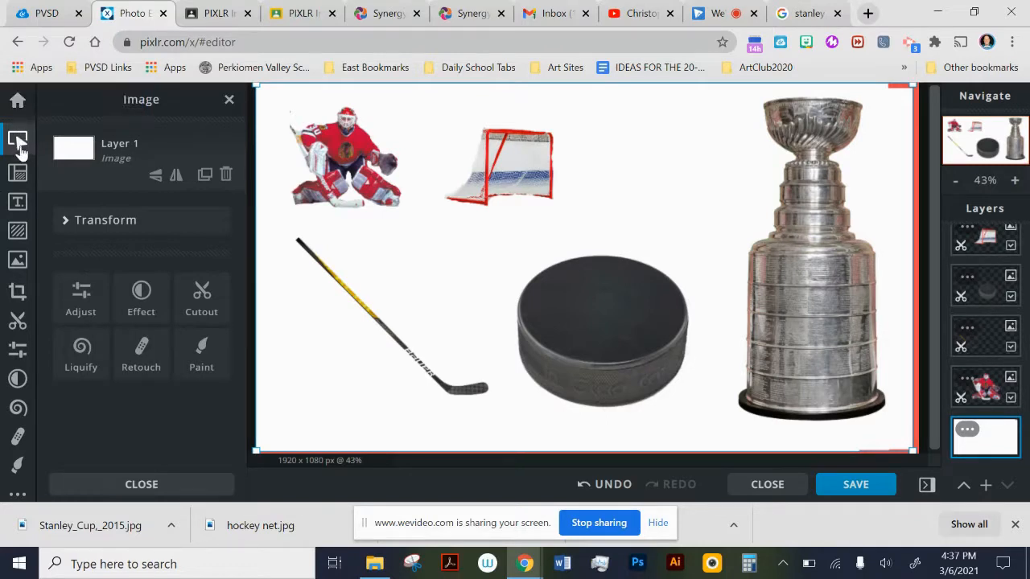
pyautogui.click(352, 156)
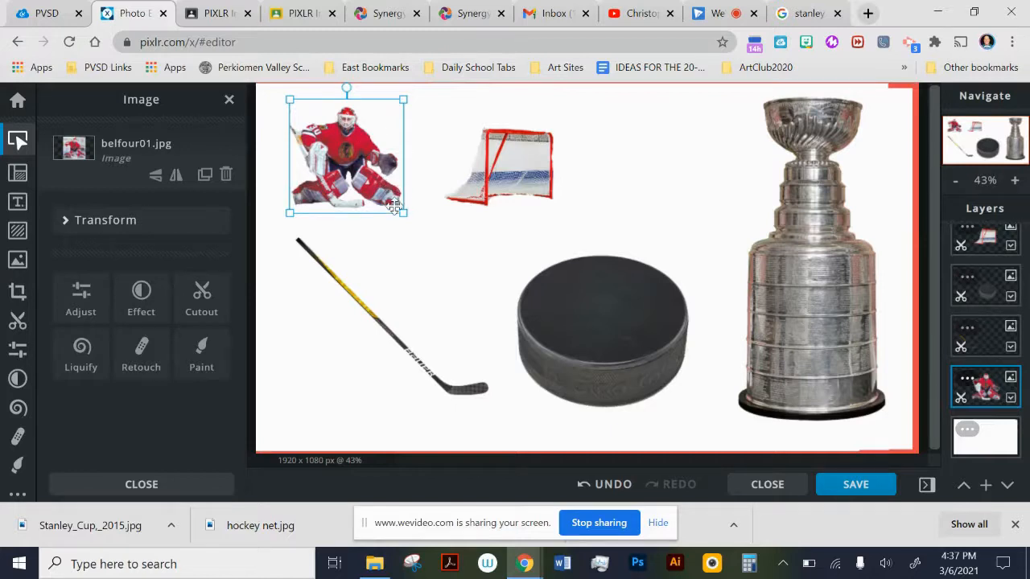
pyautogui.moveTo(403, 214); pyautogui.dragTo(477, 307)
pyautogui.moveTo(387, 185); pyautogui.dragTo(375, 174)
# - Enlarge the hockey net and move it to the space between the goalie and the Stanley Cup
pyautogui.click(459, 168)
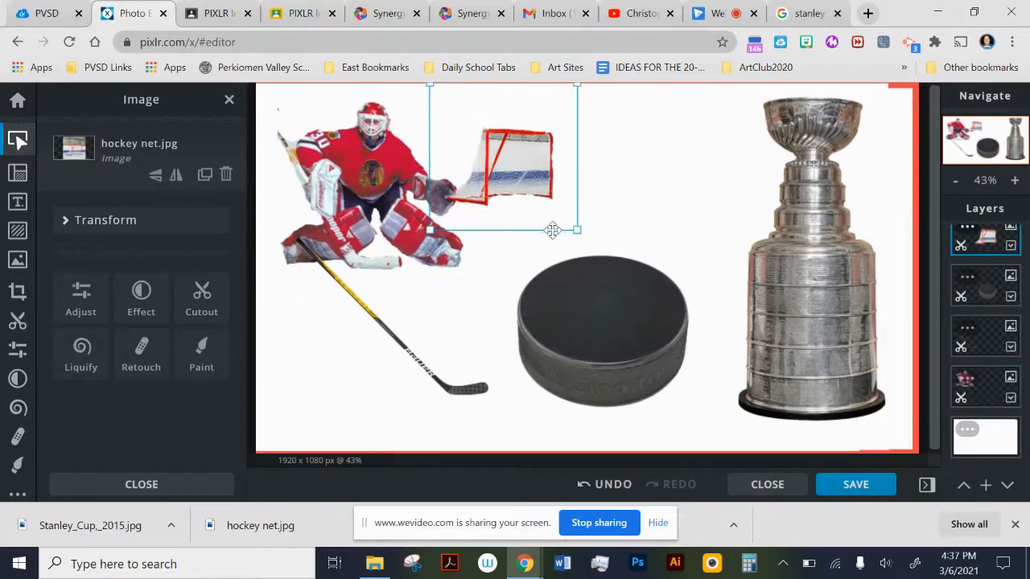
pyautogui.moveTo(577, 230); pyautogui.dragTo(679, 329)
pyautogui.moveTo(607, 196); pyautogui.dragTo(632, 168)
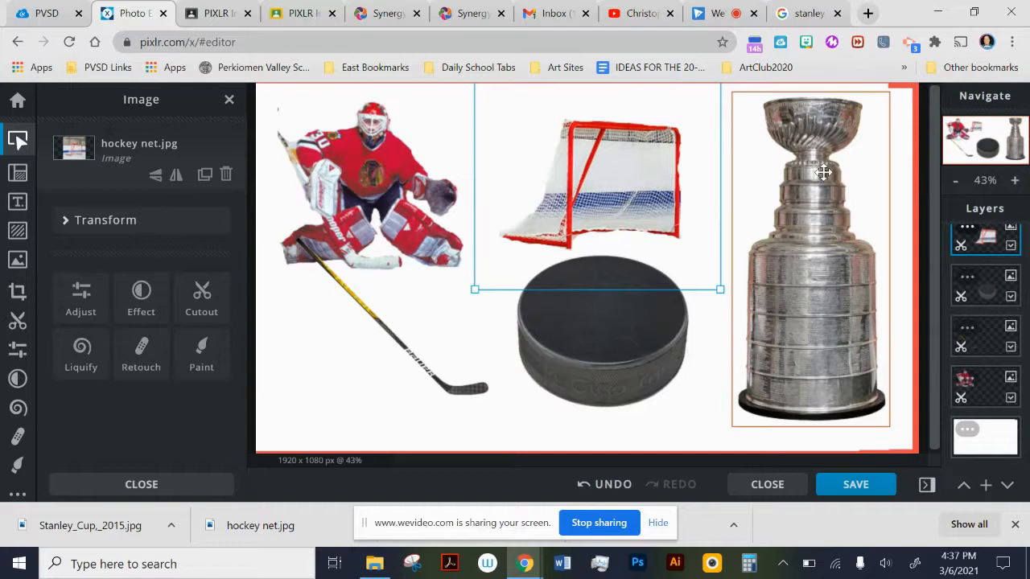
# - Enlarge the Stanley Cup slightly and reposition it near the board's right edge
pyautogui.moveTo(827, 188); pyautogui.dragTo(811, 219)
pyautogui.moveTo(873, 125)
pyautogui.mouseDown()
pyautogui.moveTo(884, 110)
pyautogui.moveTo(883, 121)
pyautogui.mouseUp()
pyautogui.moveTo(823, 220); pyautogui.dragTo(845, 214)
# - Shrink the puck and place it beside the Stanley Cup, and move the net down and left against the goalie
pyautogui.click(612, 304)
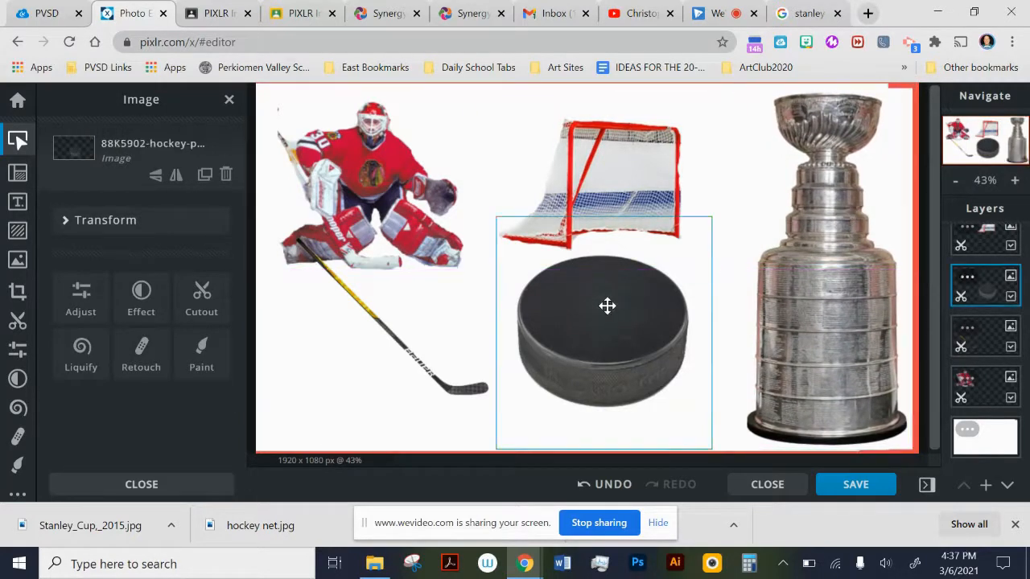
pyautogui.moveTo(711, 217); pyautogui.dragTo(616, 326)
pyautogui.moveTo(574, 361); pyautogui.dragTo(675, 248)
pyautogui.moveTo(607, 171); pyautogui.dragTo(528, 214)
# - Shrink the puck further, raise its layer above the net, and overlap it on the net's right post
pyautogui.click(690, 258)
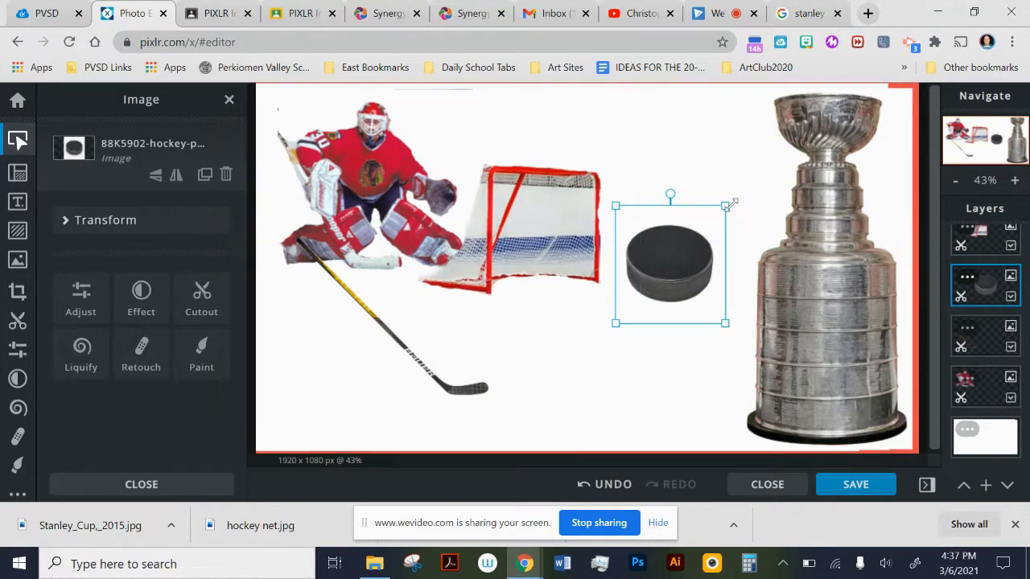
pyautogui.moveTo(727, 205); pyautogui.dragTo(686, 234)
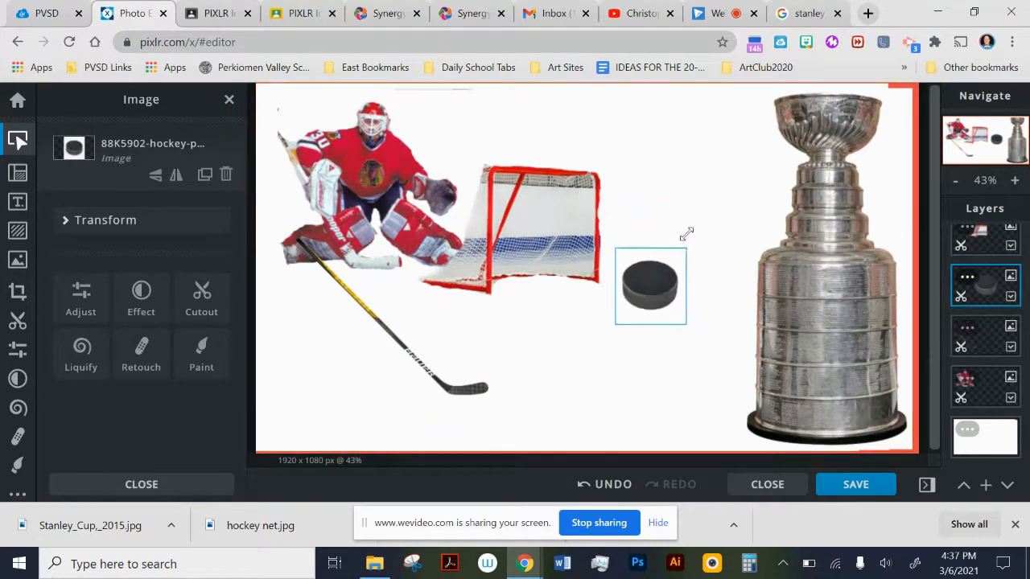
pyautogui.moveTo(650, 282); pyautogui.dragTo(656, 241)
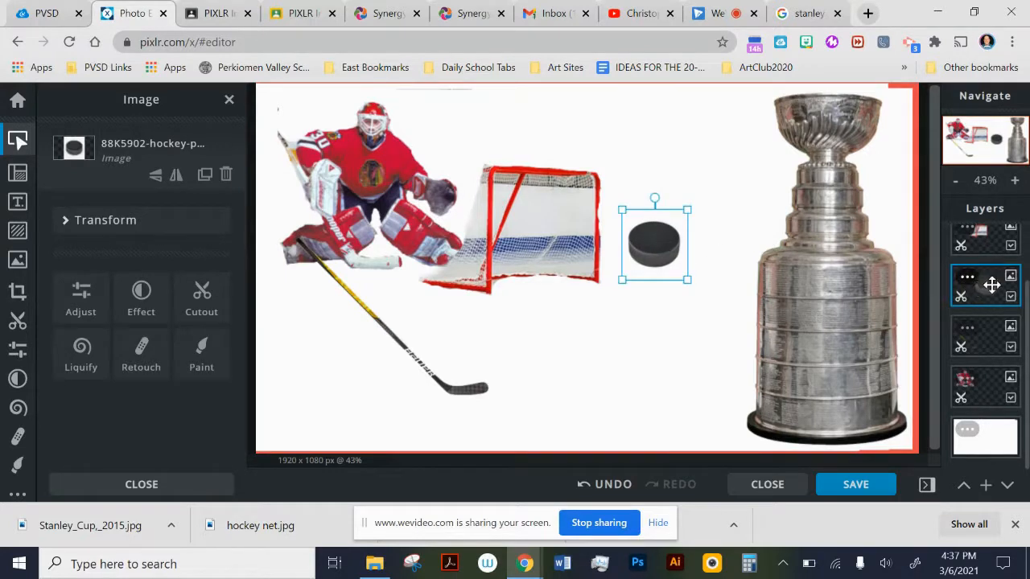
pyautogui.moveTo(989, 288)
pyautogui.mouseDown()
pyautogui.moveTo(989, 243)
pyautogui.moveTo(1002, 330)
pyautogui.moveTo(991, 297)
pyautogui.mouseUp()
pyautogui.moveTo(670, 247); pyautogui.dragTo(608, 254)
# - Move the goalie onto the net and raise the goalie's layer above the net's layer
pyautogui.click(363, 166)
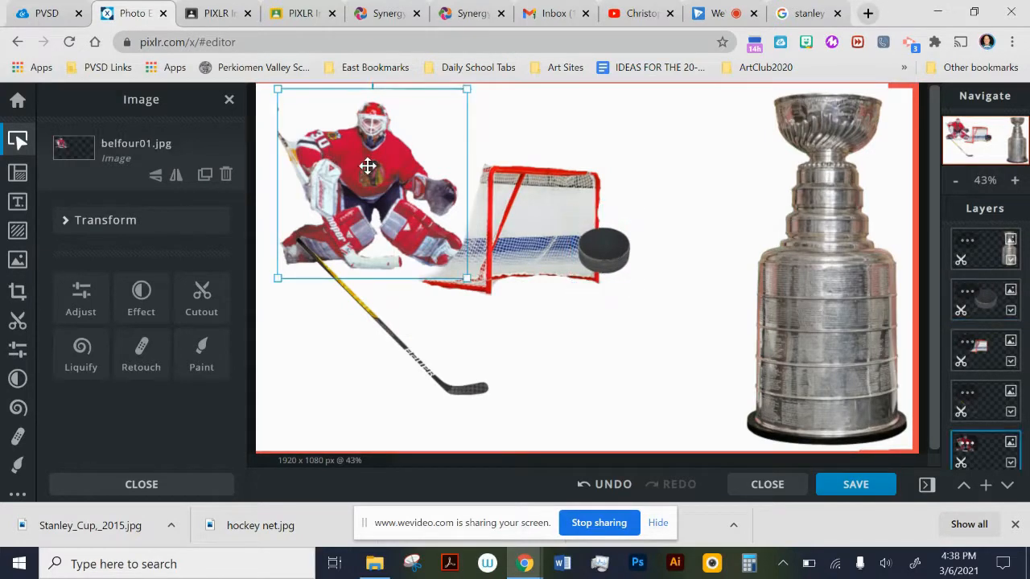
pyautogui.moveTo(366, 163); pyautogui.dragTo(504, 191)
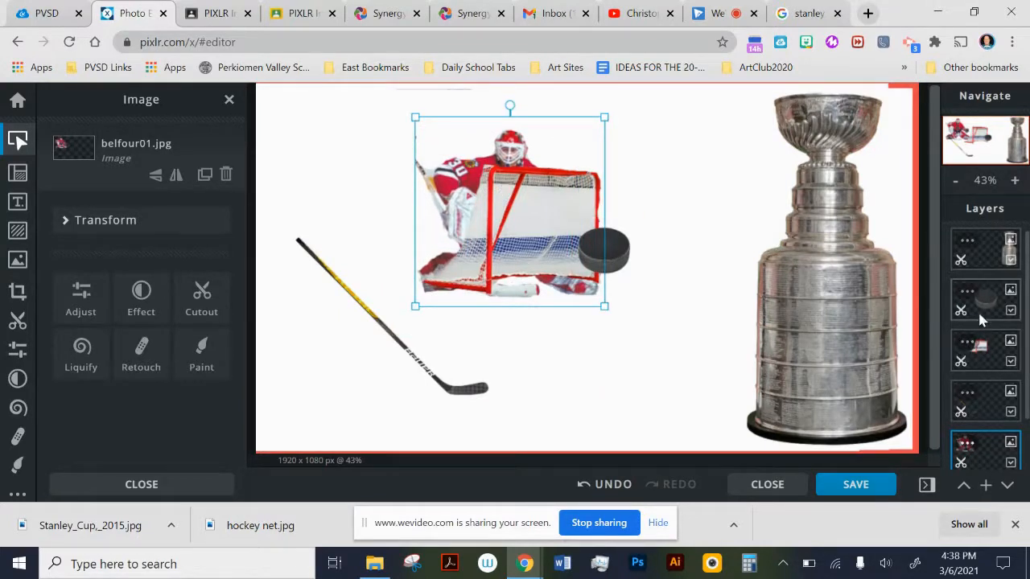
pyautogui.scroll(-2, 991, 371)
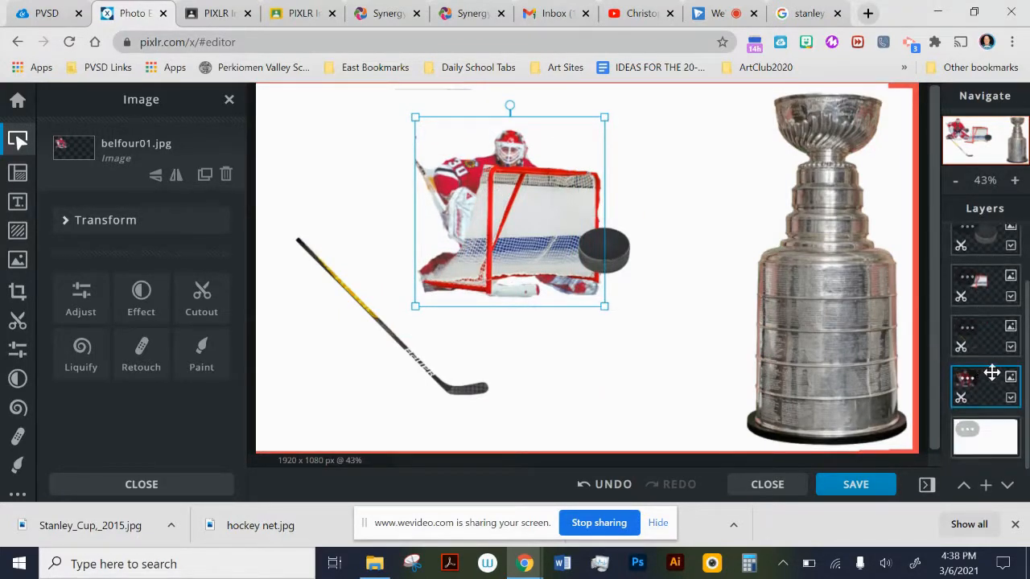
pyautogui.moveTo(986, 389); pyautogui.dragTo(976, 284)
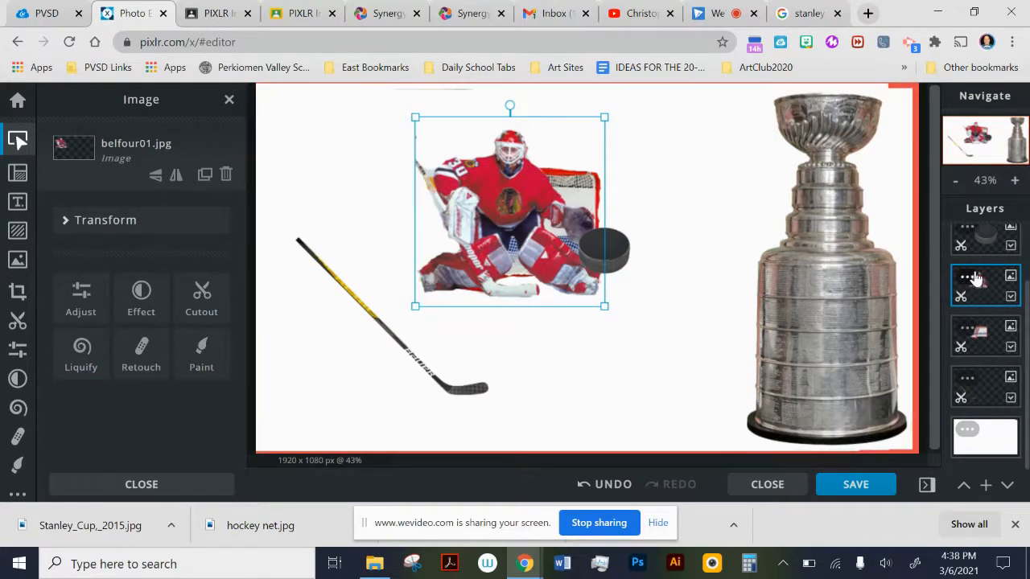
# - Move the net left and enlarge it slightly, and place a slightly smaller goalie in front of its right post
pyautogui.moveTo(604, 117); pyautogui.dragTo(586, 135)
pyautogui.moveTo(499, 194); pyautogui.dragTo(585, 211)
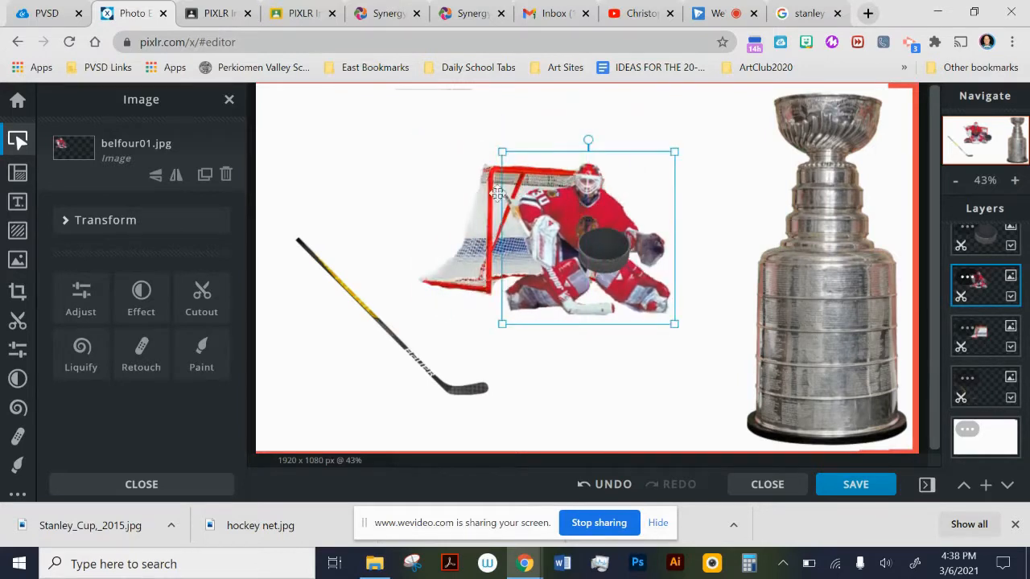
pyautogui.moveTo(471, 266); pyautogui.dragTo(327, 266)
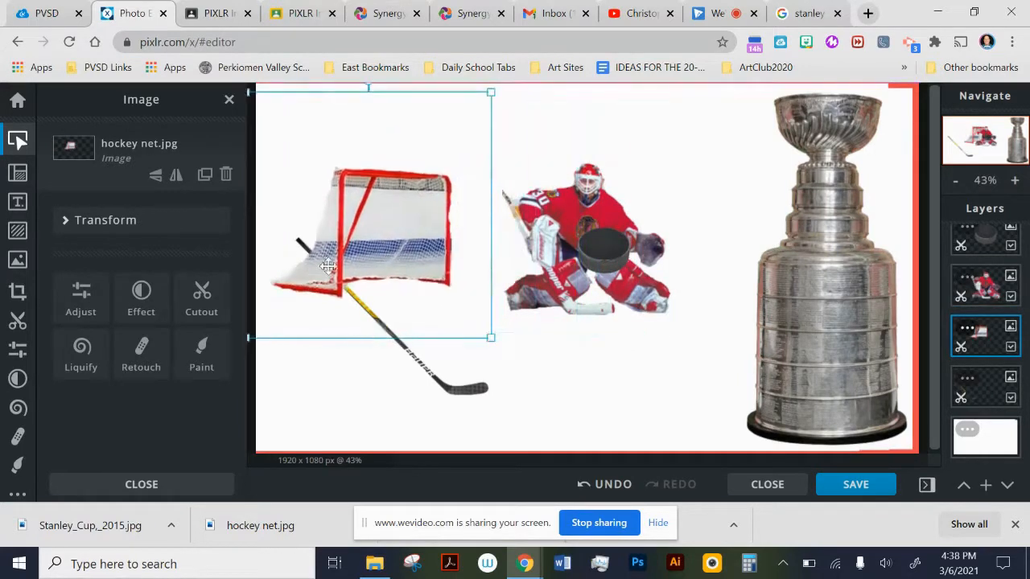
pyautogui.moveTo(490, 90); pyautogui.dragTo(561, 66)
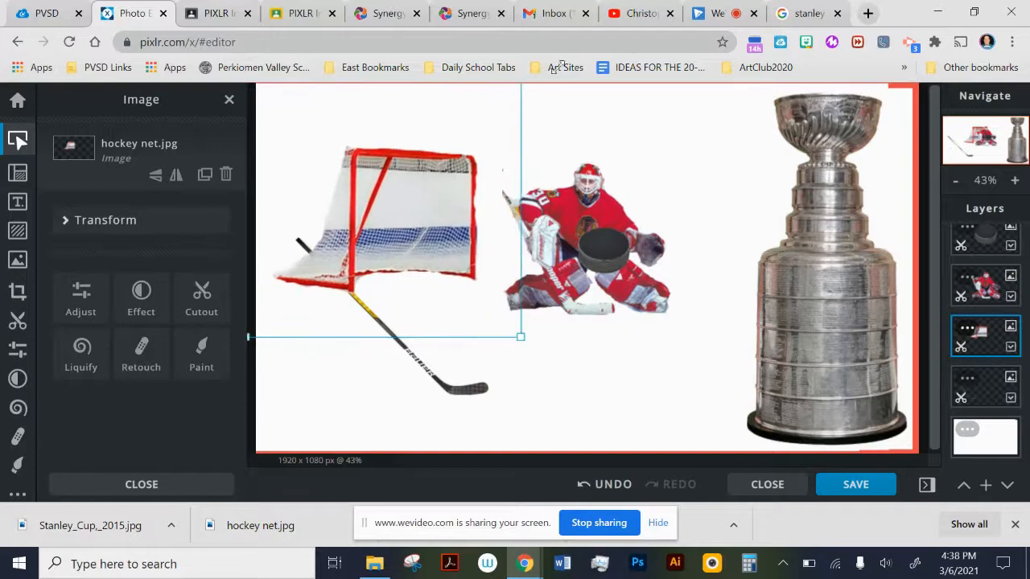
pyautogui.moveTo(413, 299); pyautogui.dragTo(444, 300)
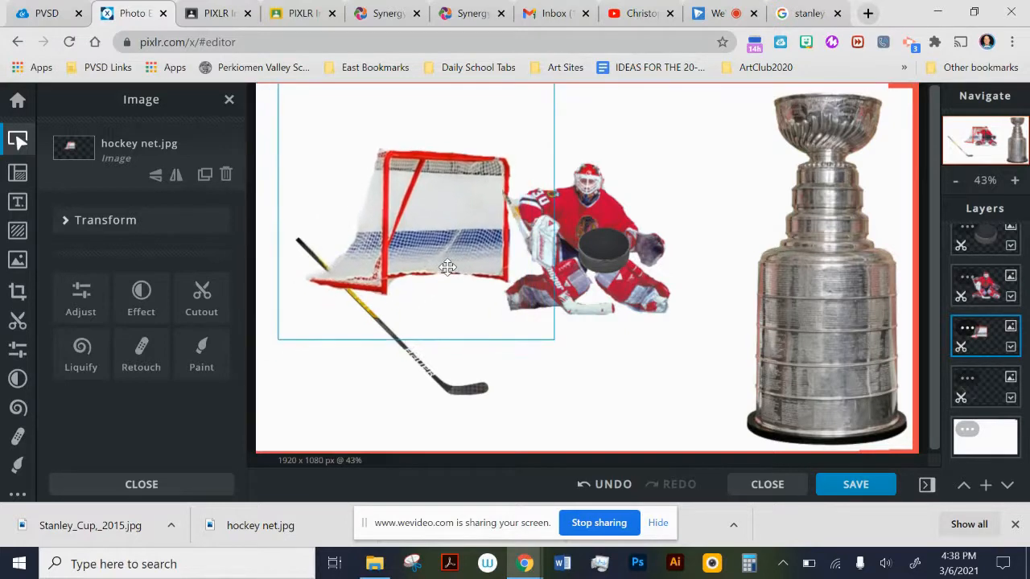
pyautogui.moveTo(576, 202); pyautogui.dragTo(506, 221)
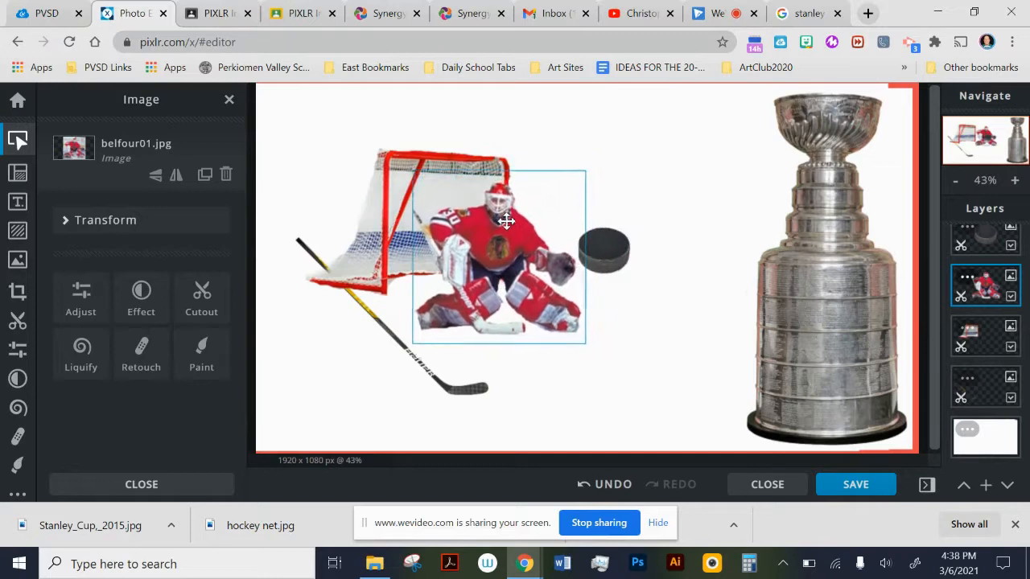
# - Enlarge the puck, tilt it counterclockwise, and place it above and to the right of the goalie
pyautogui.click(607, 249)
pyautogui.moveTo(617, 249); pyautogui.dragTo(762, 98)
pyautogui.moveTo(713, 167); pyautogui.dragTo(668, 201)
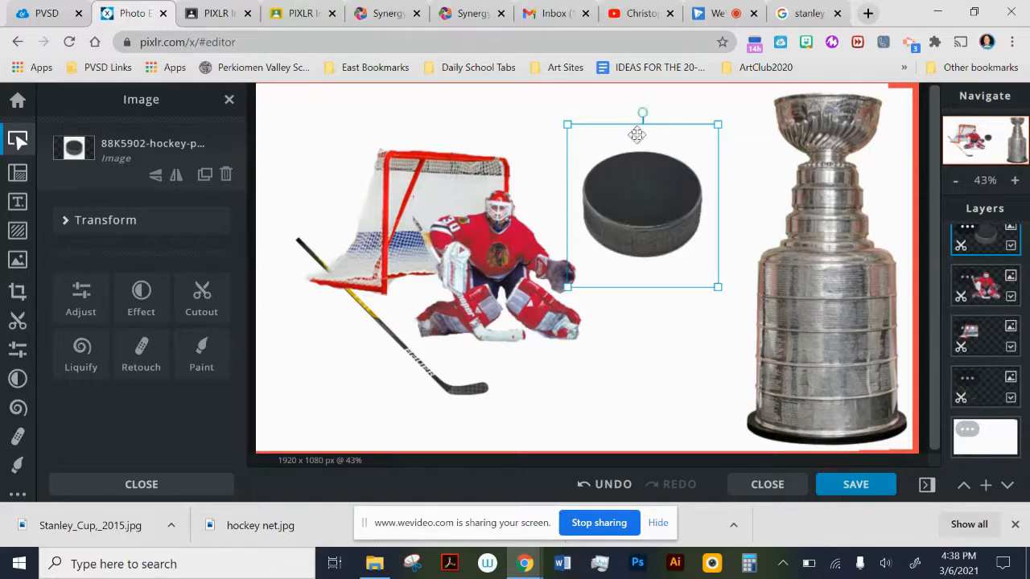
pyautogui.moveTo(643, 110); pyautogui.dragTo(611, 121)
pyautogui.moveTo(646, 204); pyautogui.dragTo(659, 168)
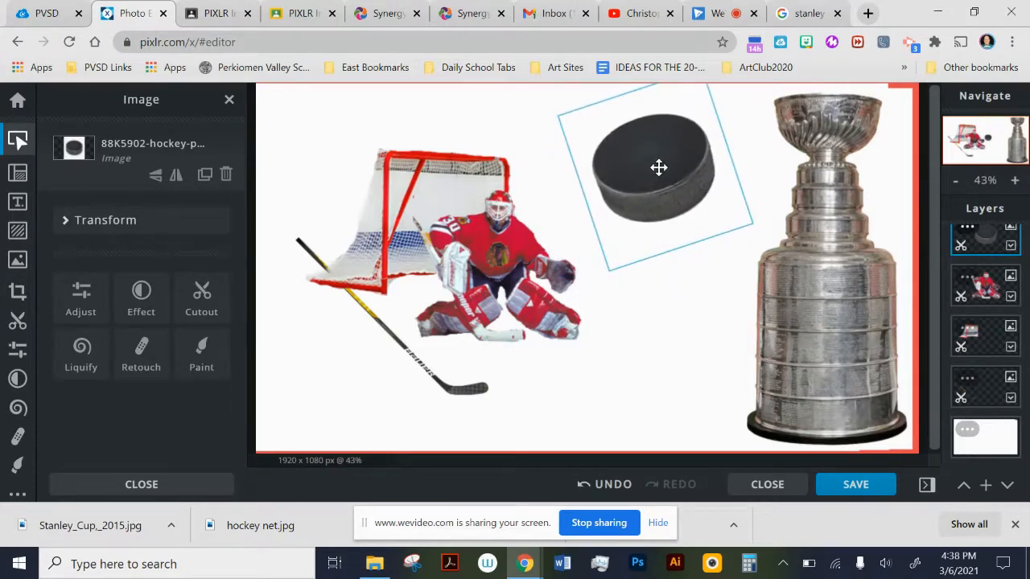
# - Raise the hockey stick's layer to the top of the layer stack
pyautogui.click(394, 354)
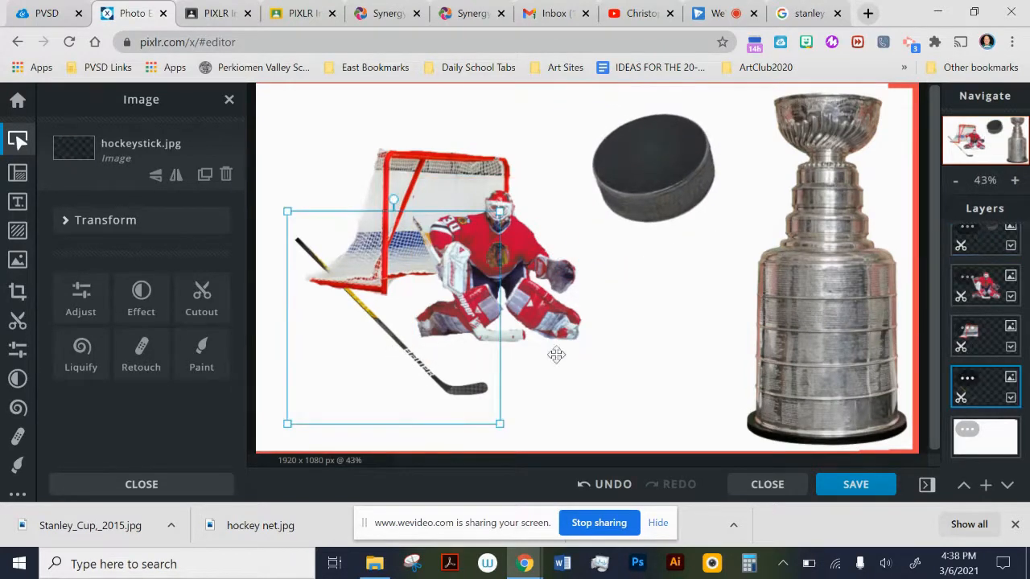
pyautogui.moveTo(970, 388); pyautogui.dragTo(992, 210)
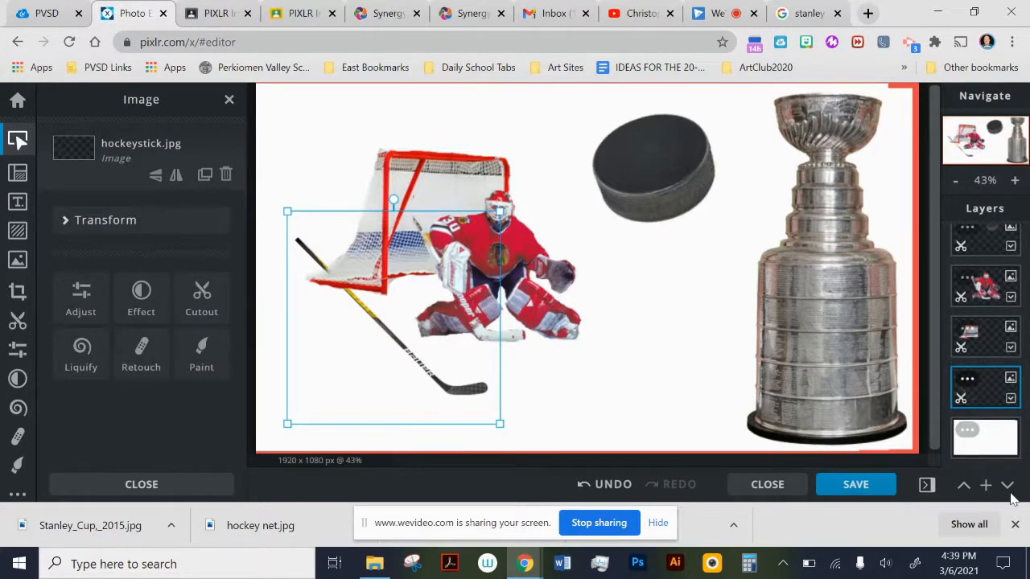
pyautogui.click(963, 488)
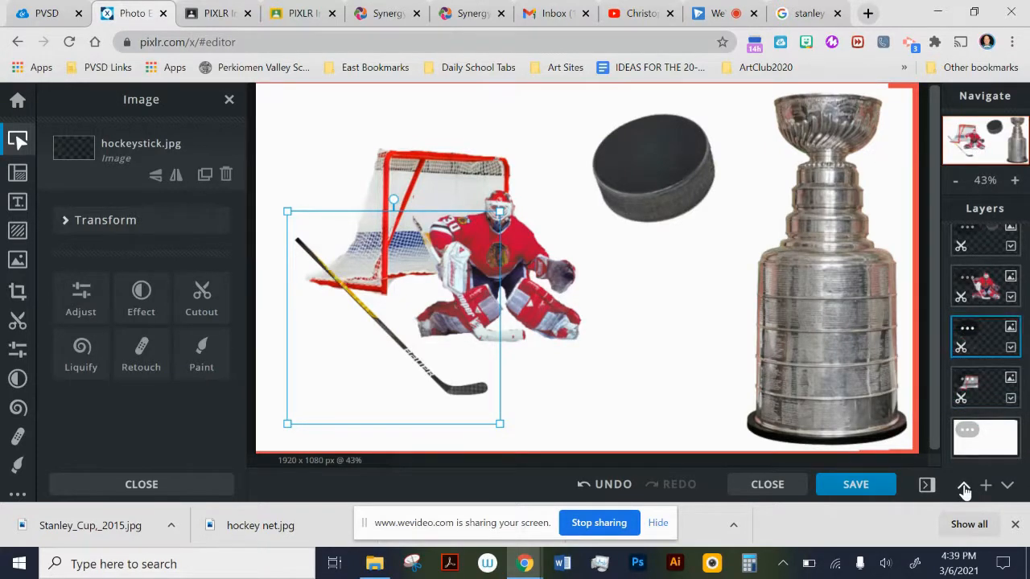
pyautogui.click(963, 487)
pyautogui.click(963, 488)
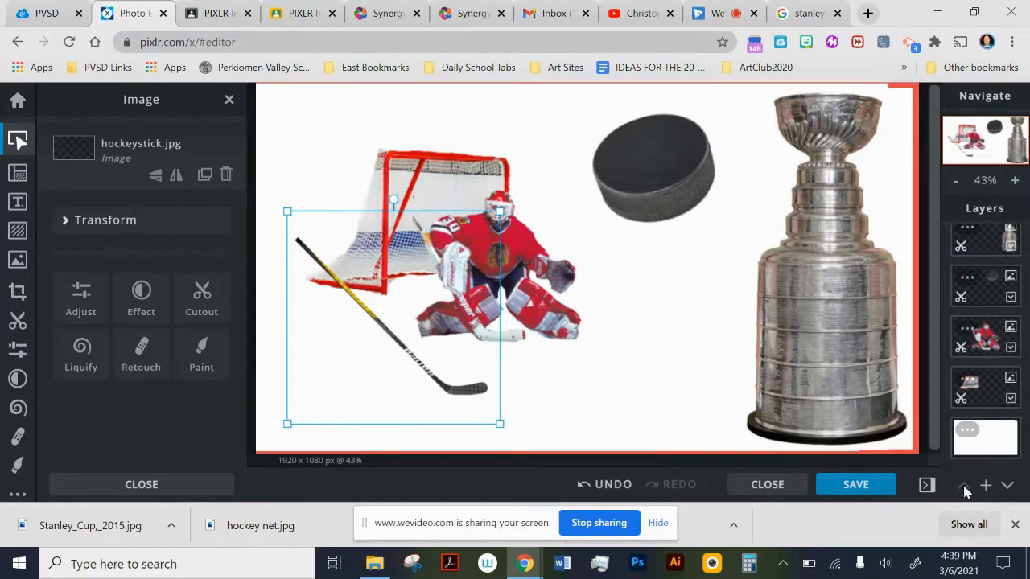
# - Enlarge the hockey stick and position it diagonally across the net and goalie
pyautogui.moveTo(370, 319); pyautogui.dragTo(398, 317)
pyautogui.moveTo(528, 422); pyautogui.dragTo(616, 465)
pyautogui.moveTo(453, 376); pyautogui.dragTo(453, 311)
pyautogui.moveTo(613, 438); pyautogui.dragTo(627, 452)
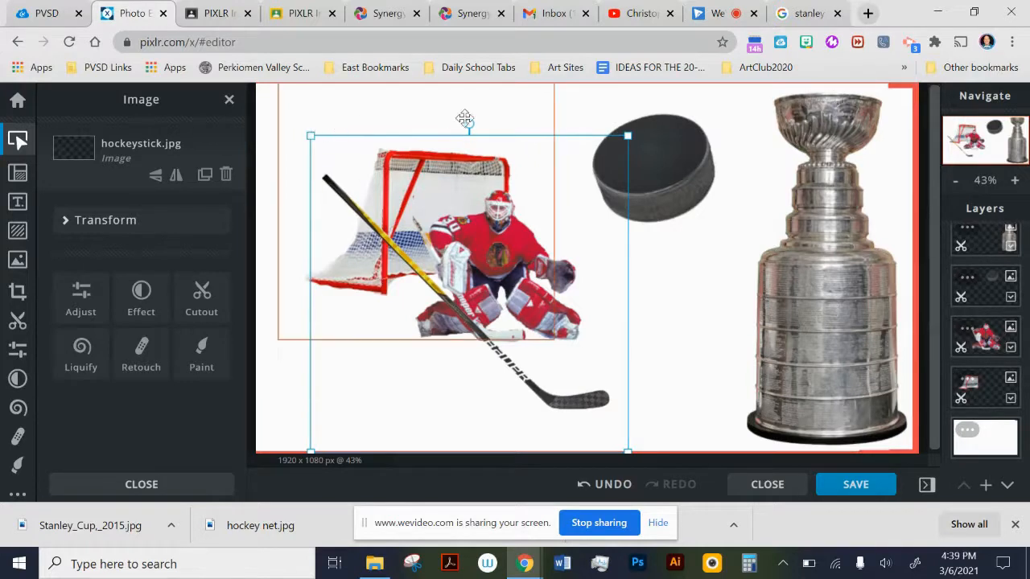
# - Rotate the hockey stick blade-up, place it between the goalie and the Stanley Cup, and duplicate its layer
pyautogui.moveTo(470, 126); pyautogui.dragTo(644, 332)
pyautogui.moveTo(674, 291); pyautogui.dragTo(679, 293)
pyautogui.rightClick(680, 294)
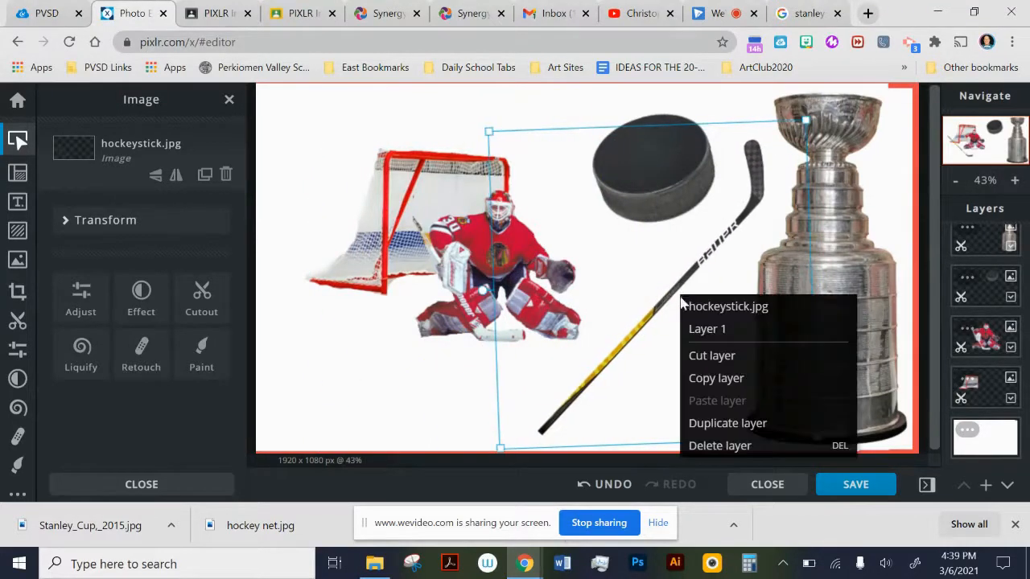
pyautogui.click(720, 422)
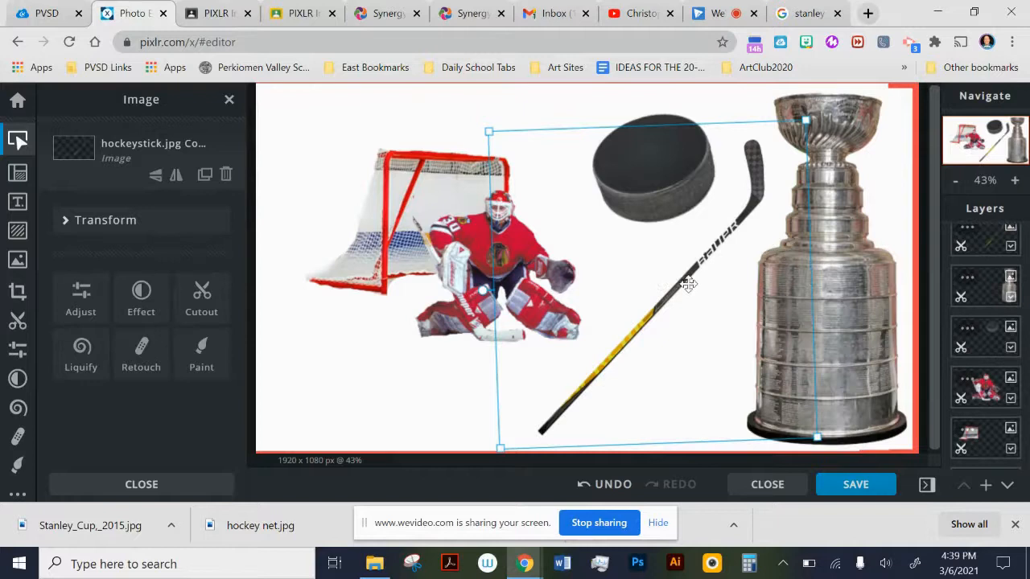
# - Move the duplicated hockey stick over the net, tilt it counterclockwise so its blade points up-left, and position it left of the goalie
pyautogui.moveTo(678, 291); pyautogui.dragTo(446, 265)
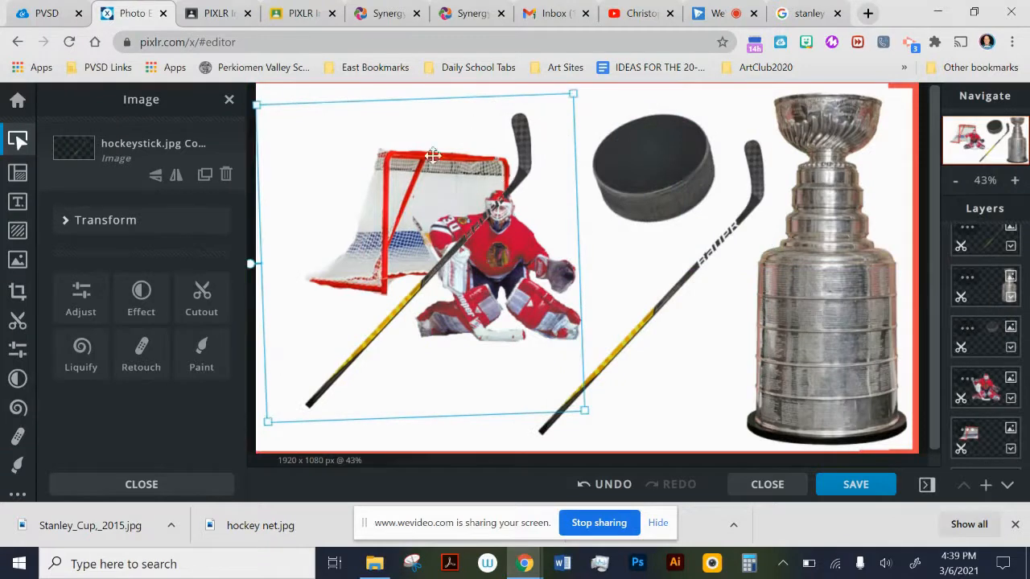
pyautogui.moveTo(352, 158); pyautogui.dragTo(373, 164)
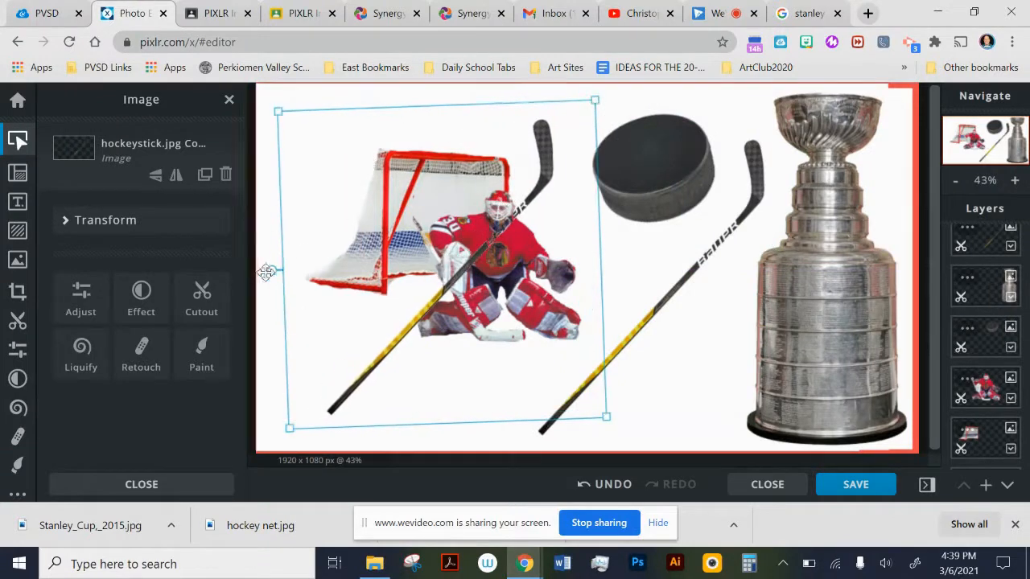
pyautogui.moveTo(266, 276); pyautogui.dragTo(405, 359)
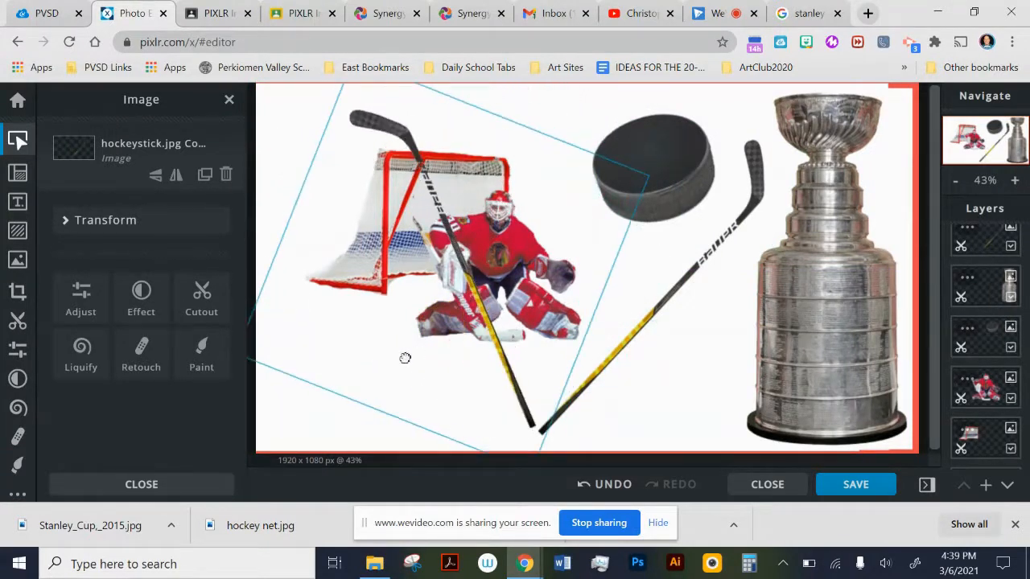
pyautogui.moveTo(440, 213); pyautogui.dragTo(362, 216)
pyautogui.click(751, 349)
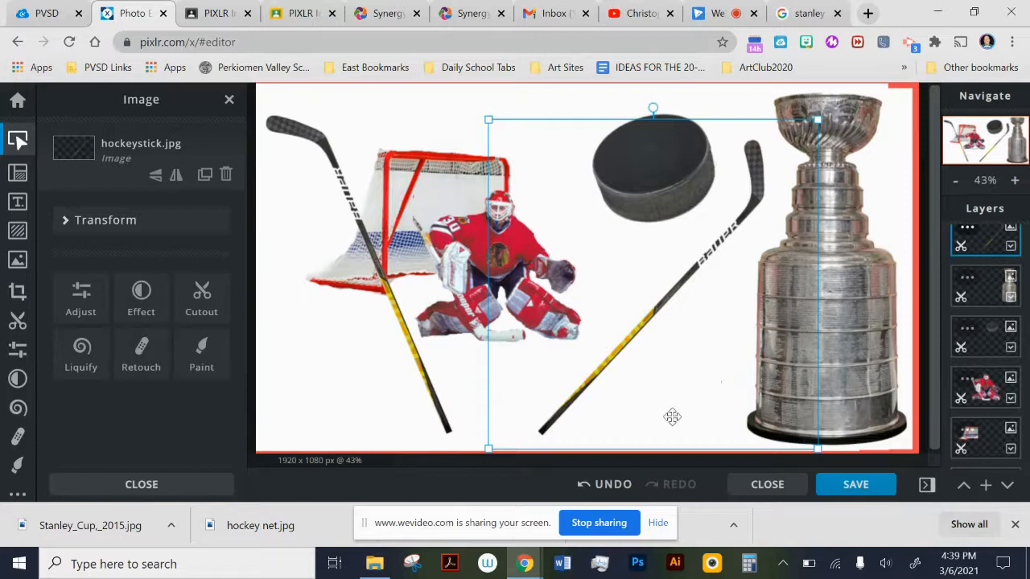
pyautogui.click(408, 118)
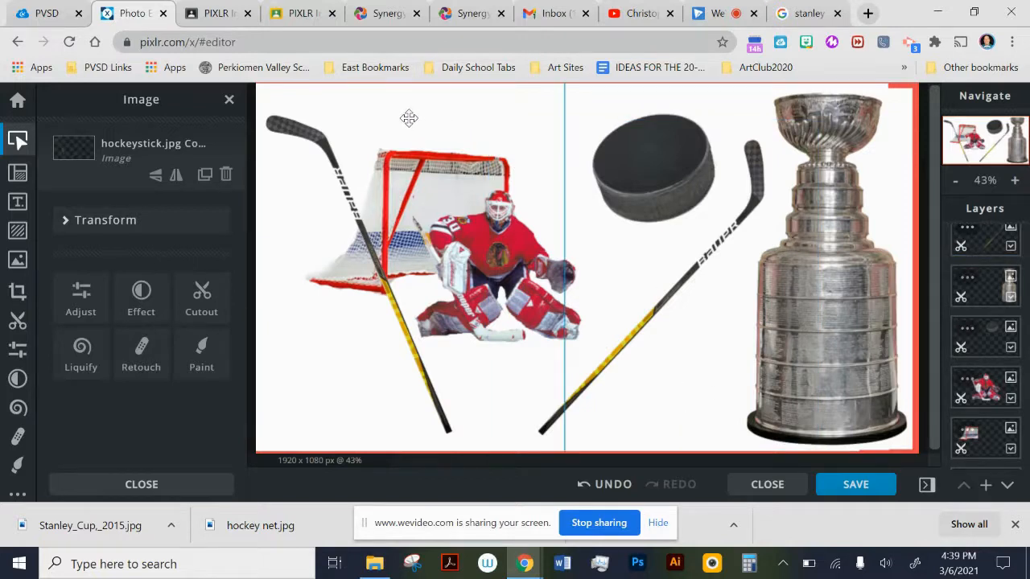
# - Save the board as a layered PXZ file named with the teacher's name followed by "-IB-Hockey", and dismiss the download message and advertisement
pyautogui.click(855, 484)
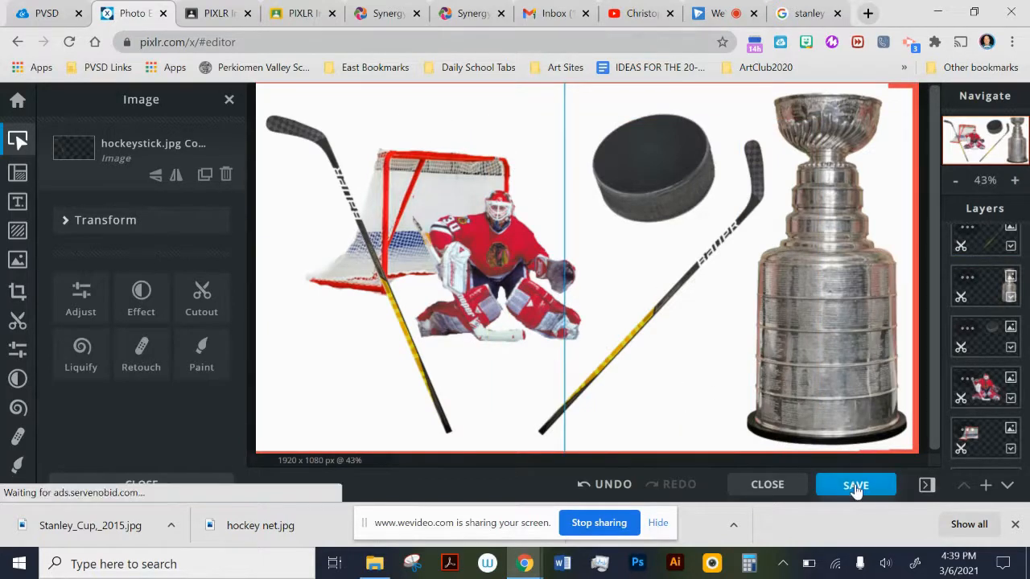
pyautogui.click(578, 214)
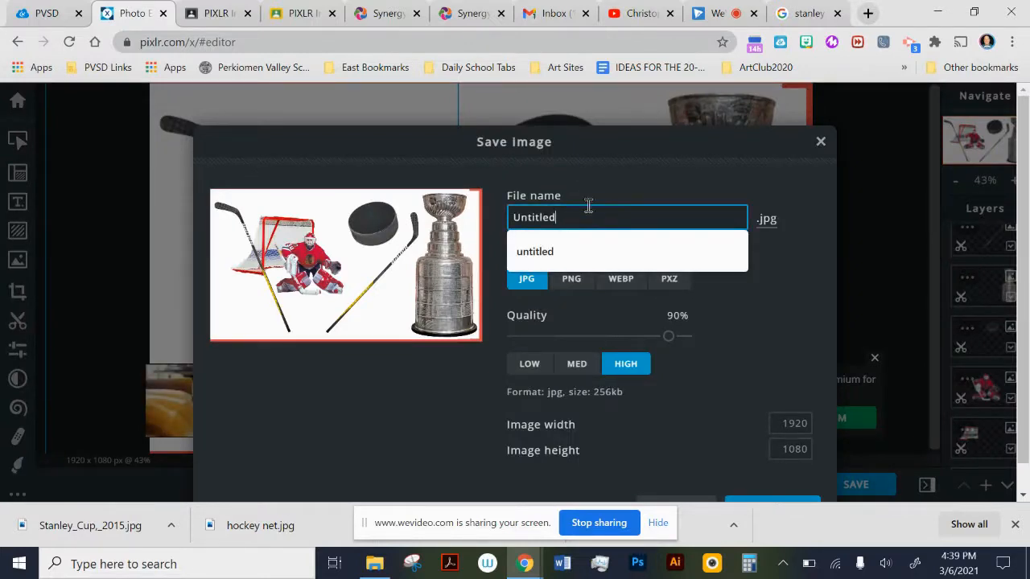
pyautogui.press('BackSpace')
pyautogui.press('BackSpace')
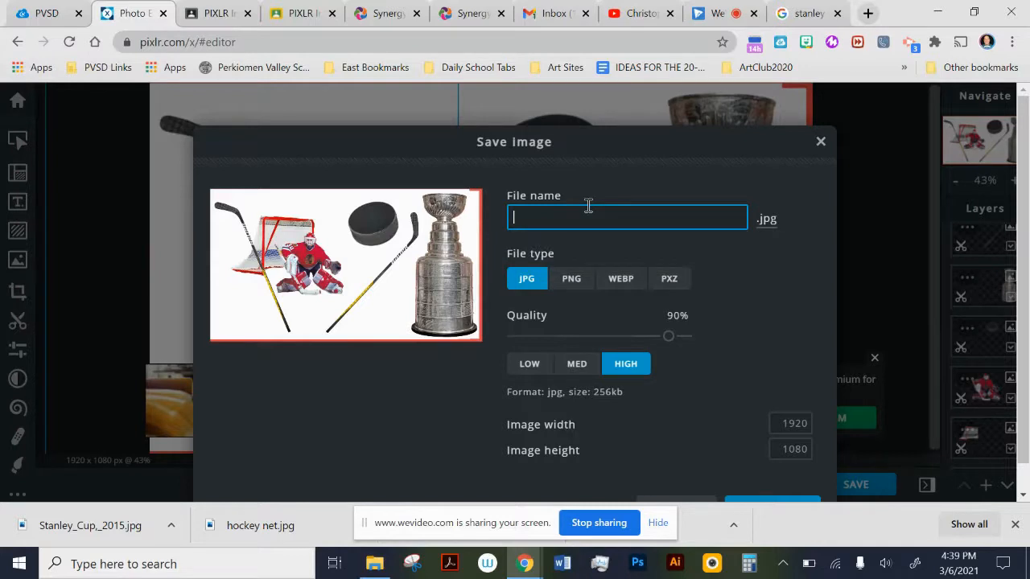
pyautogui.write('Mr.Bernholdt-')
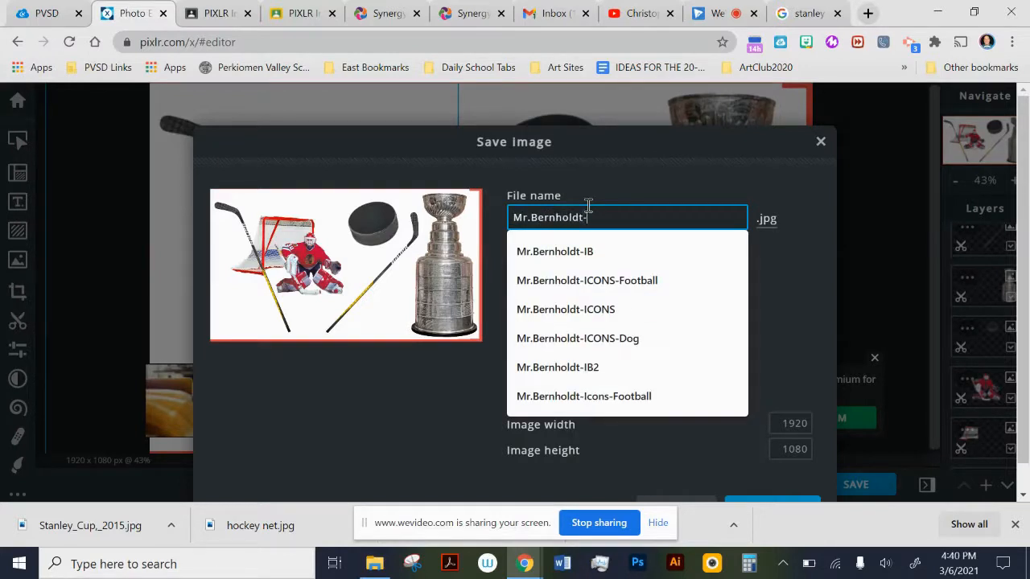
pyautogui.write('IB-Hockey')
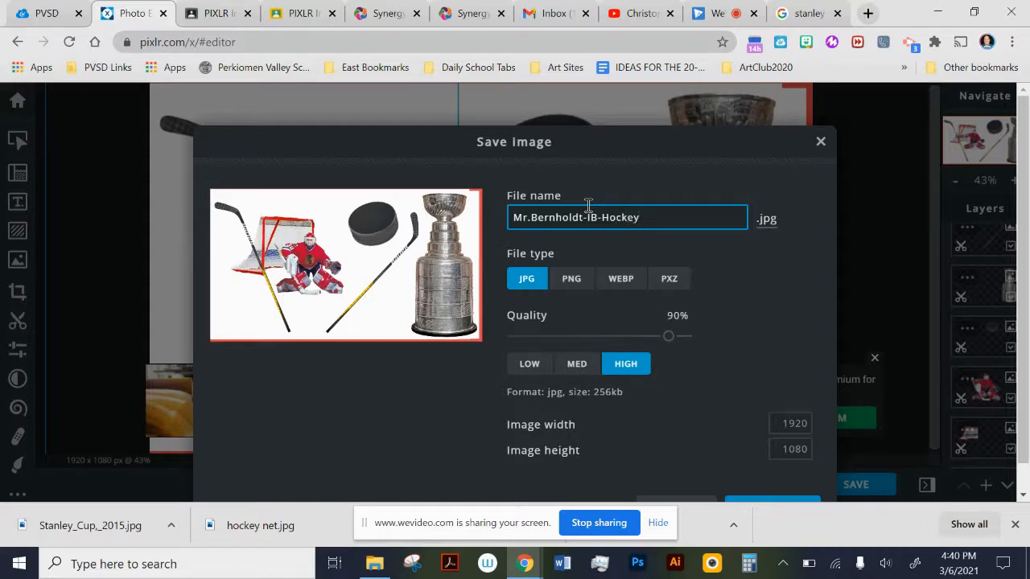
pyautogui.click(673, 279)
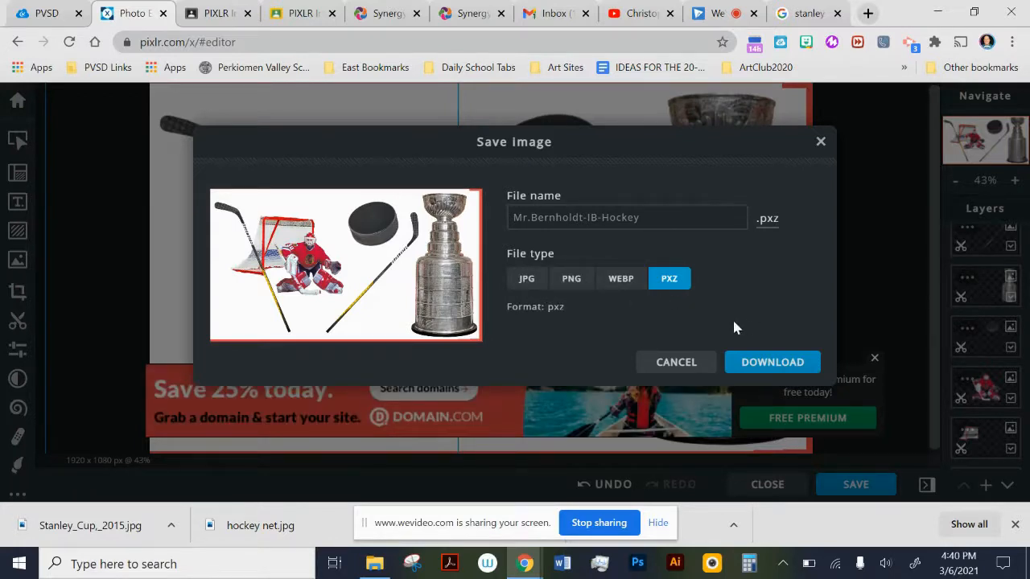
pyautogui.click(772, 364)
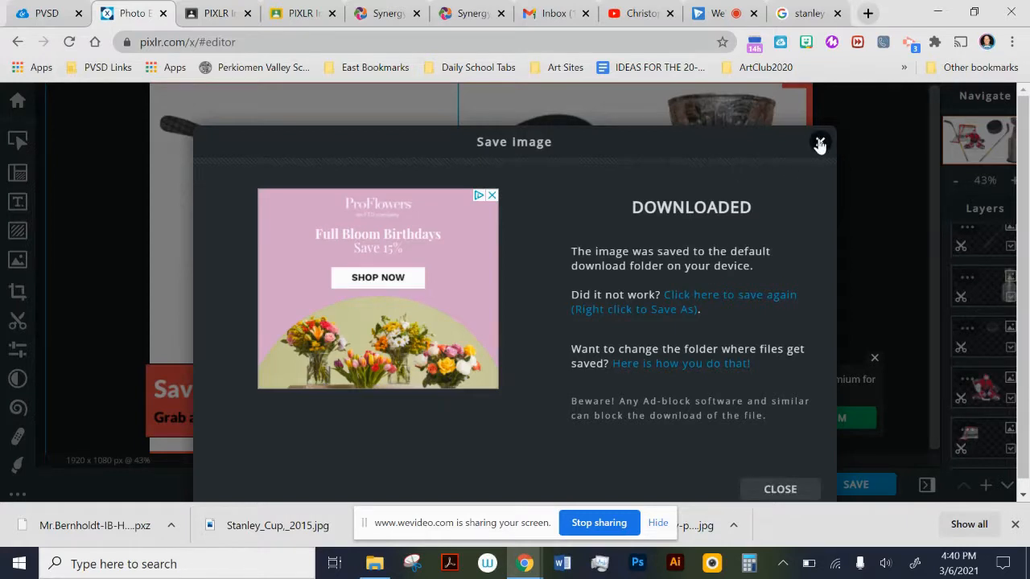
pyautogui.click(818, 143)
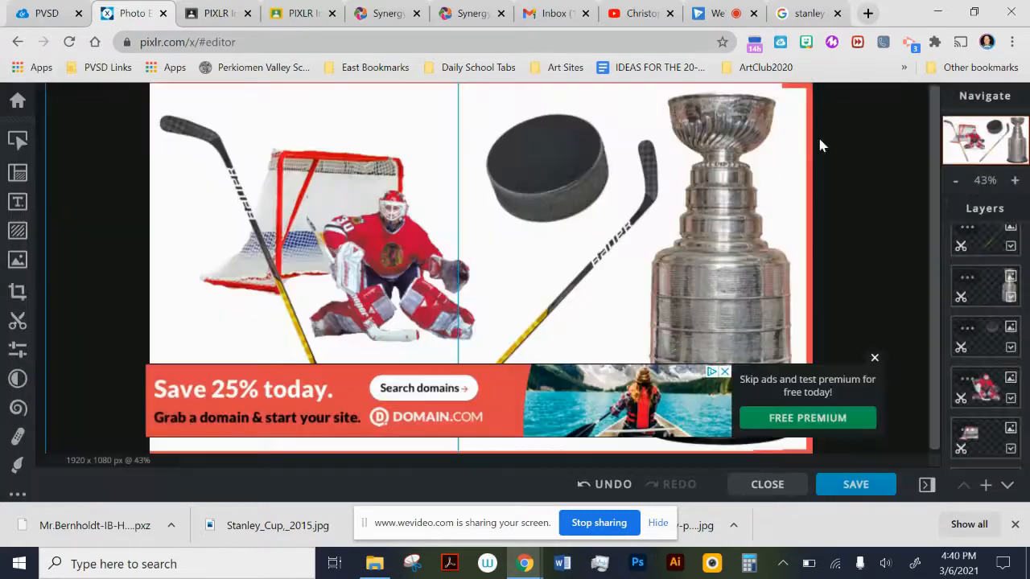
pyautogui.click(873, 359)
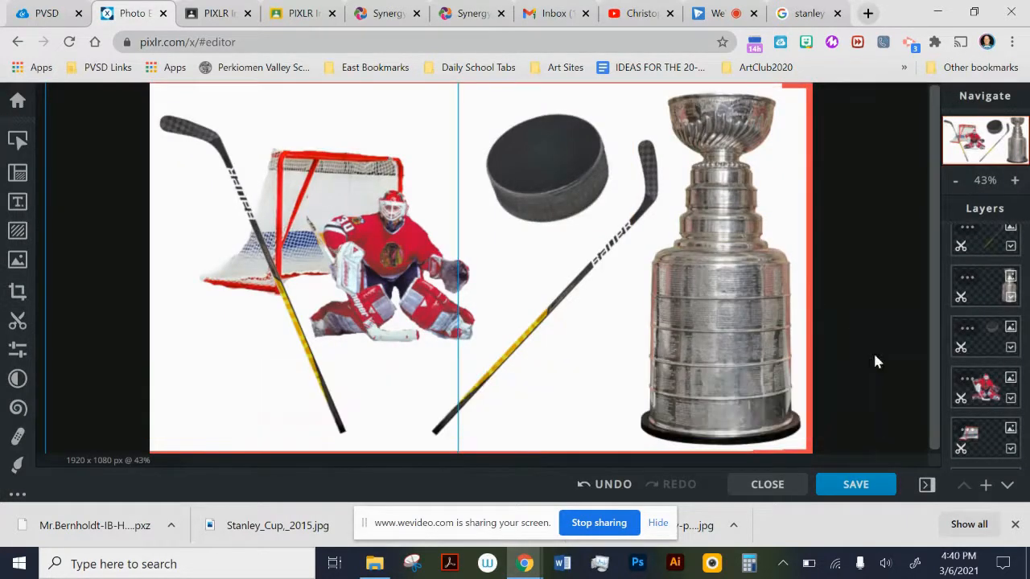
# - Save another copy of the board as a JPG named with the teacher's name followed by "-IB-Hockey"
pyautogui.click(855, 483)
pyautogui.click(567, 215)
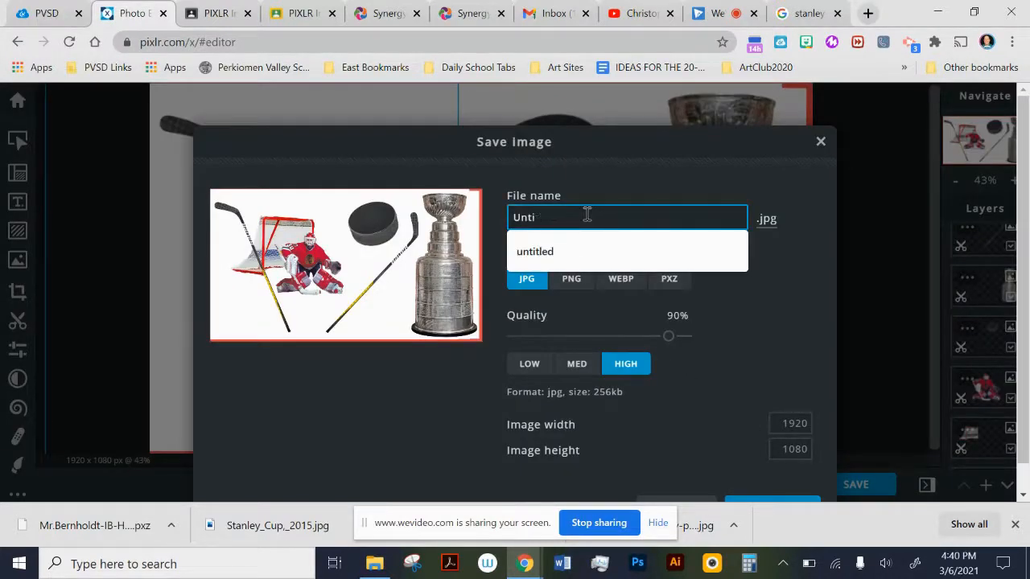
pyautogui.press('BackSpace')
pyautogui.write('Mr.B')
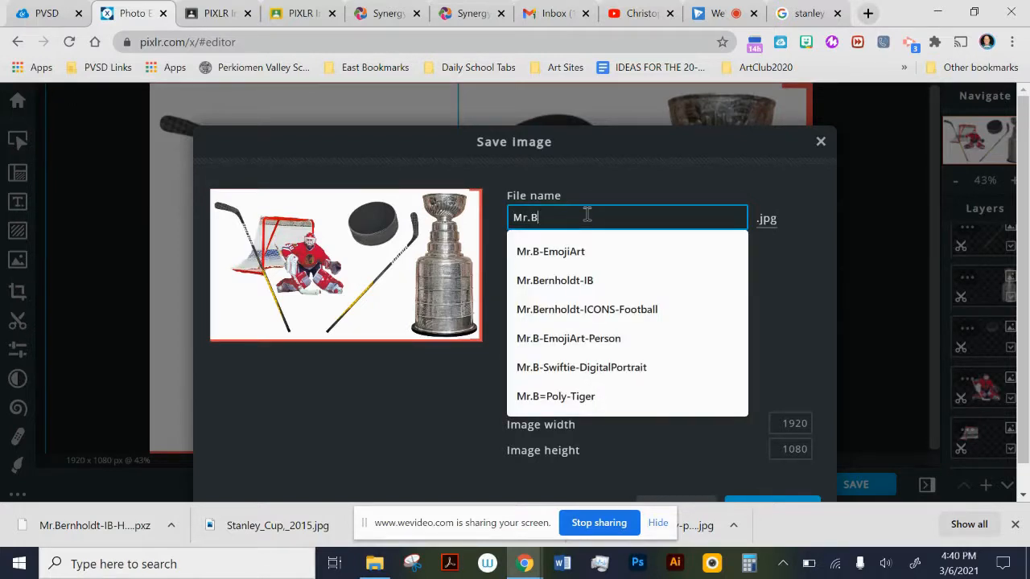
pyautogui.write('ernho')
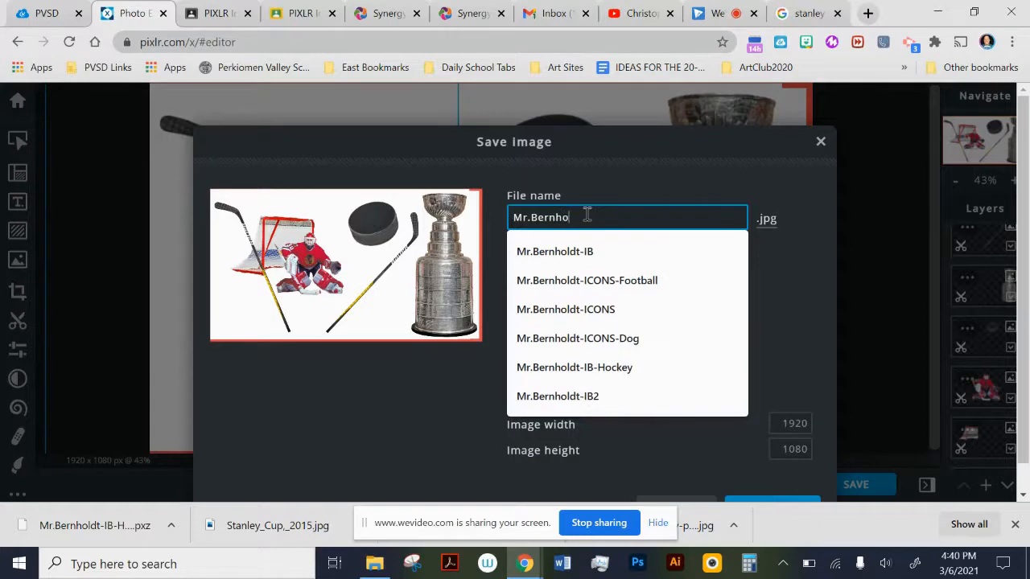
pyautogui.write('ldt-IN')
pyautogui.press('BackSpace')
pyautogui.write('B-Hockey')
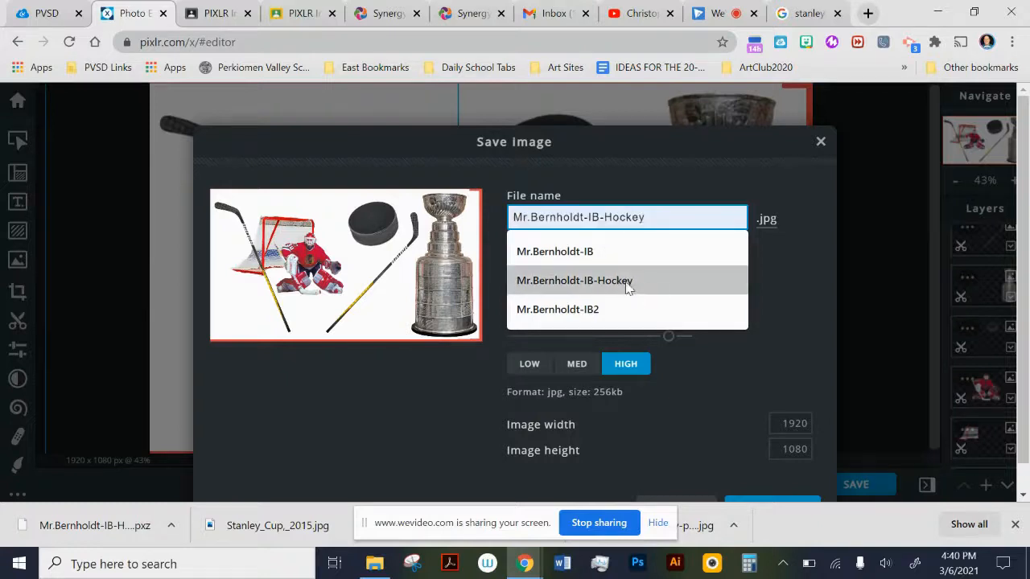
pyautogui.click(627, 285)
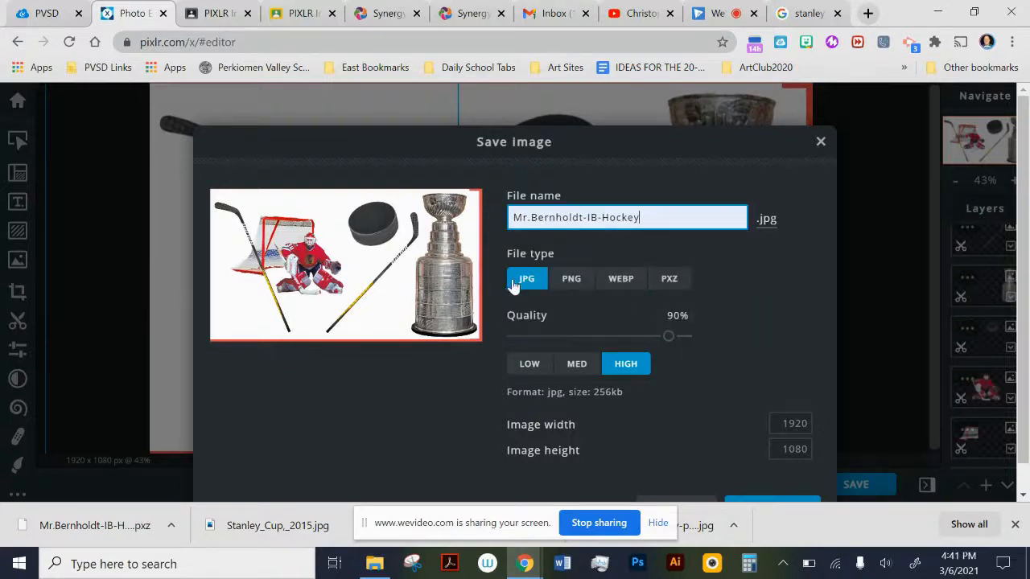
pyautogui.moveTo(719, 135); pyautogui.dragTo(722, 100)
pyautogui.click(777, 475)
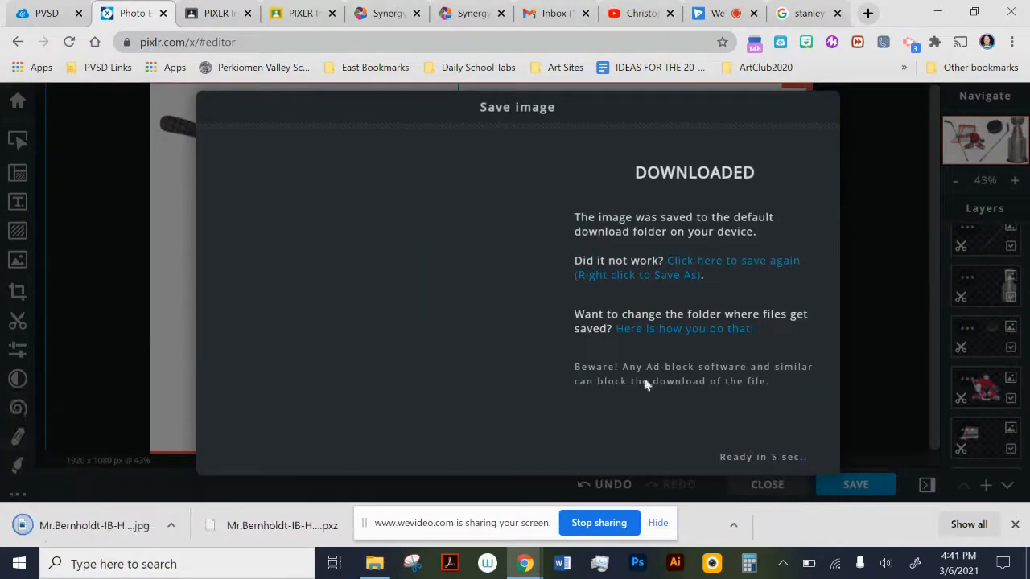